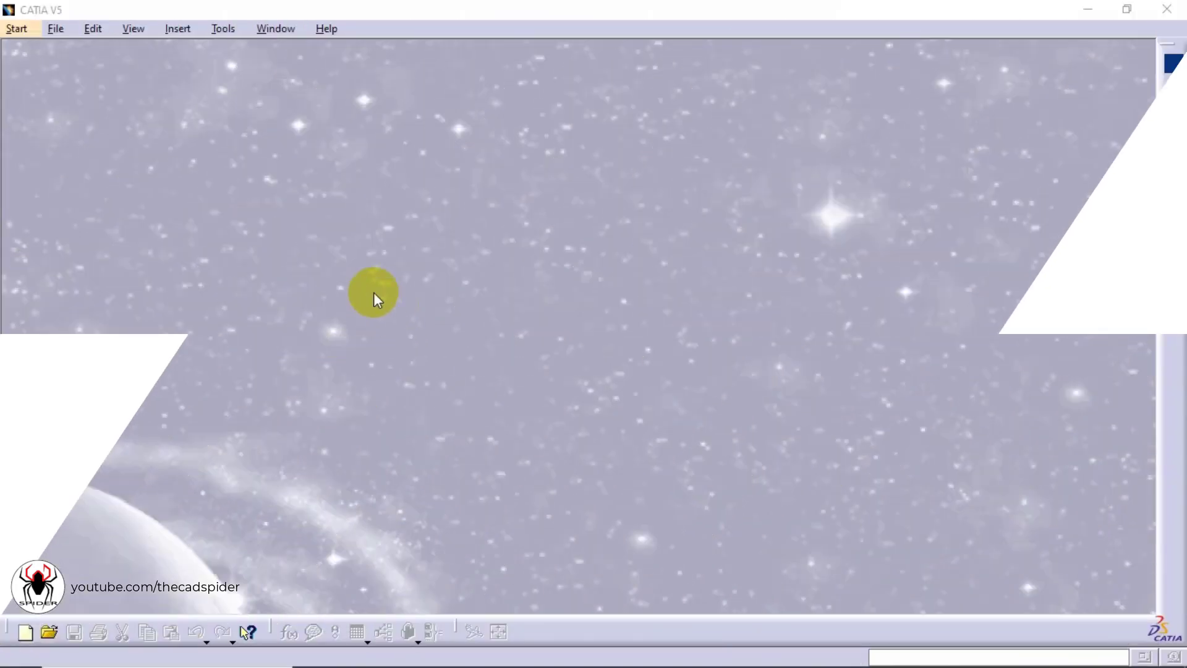
# Create a new Part document named USER STAMP
pyautogui.click(59, 29)
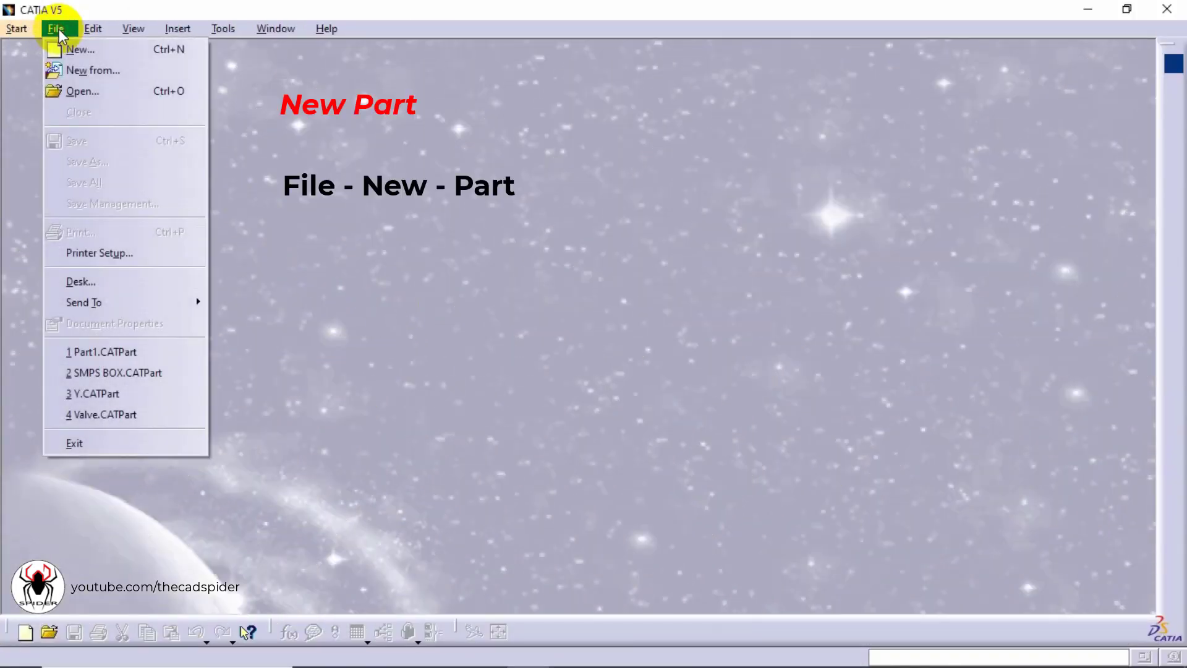
pyautogui.click(70, 50)
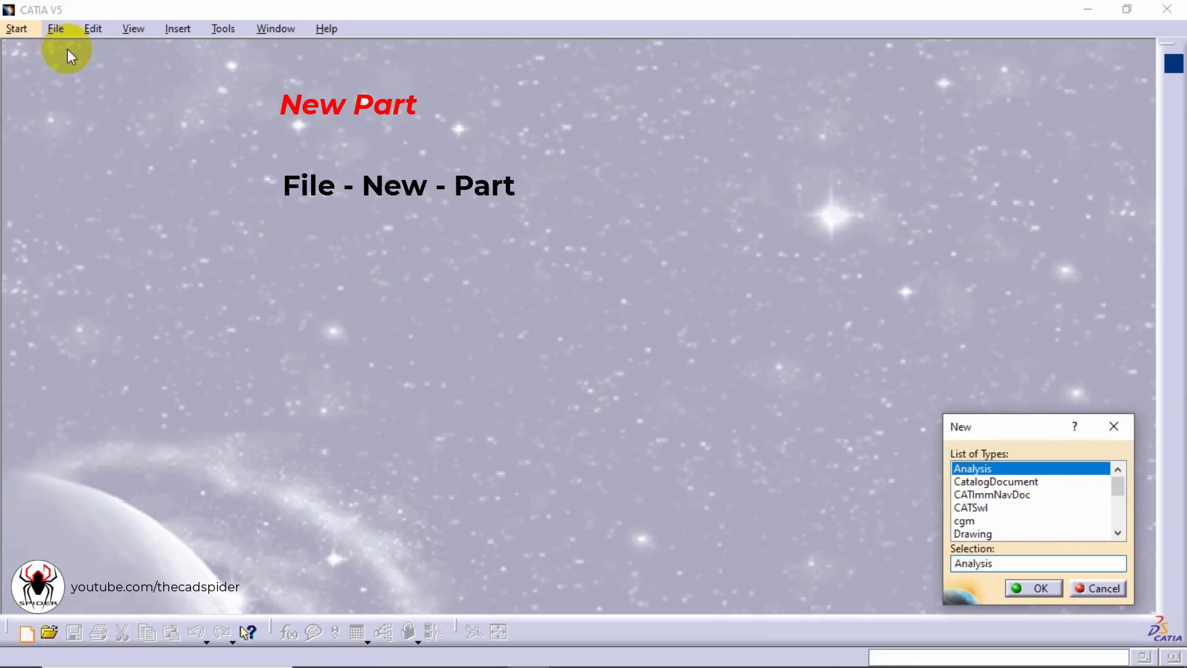
pyautogui.scroll(-5, 995, 492)
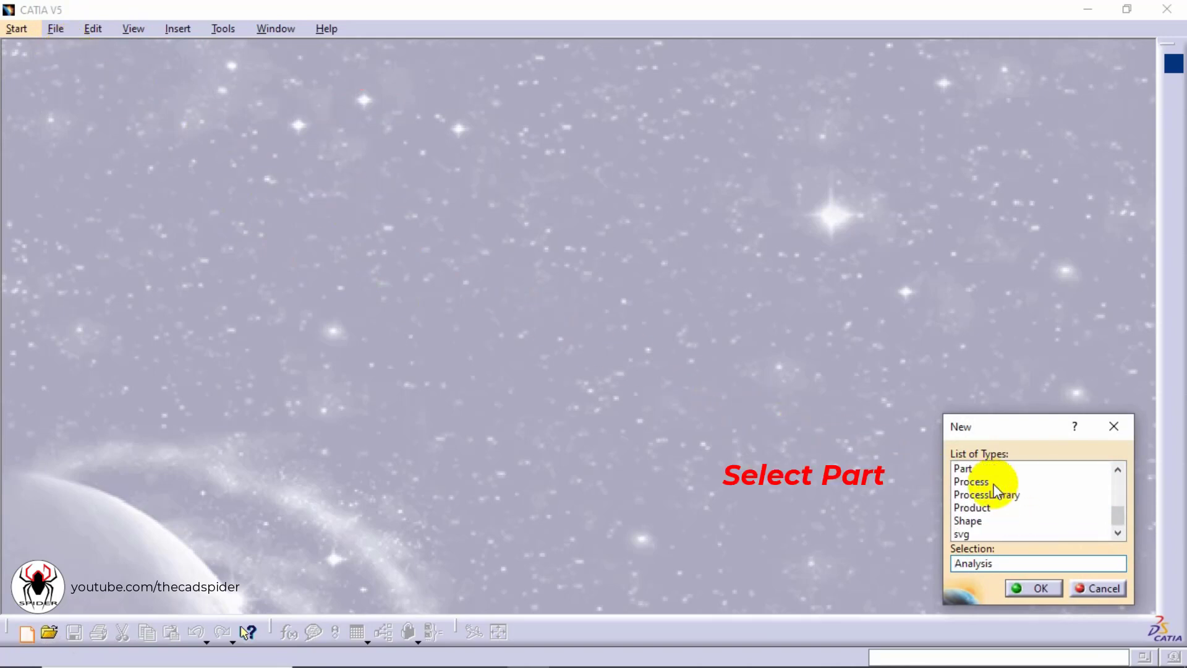
pyautogui.click(975, 468)
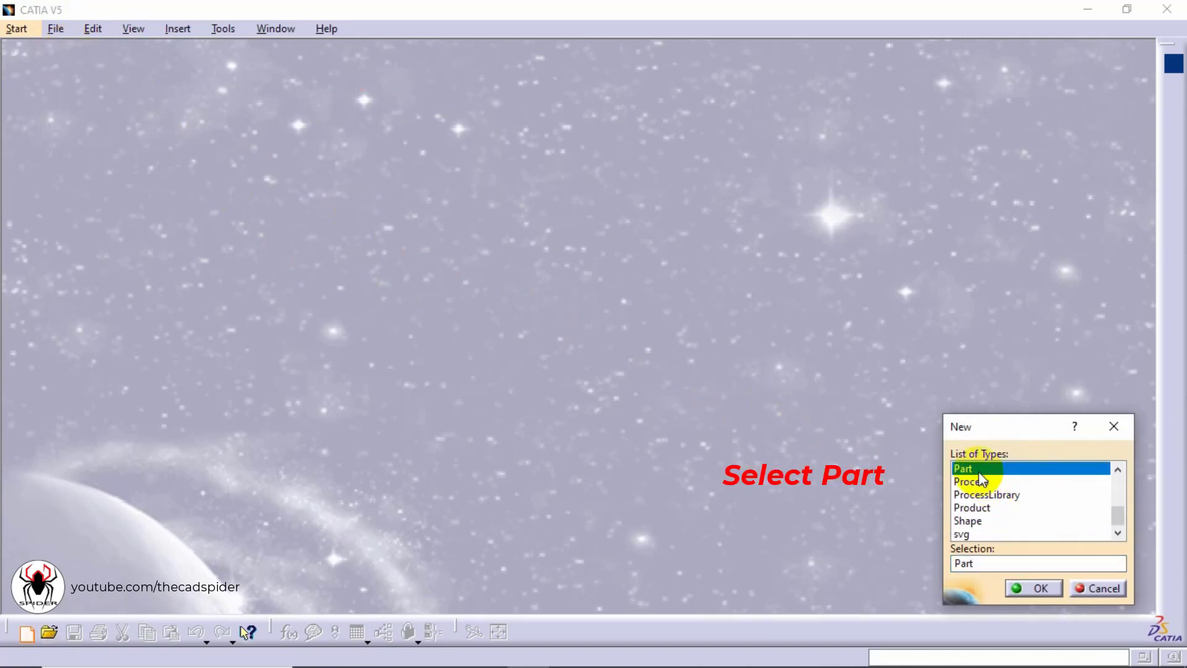
pyautogui.click(1030, 594)
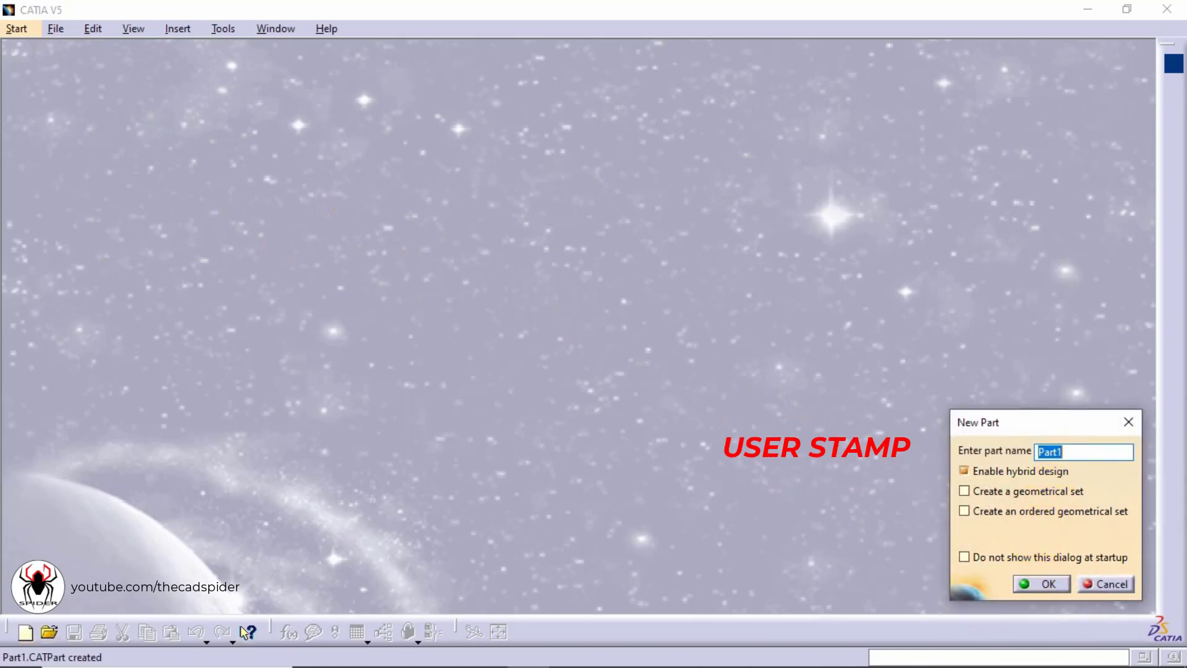
pyautogui.write('USER ST')
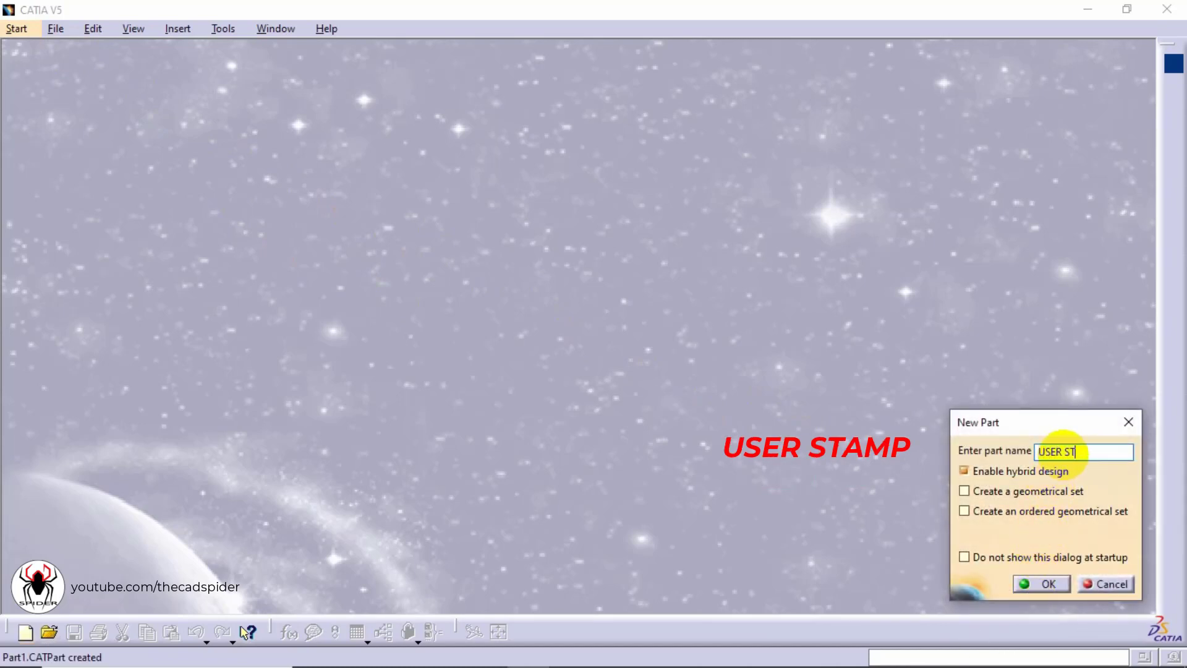
pyautogui.write('AMP')
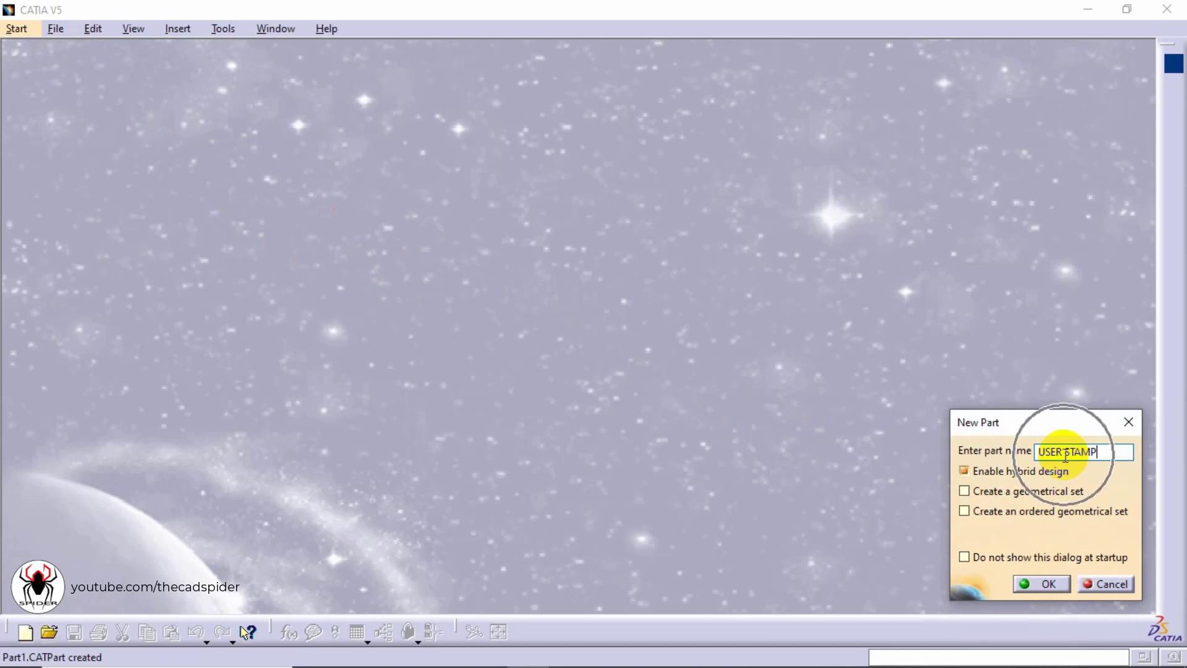
pyautogui.click(1043, 585)
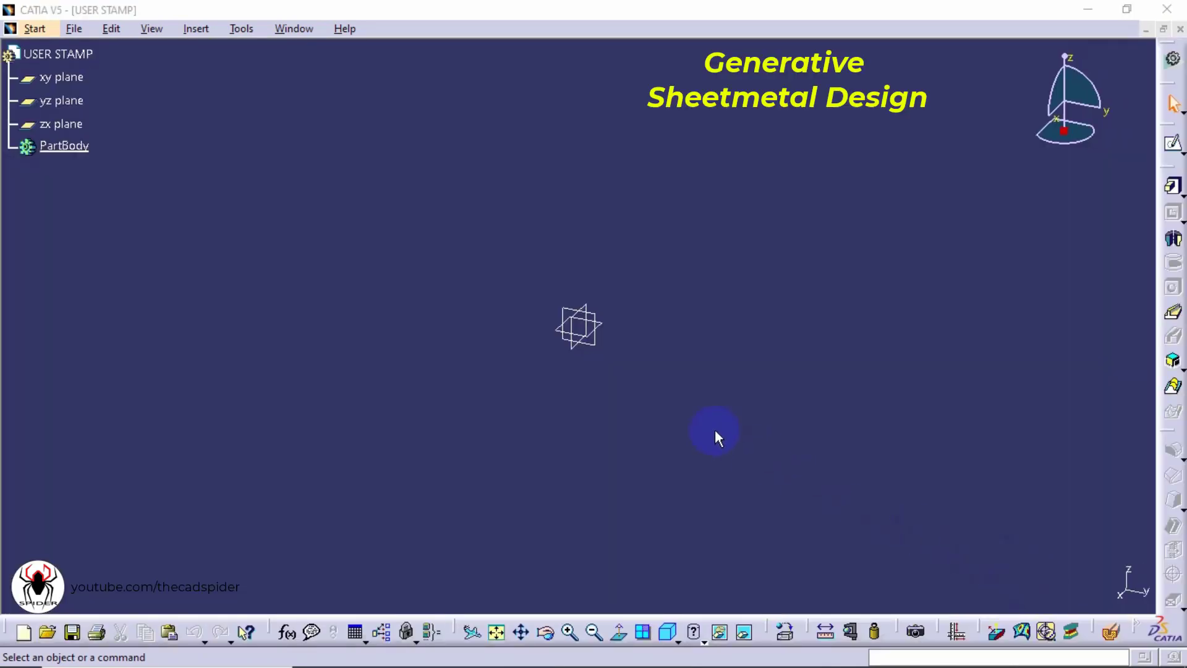
# Switch to the Generative Sheetmetal Design workbench
pyautogui.click(39, 34)
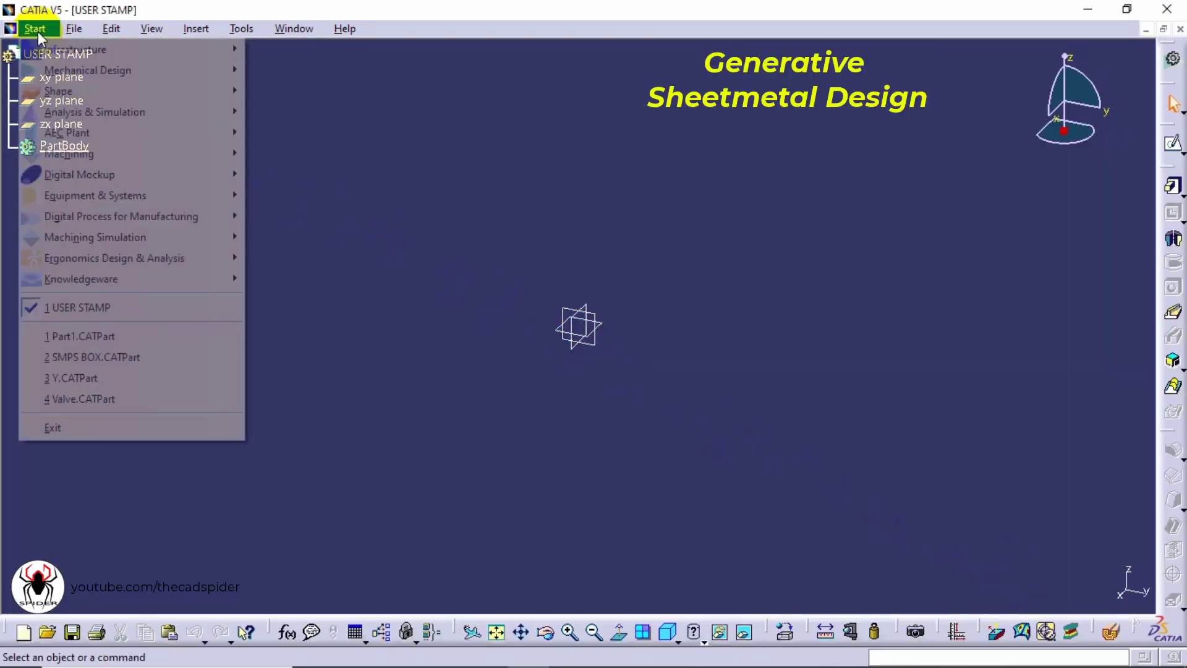
pyautogui.moveTo(39, 70)
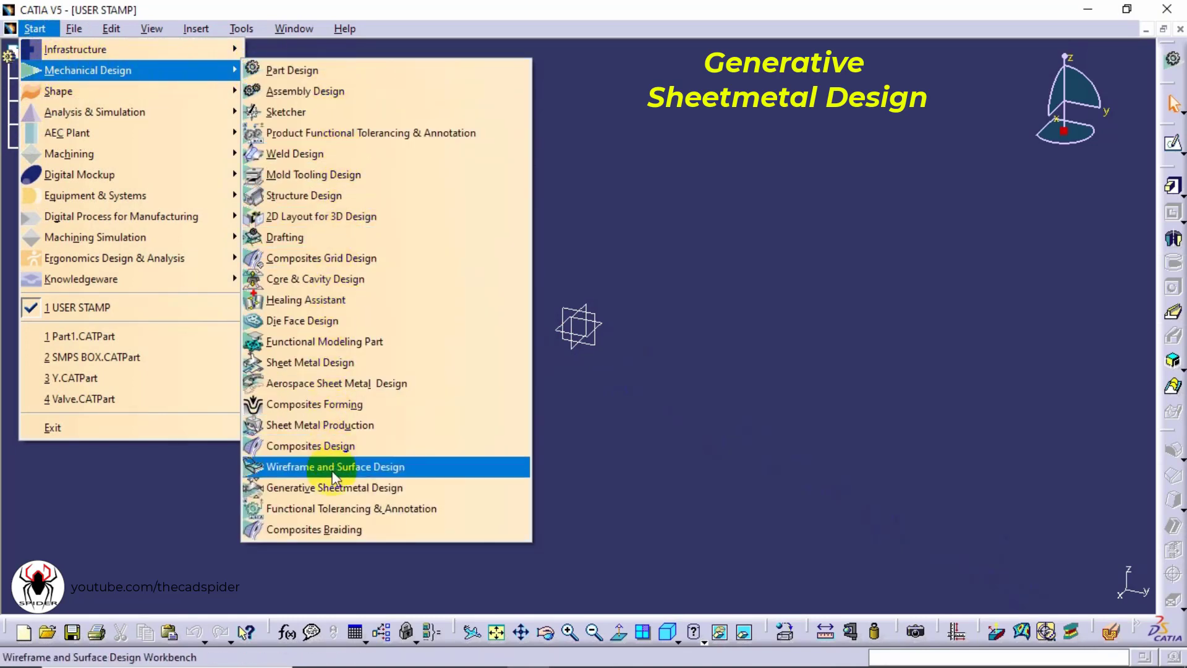
pyautogui.click(334, 487)
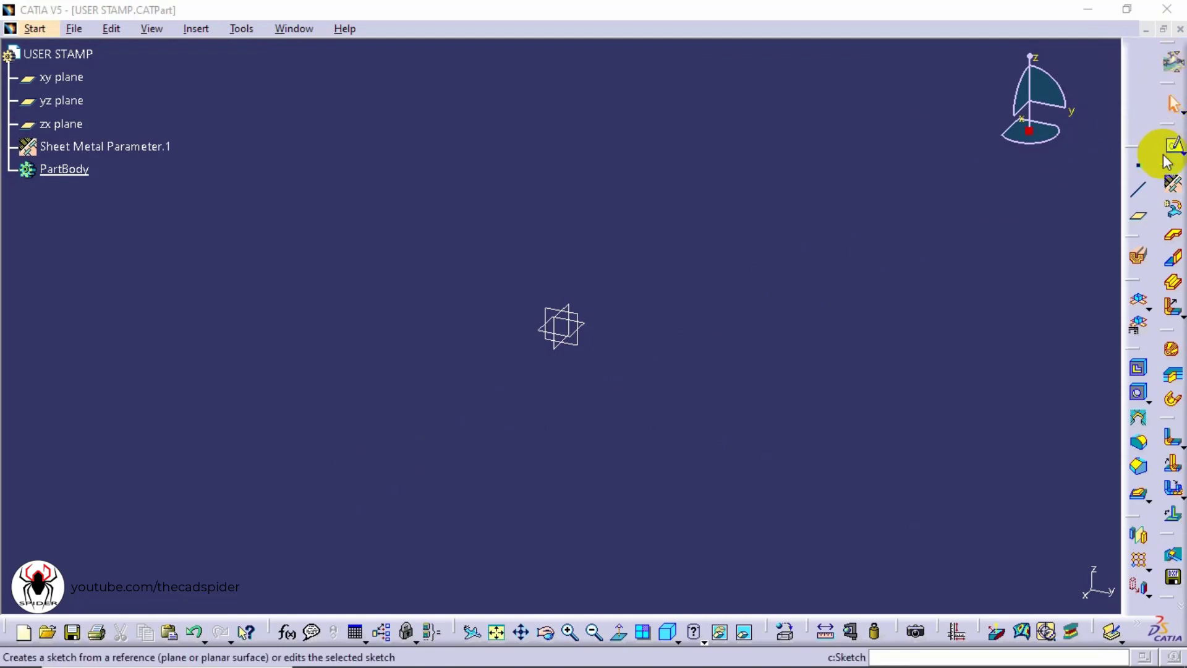
# Set the sheet metal parameters to 1 mm thickness and 1 mm default bend radius
pyautogui.click(1171, 192)
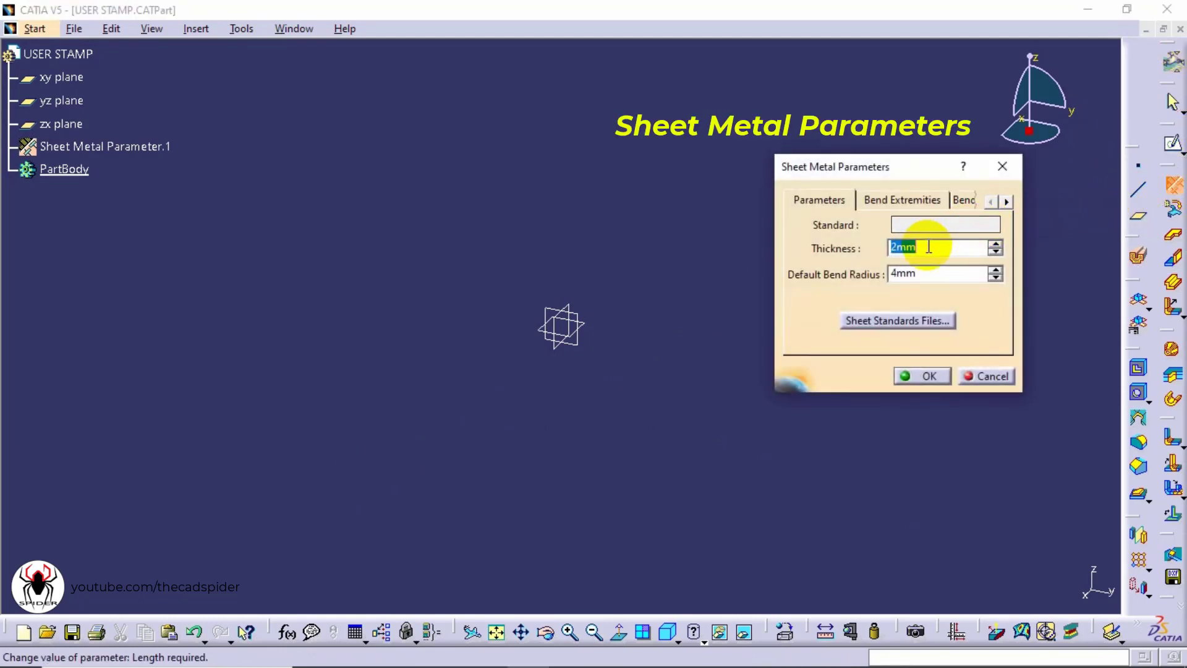
pyautogui.write('1')
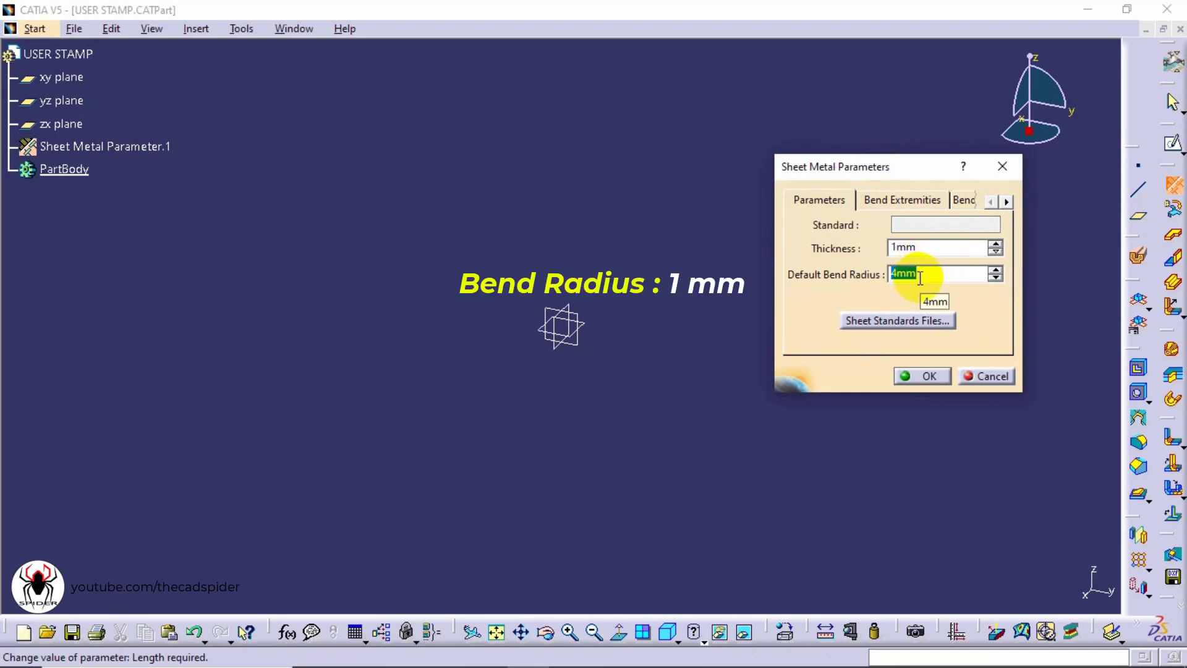
pyautogui.press('Tab')
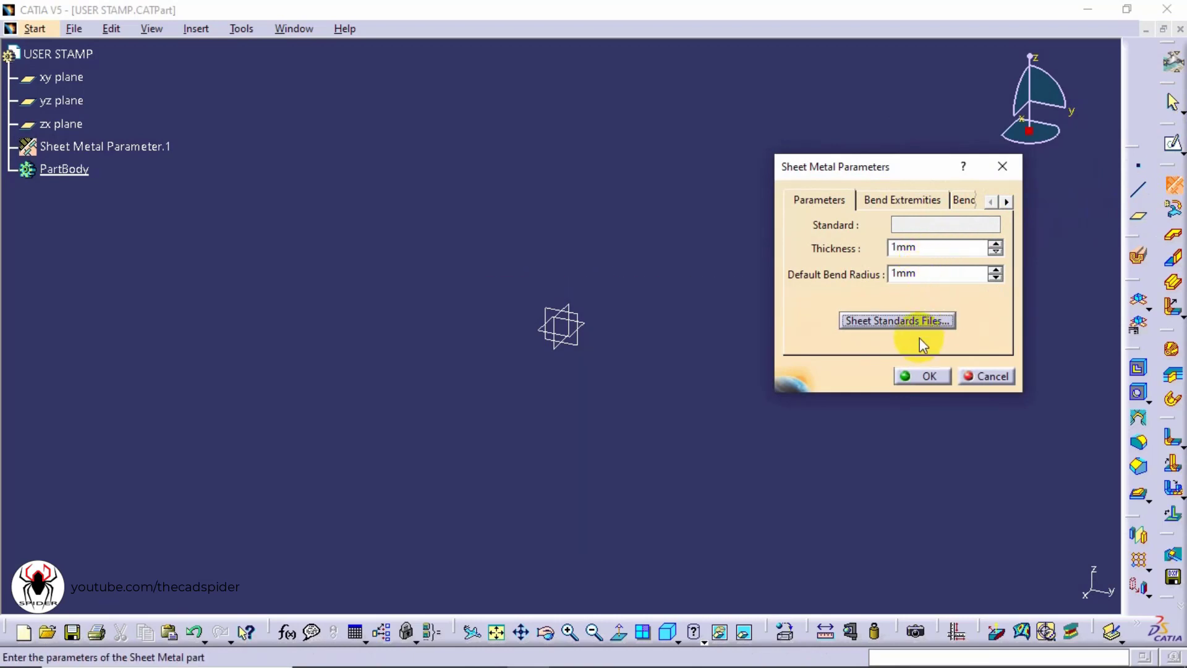
pyautogui.click(910, 373)
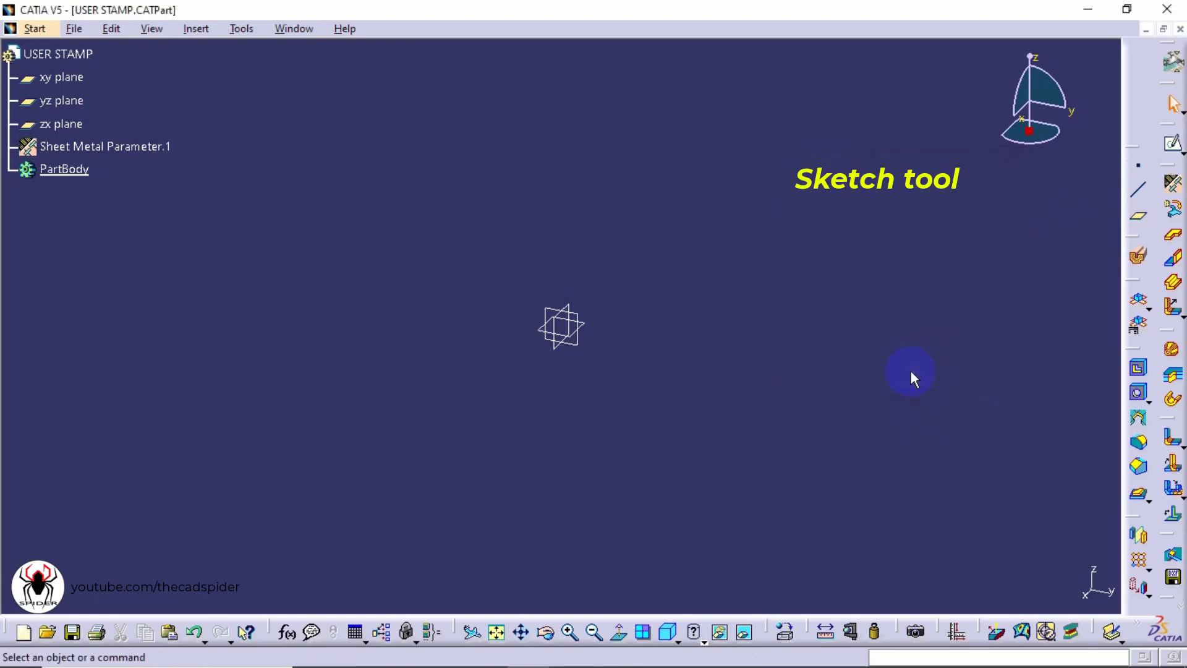
# Open a sketch on the xy plane and draw a centered rectangle at the origin, about 153 by 116 mm
pyautogui.click(1175, 147)
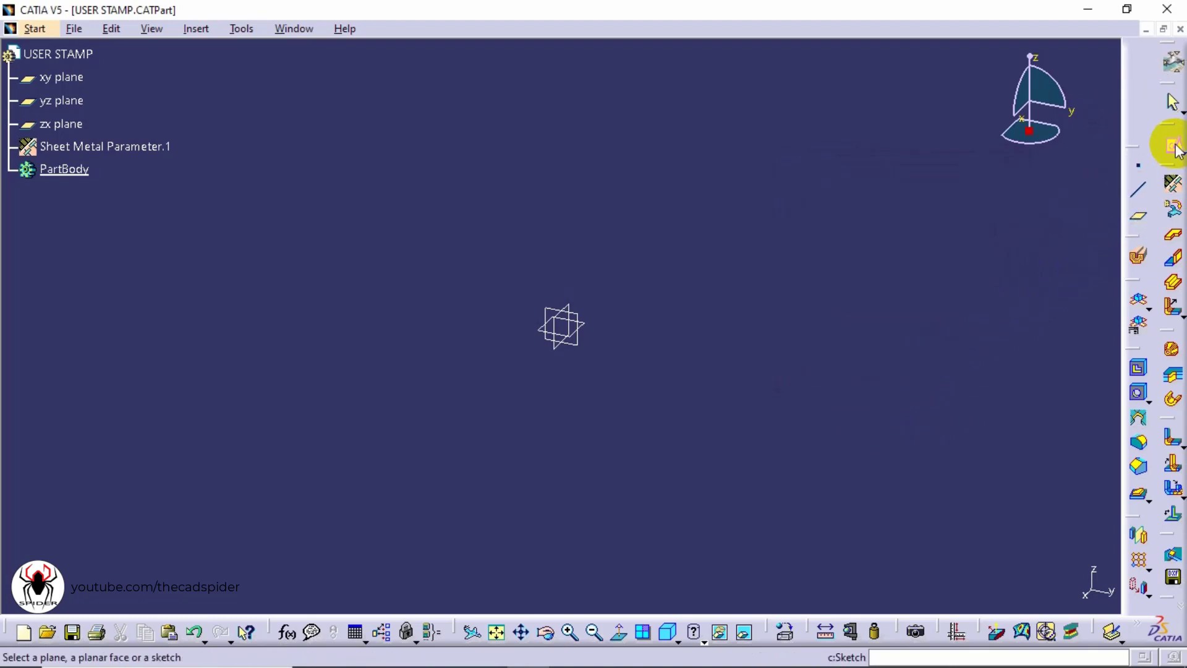
pyautogui.click(73, 77)
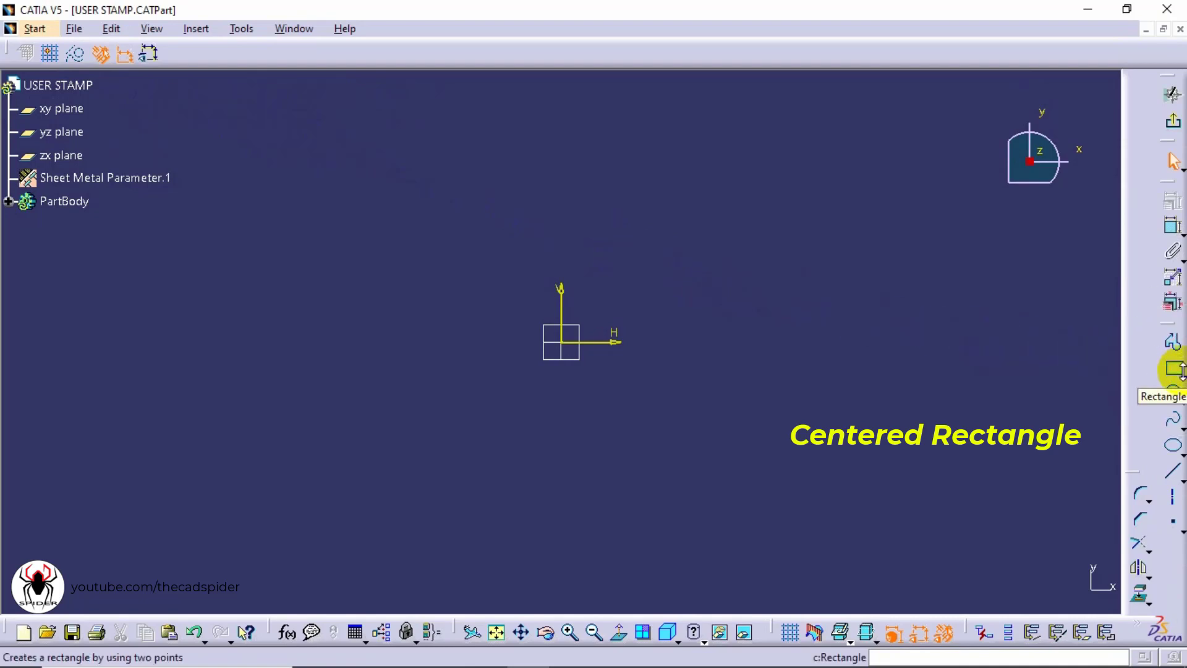
pyautogui.click(1182, 375)
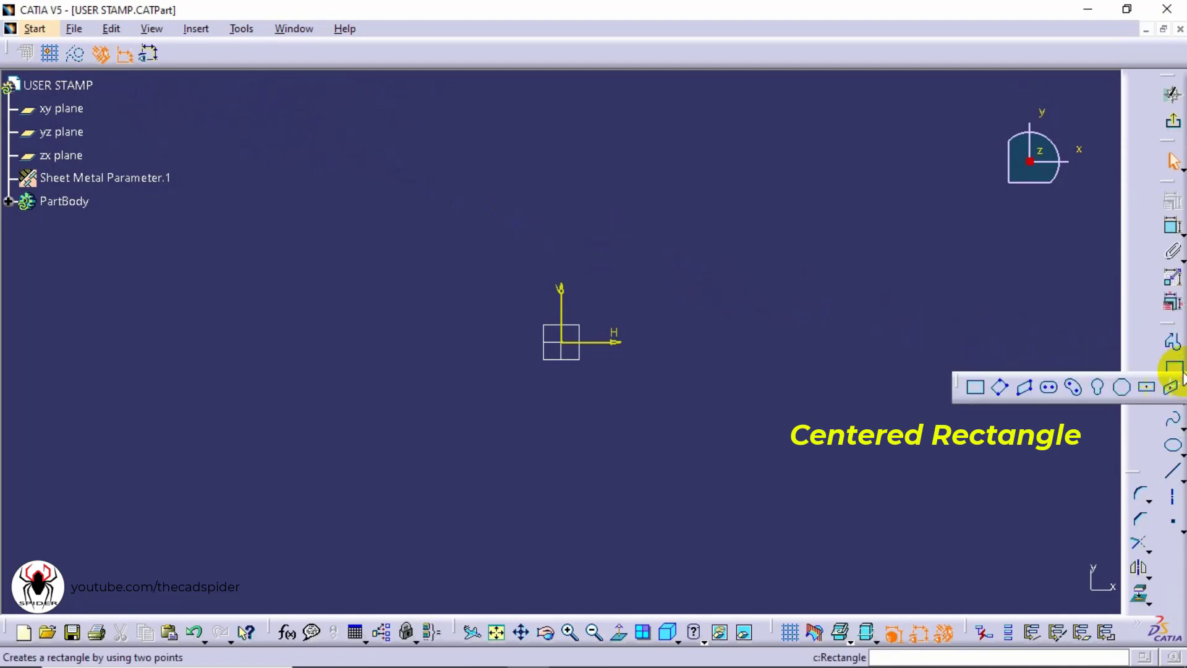
pyautogui.click(1149, 389)
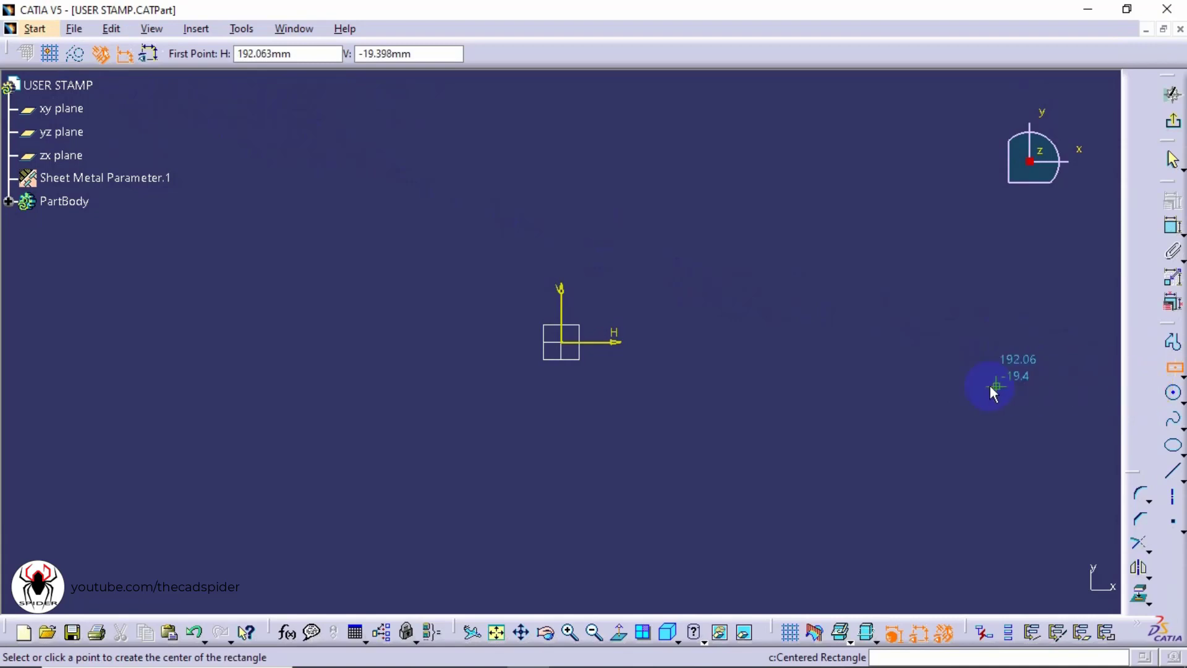
pyautogui.click(562, 342)
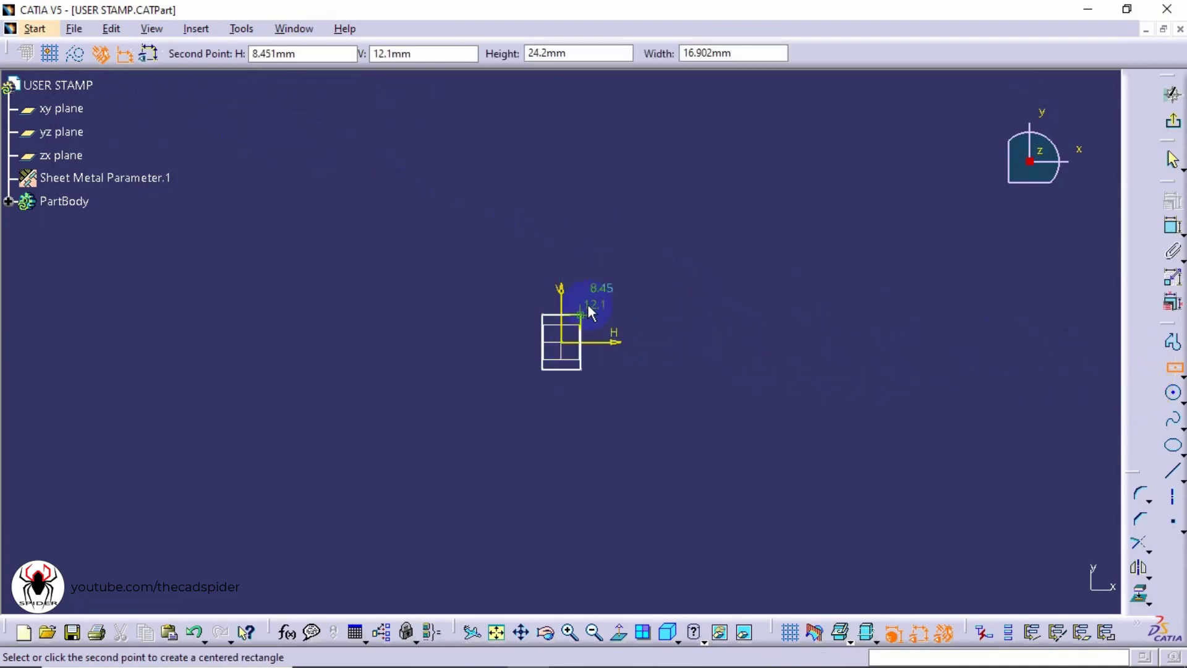
pyautogui.click(735, 214)
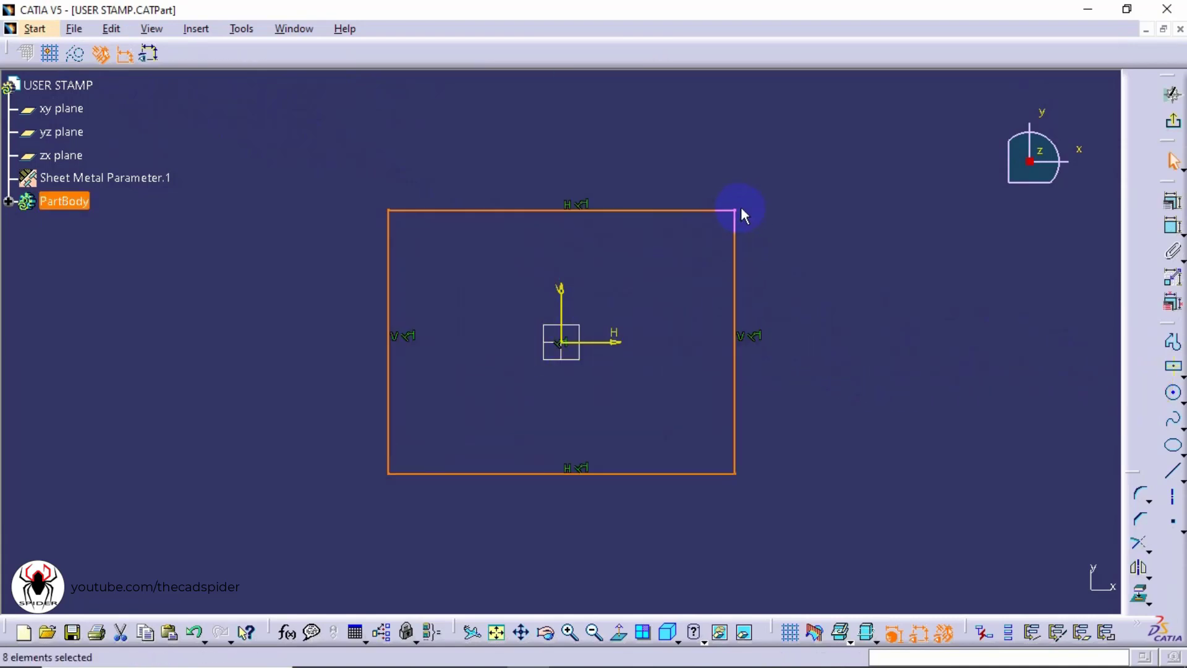
pyautogui.click(807, 215)
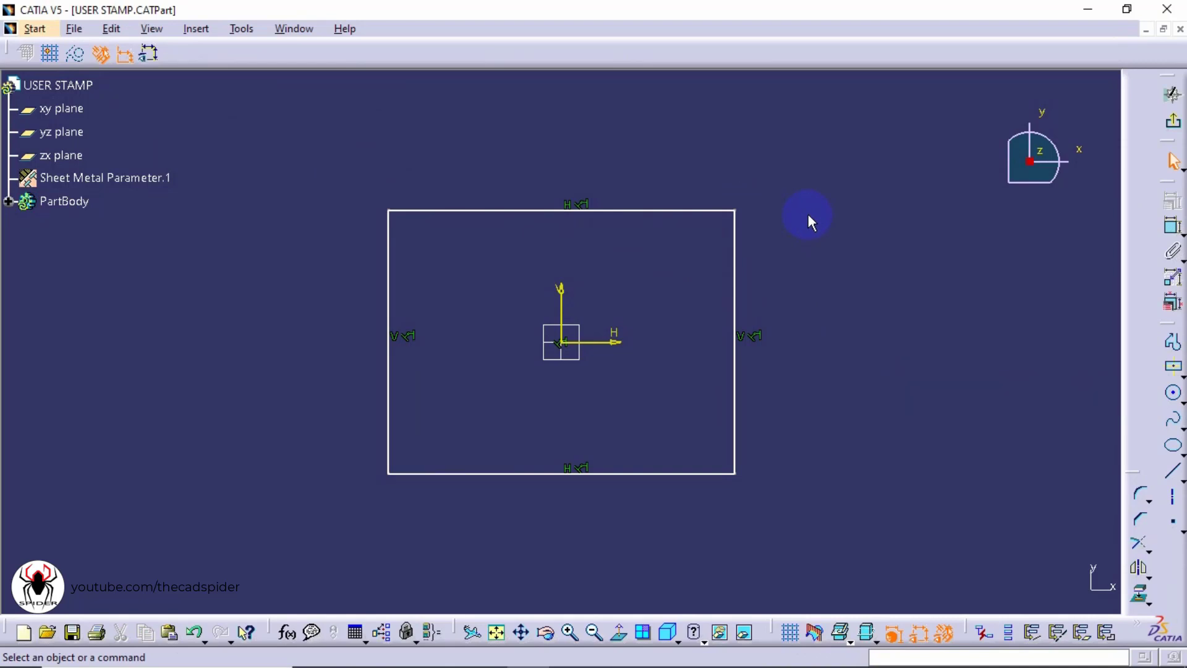
# Dimension the rectangle's width and height, setting the height to 125 mm
pyautogui.click(1172, 230)
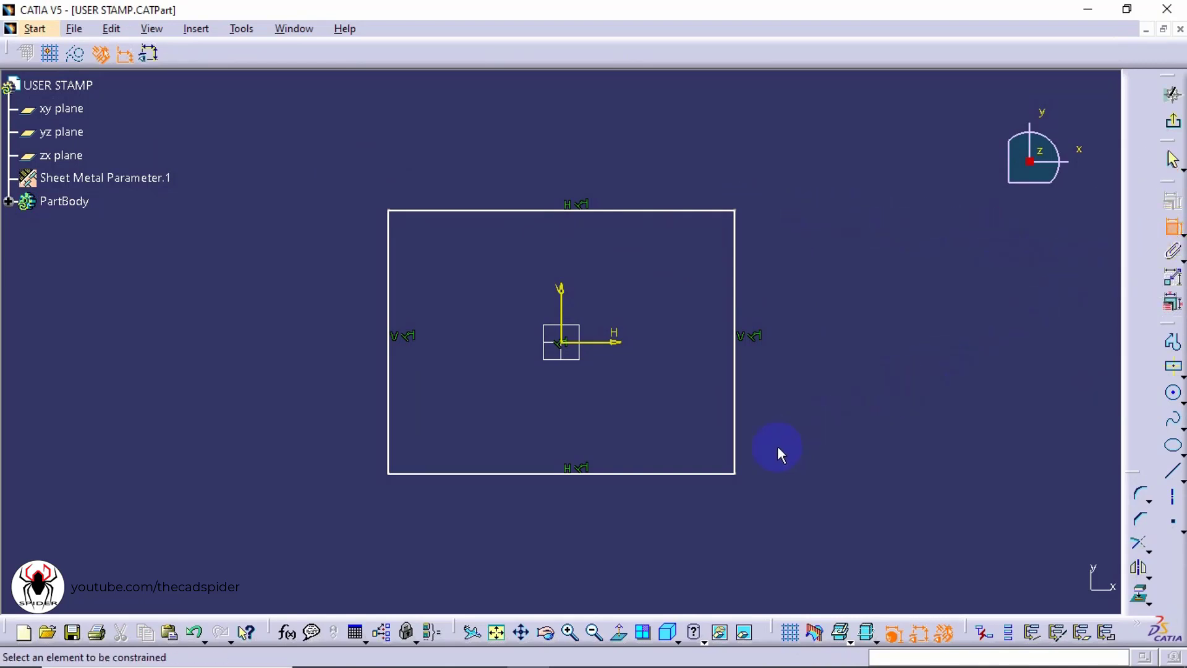
pyautogui.click(659, 479)
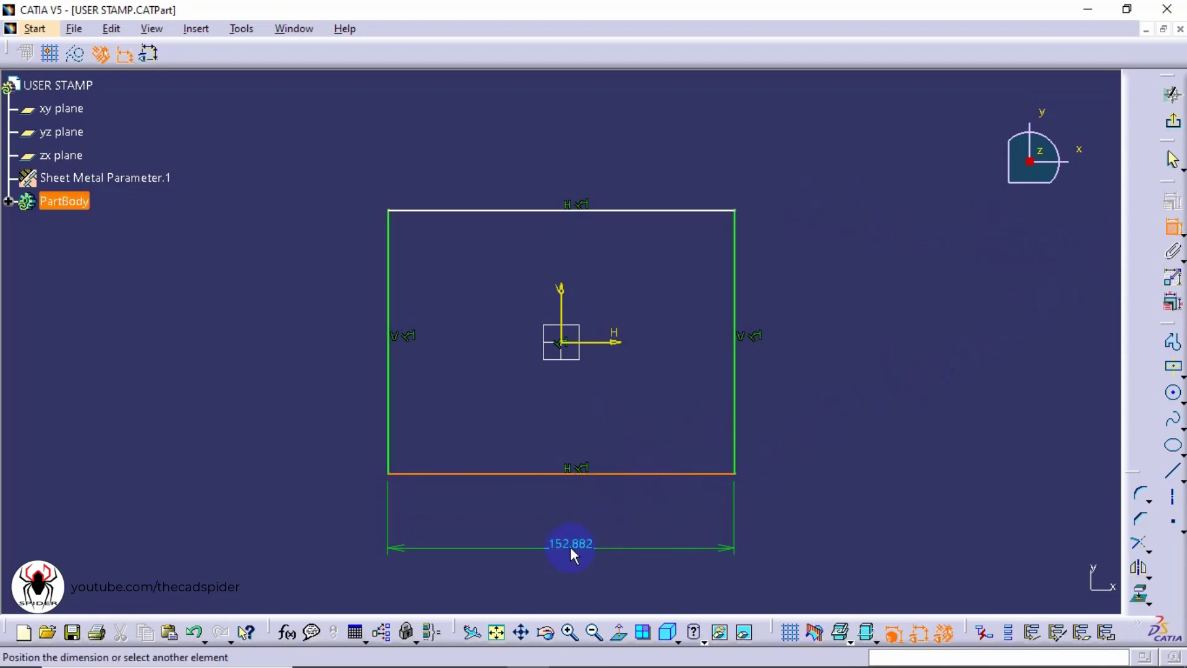
pyautogui.click(578, 558)
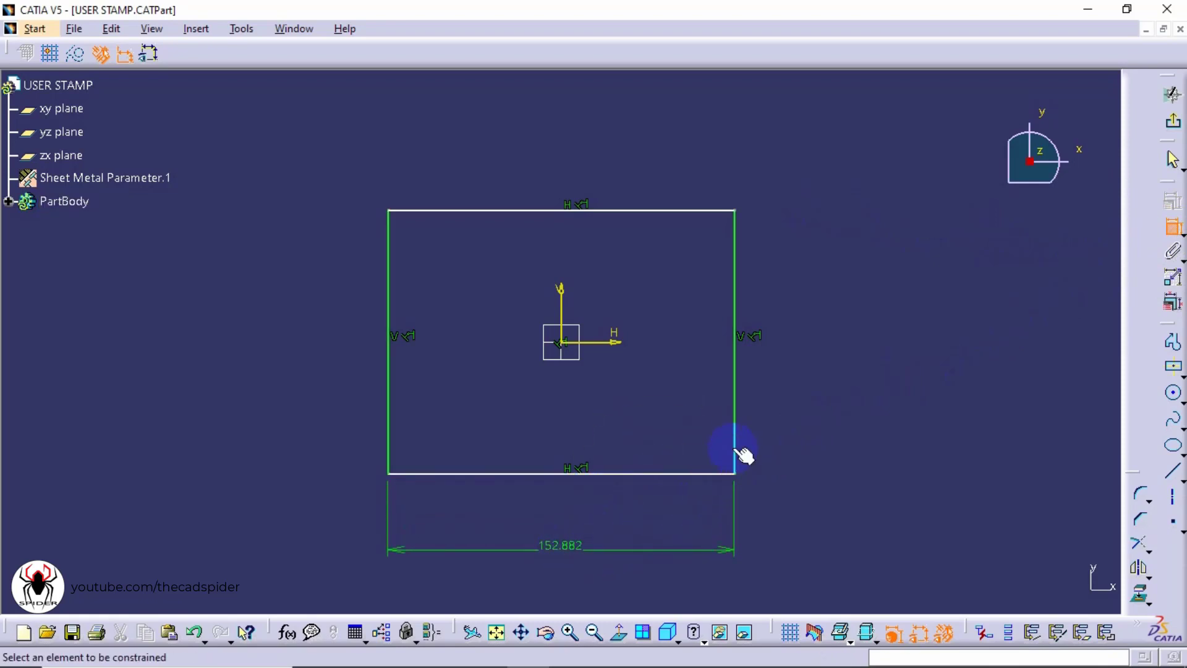
pyautogui.click(736, 402)
pyautogui.click(811, 354)
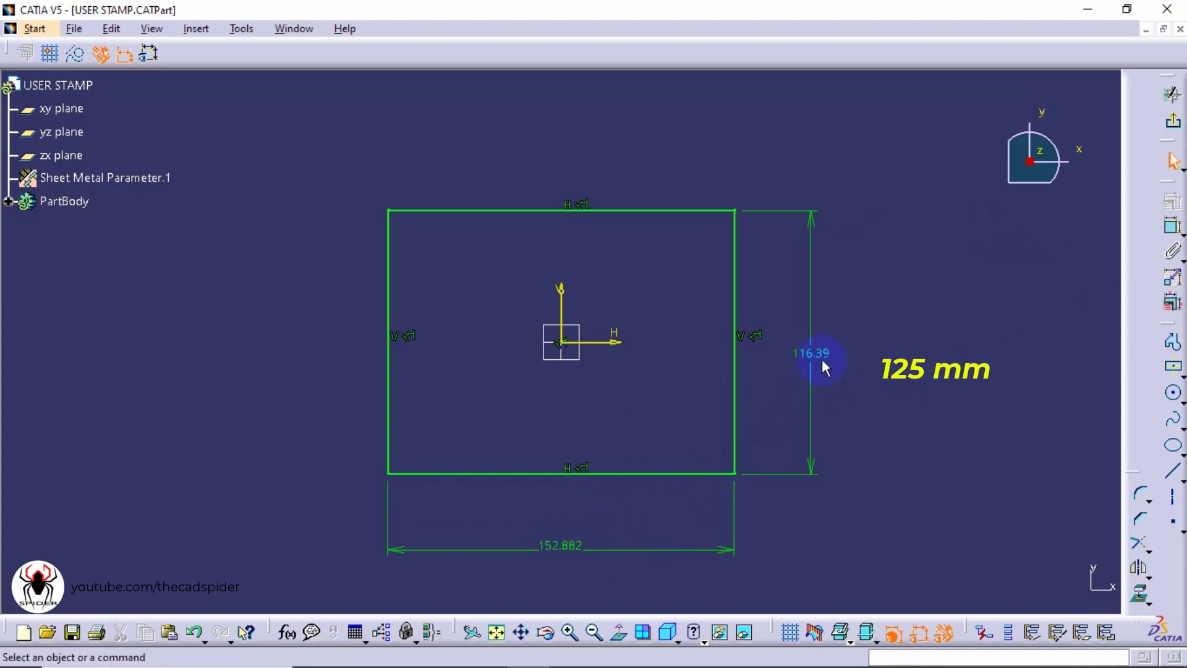
pyautogui.doubleClick(815, 355)
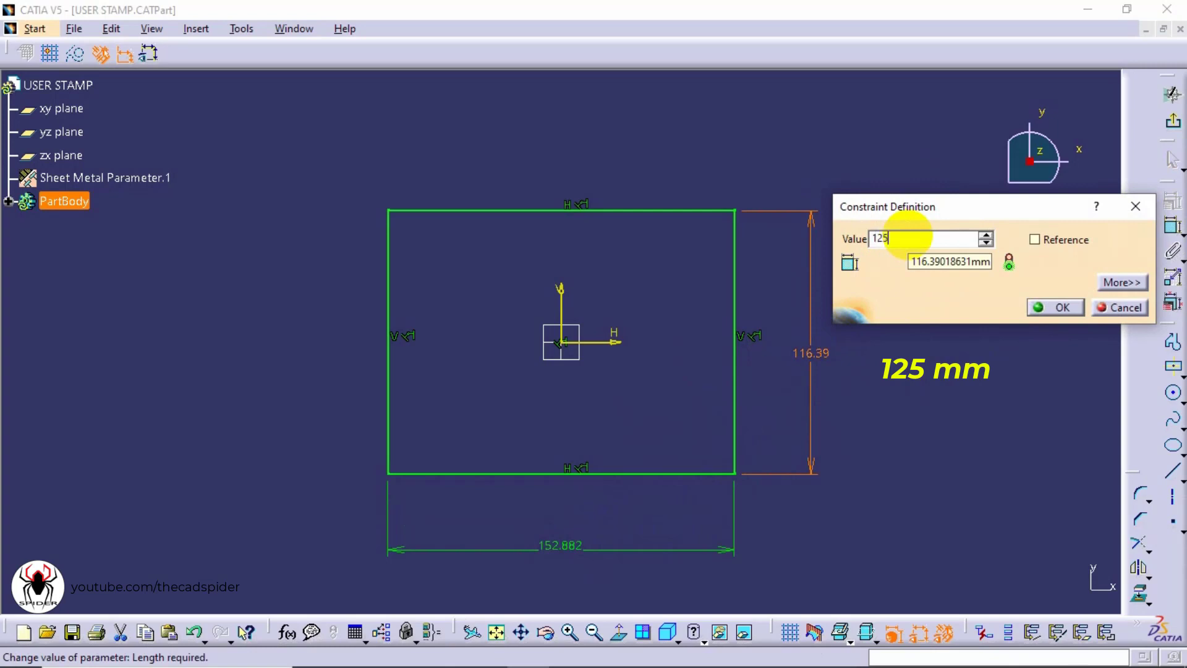
pyautogui.press('Return')
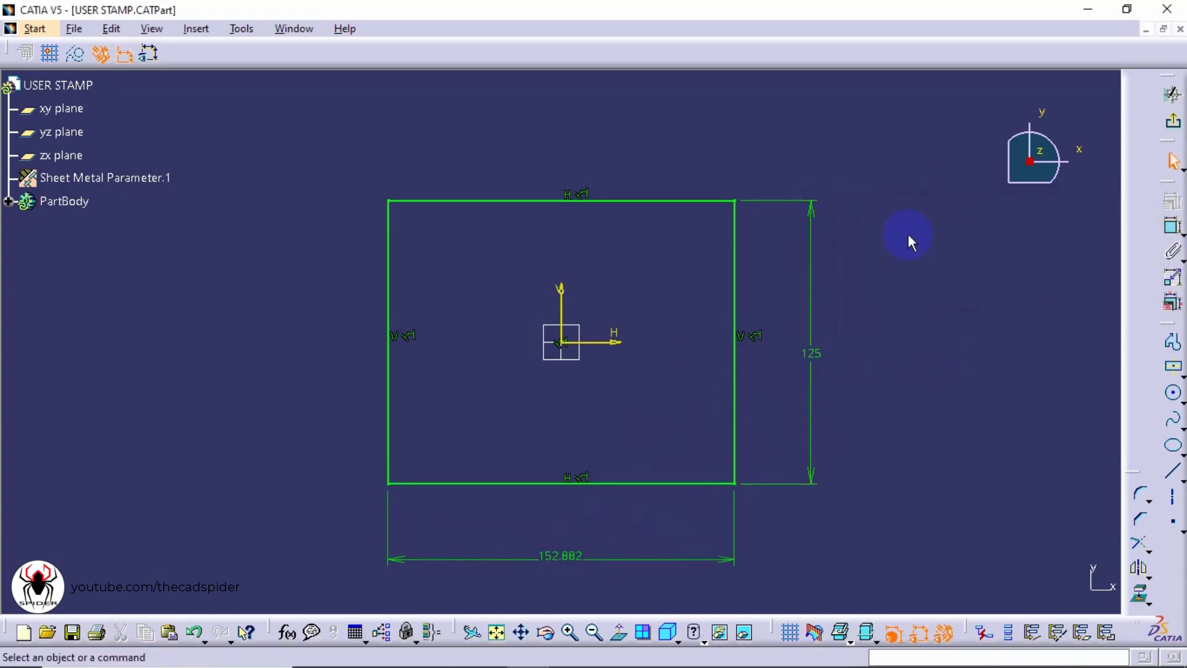
# Set the rectangle's width dimension to 125 mm
pyautogui.doubleClick(556, 556)
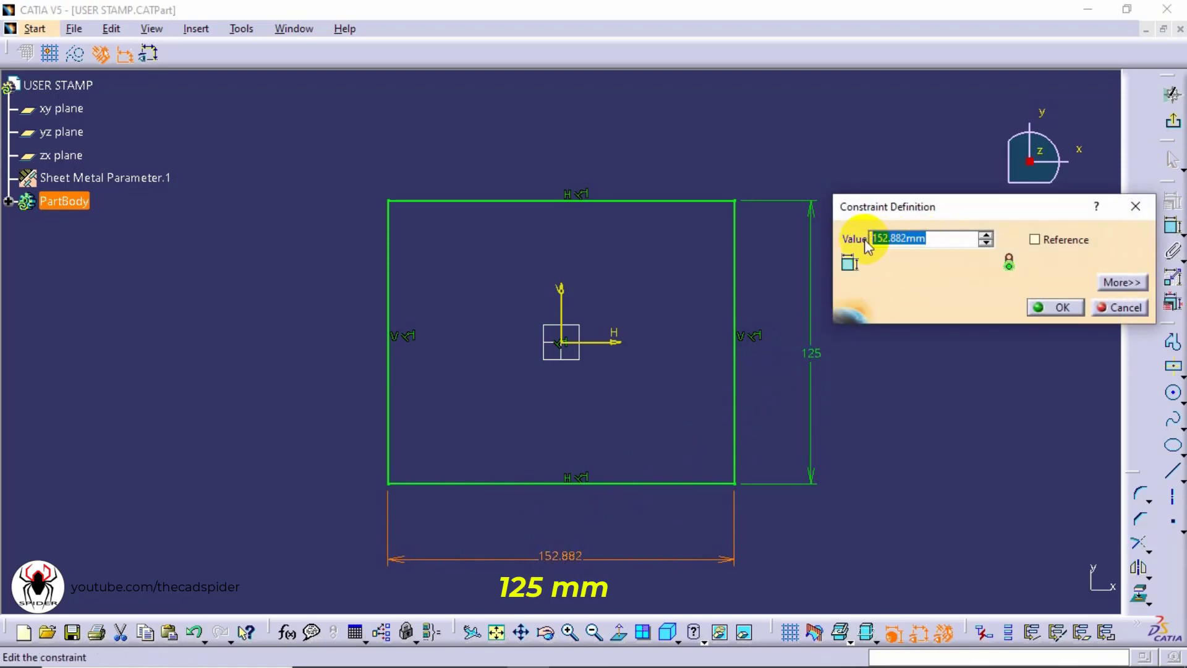
pyautogui.write('125')
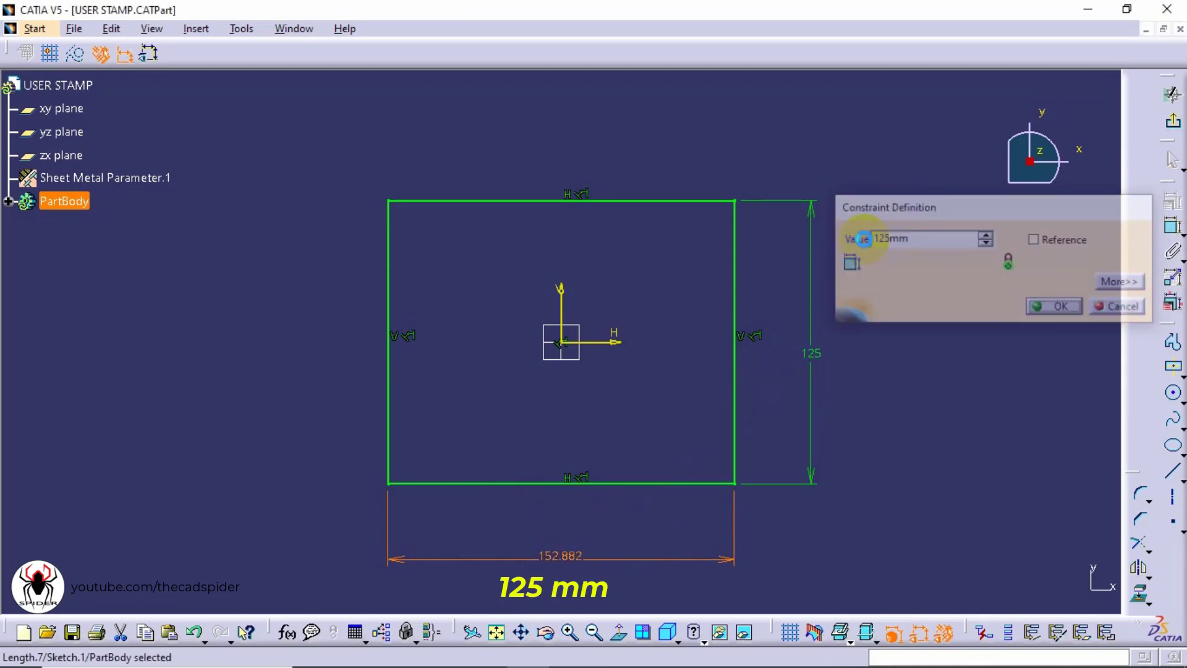
pyautogui.press('Return')
pyautogui.click(864, 238)
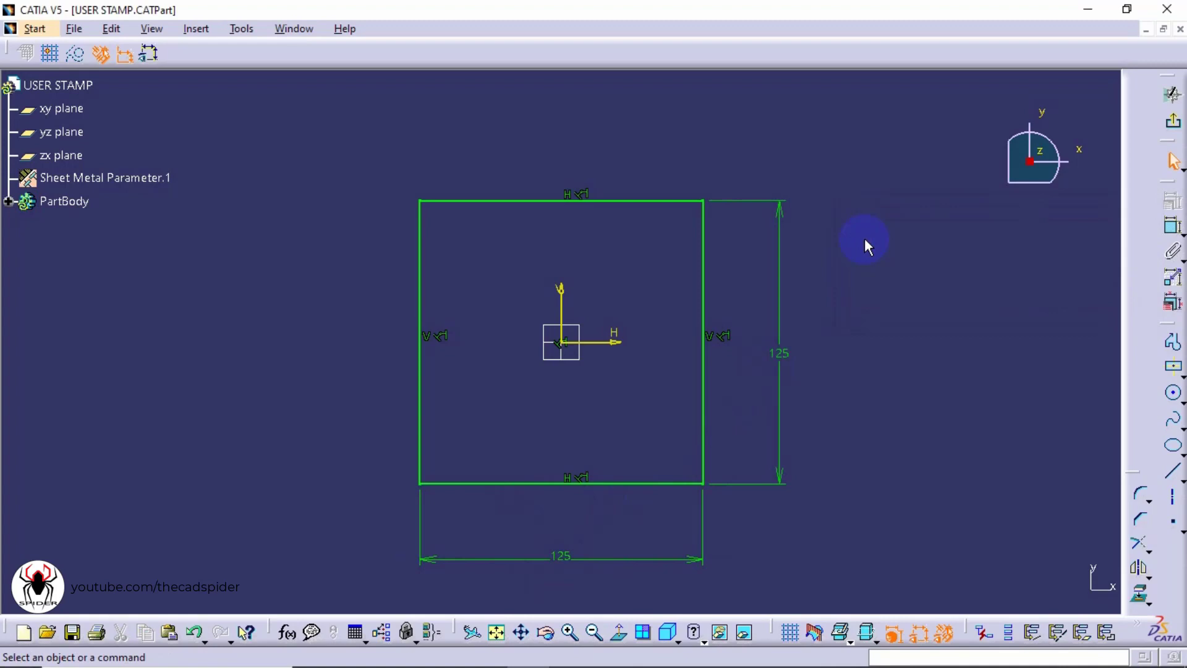
# Exit the sketch and create a wall from the square sketch profile with 0 mm offset
pyautogui.click(1172, 123)
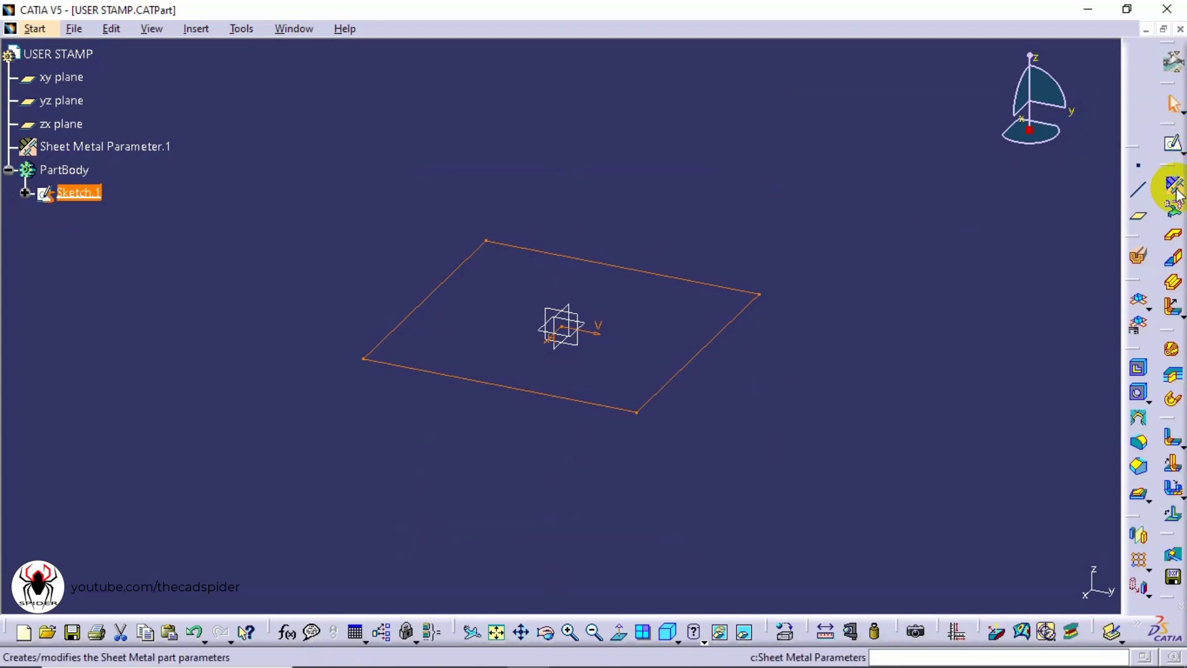
pyautogui.click(1174, 238)
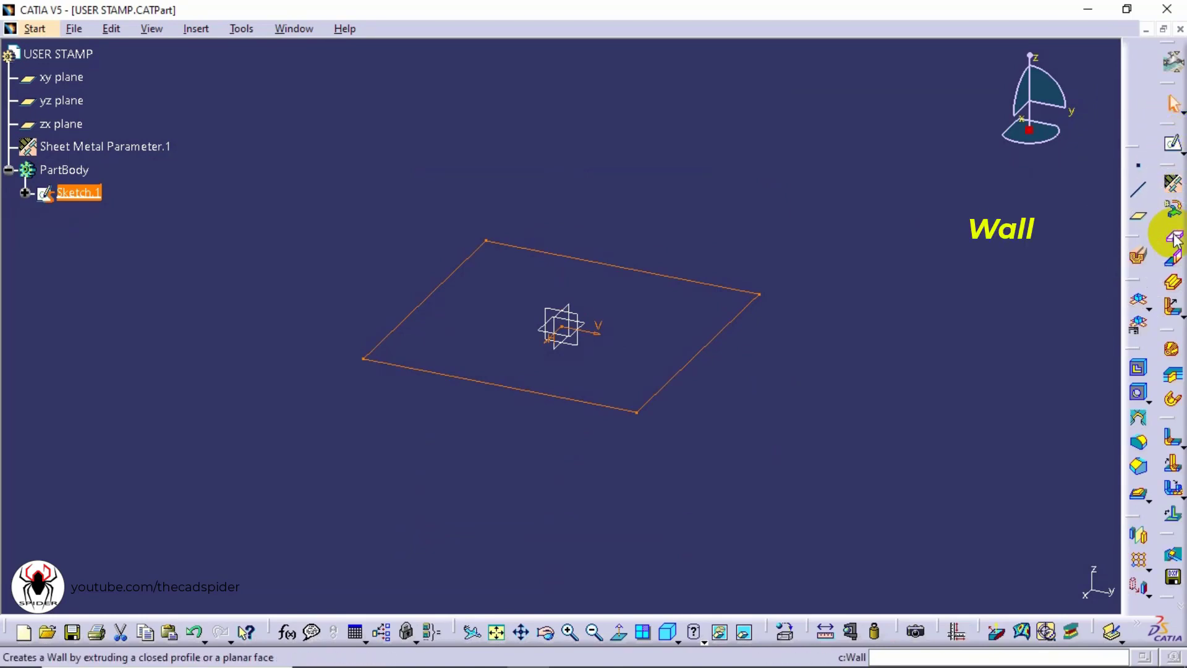
pyautogui.click(1176, 241)
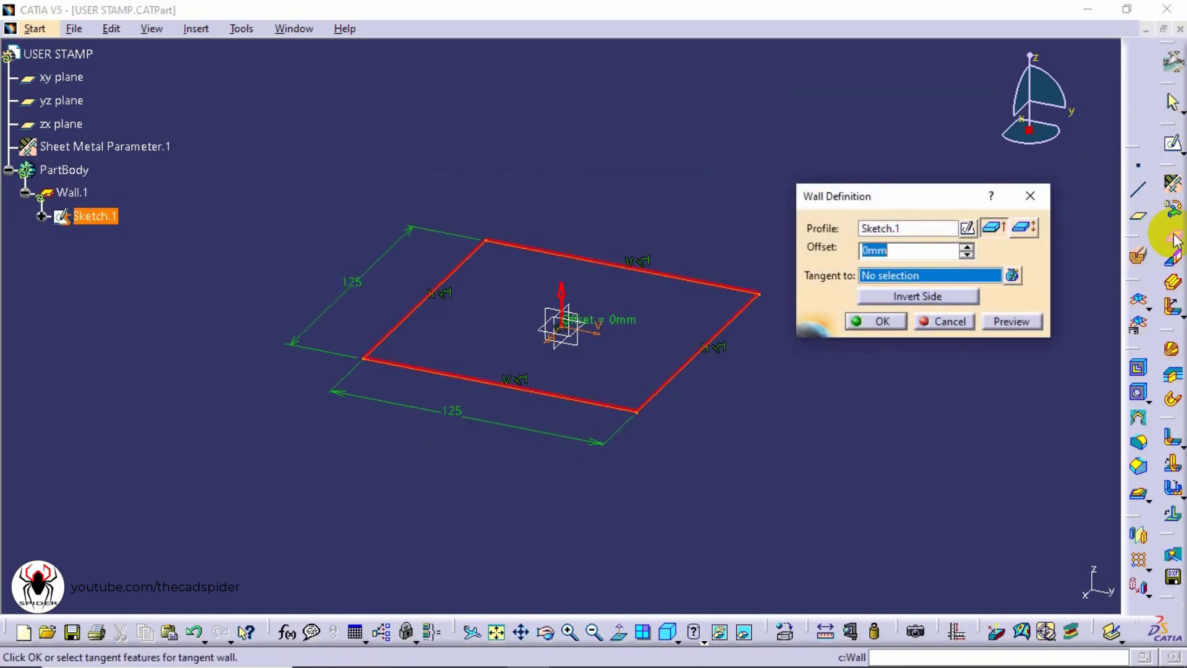
pyautogui.click(1012, 320)
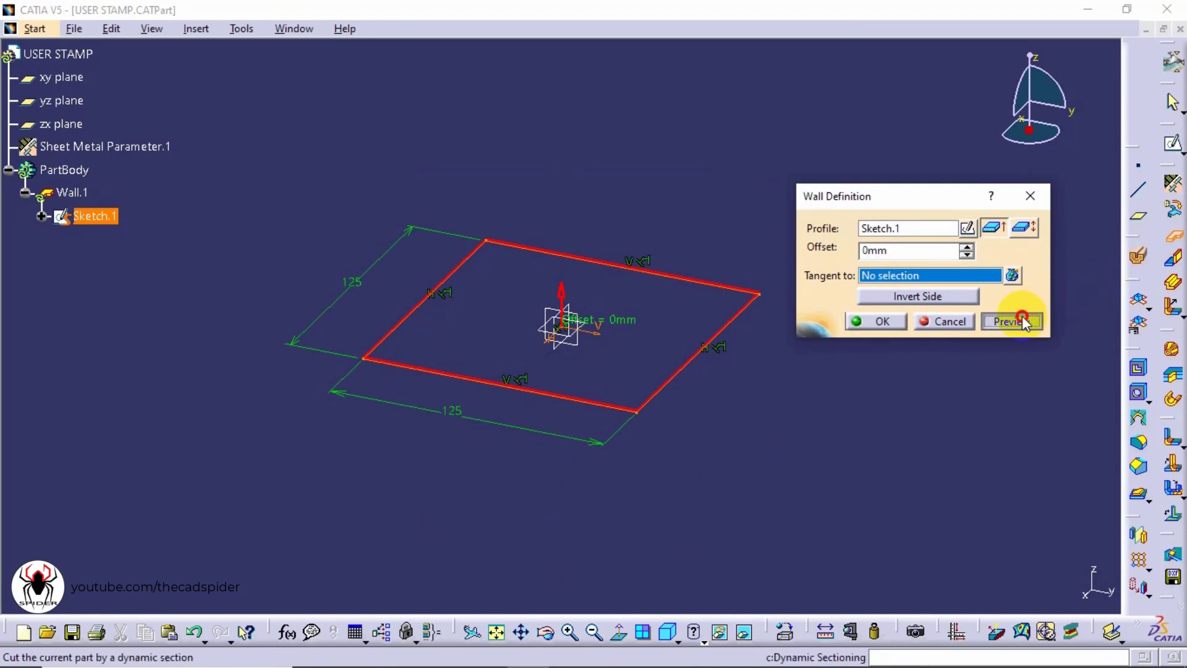
pyautogui.click(883, 321)
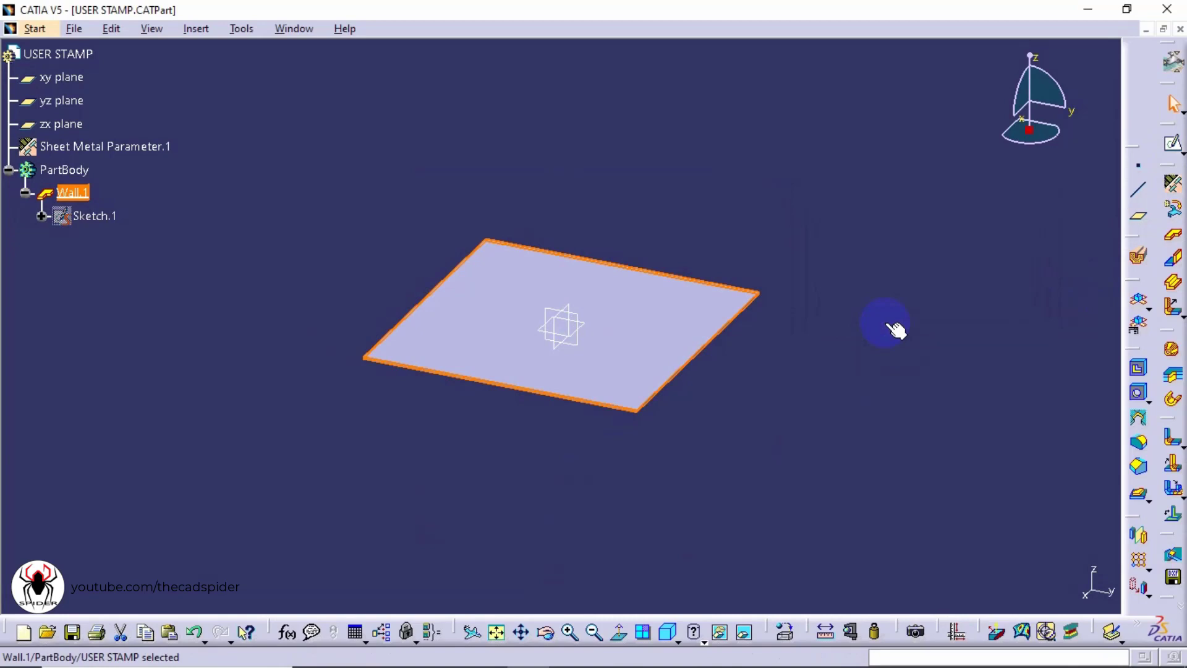
# Rename the PartBody to SHEET through its feature properties
pyautogui.rightClick(70, 173)
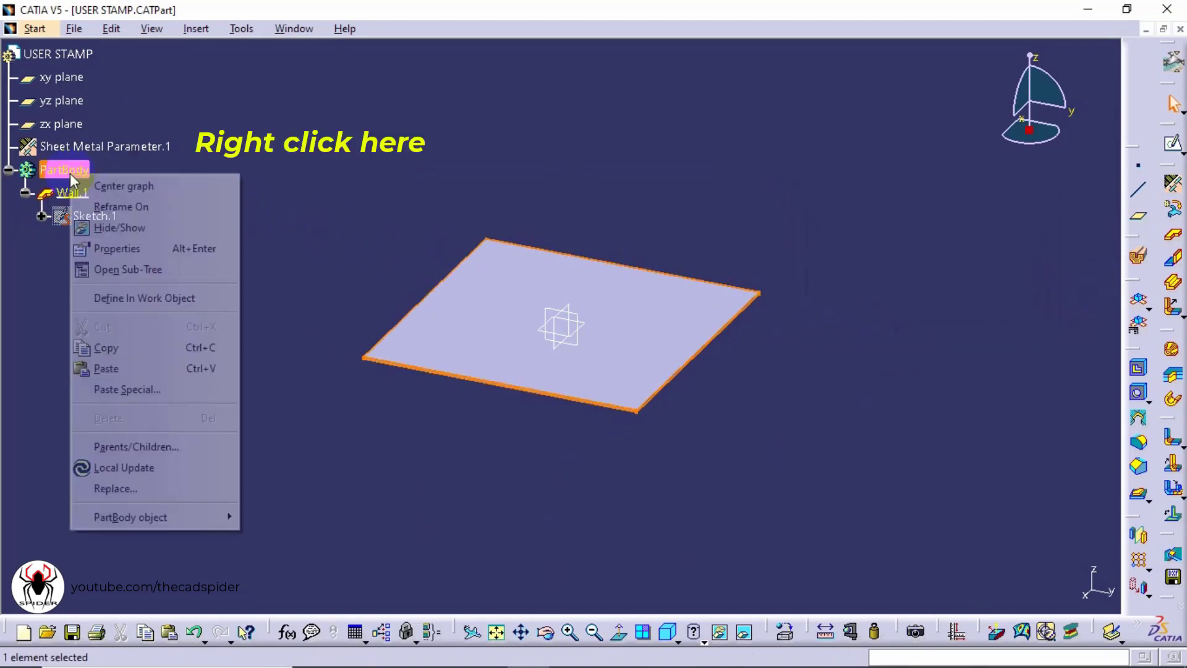
pyautogui.click(119, 248)
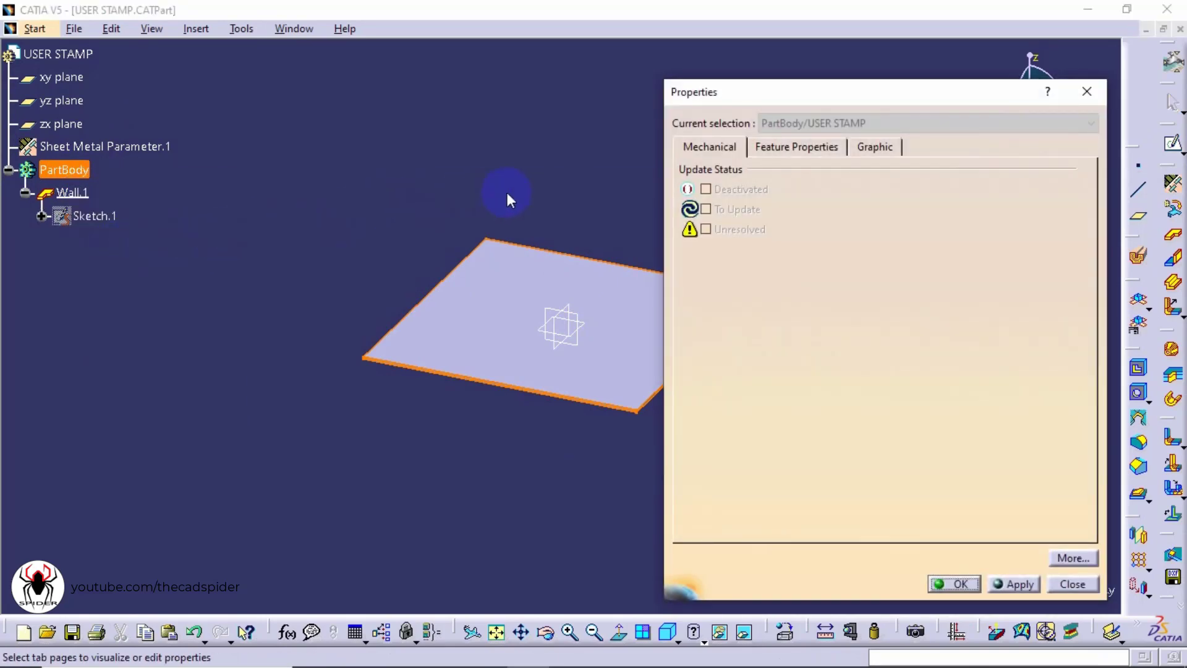
pyautogui.click(781, 148)
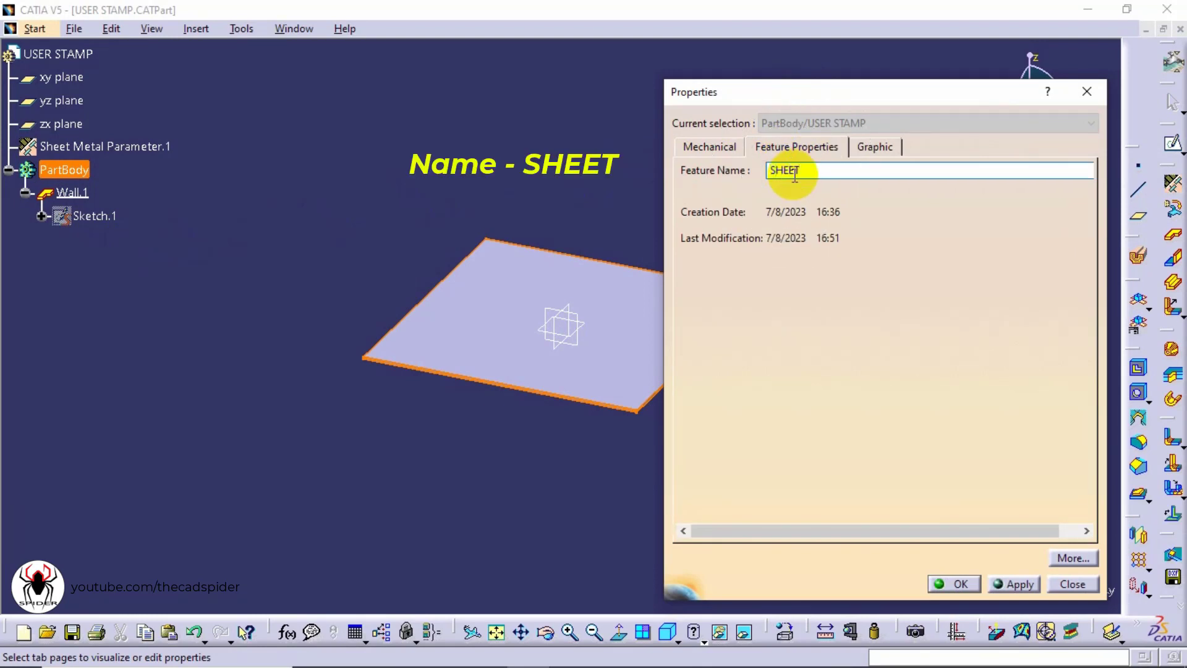
pyautogui.write('SHEET')
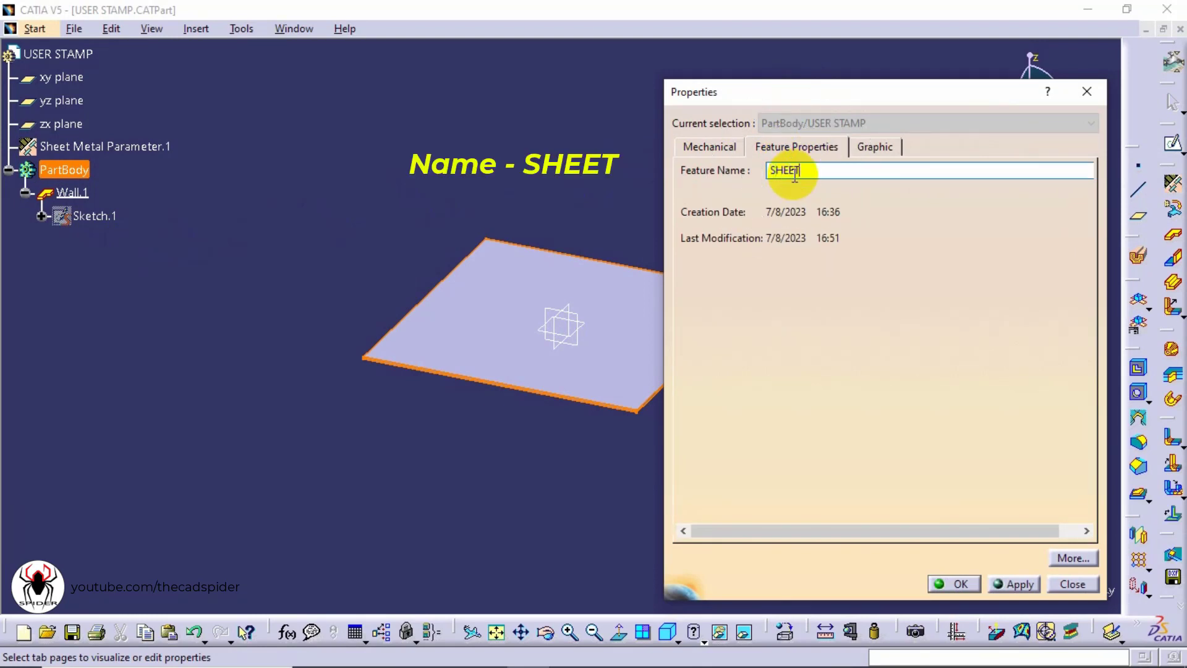
pyautogui.click(960, 583)
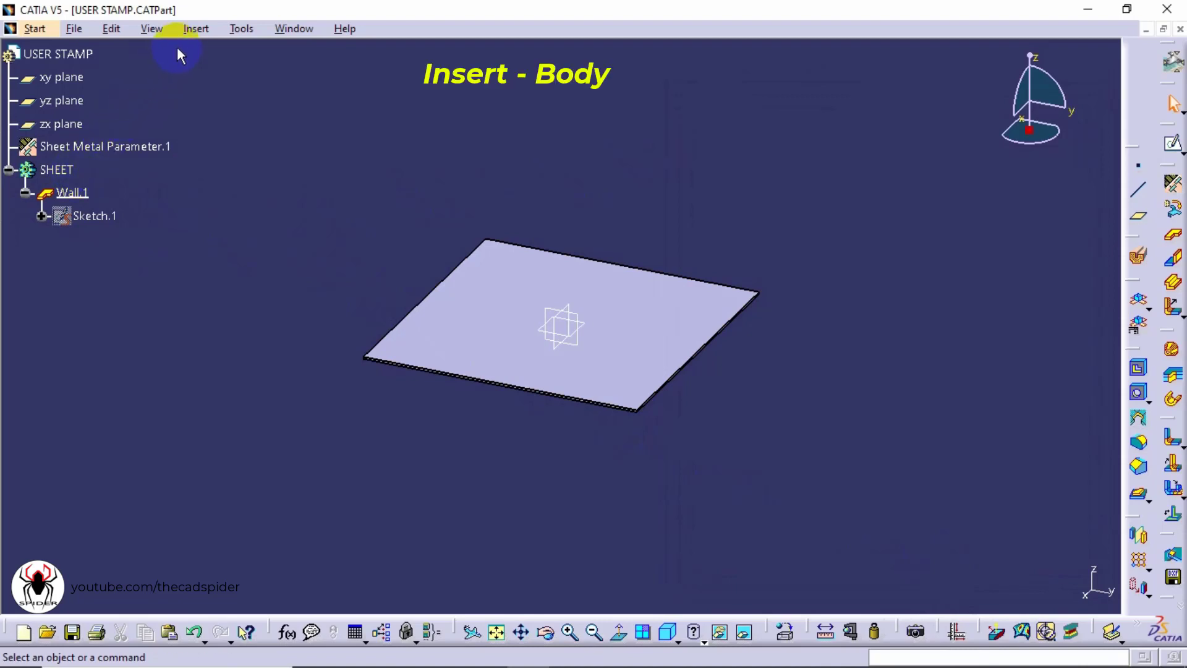
# Insert a new body and rename it PUNCH BODY through its feature properties
pyautogui.click(194, 29)
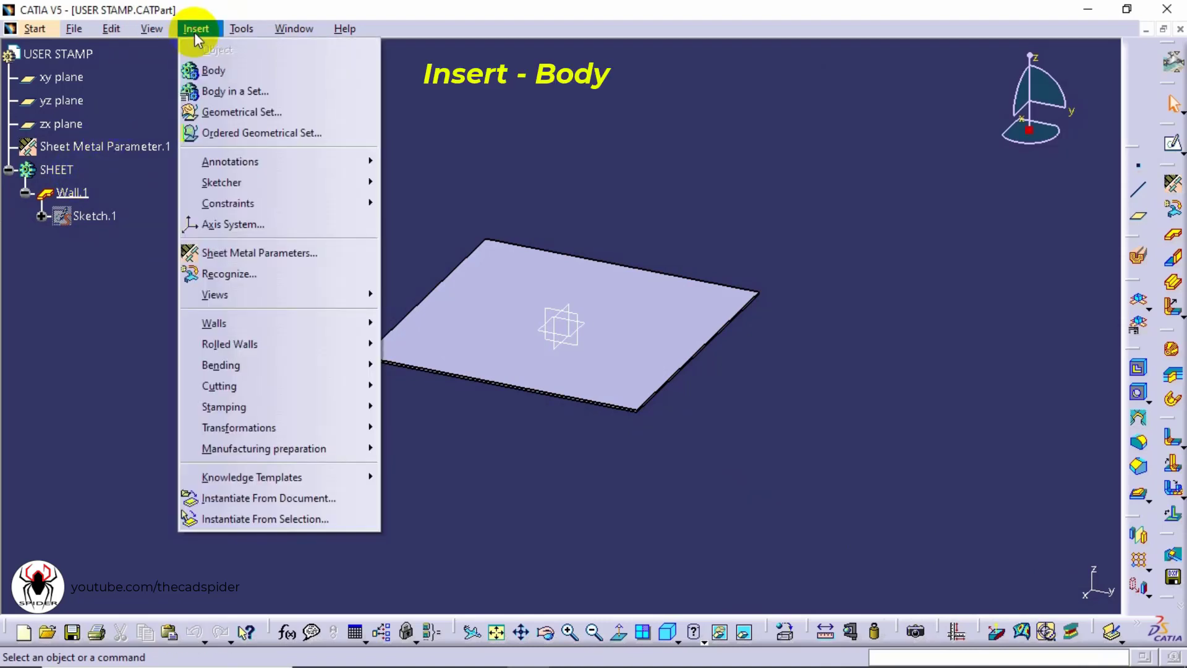
pyautogui.click(221, 76)
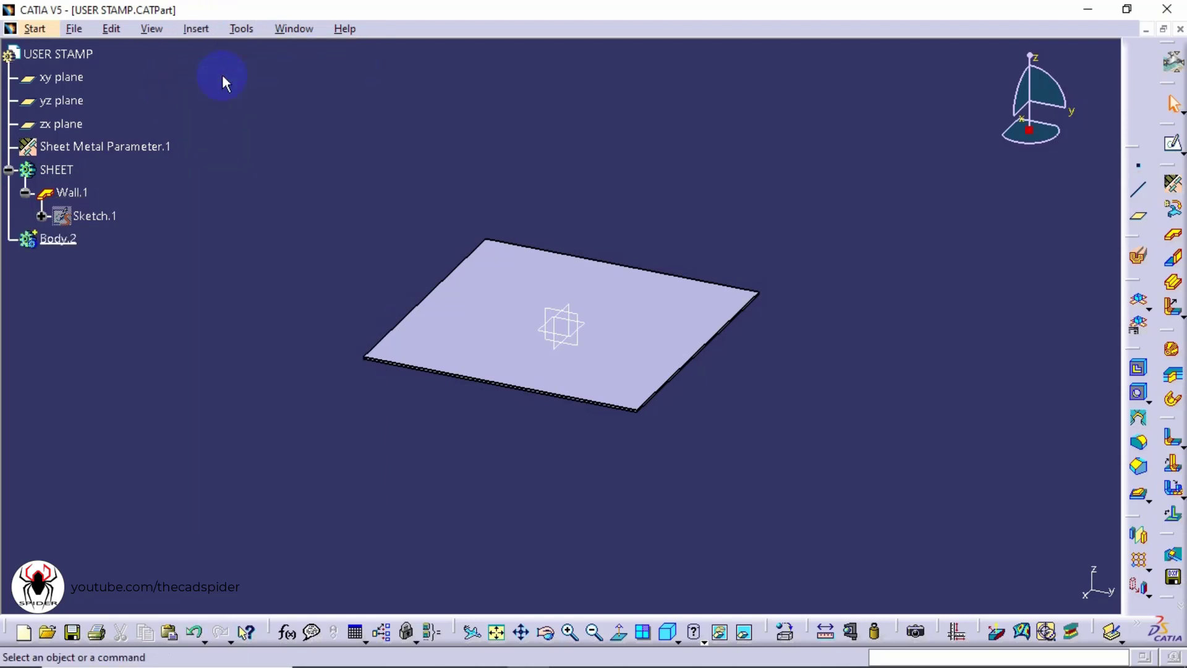
pyautogui.rightClick(61, 245)
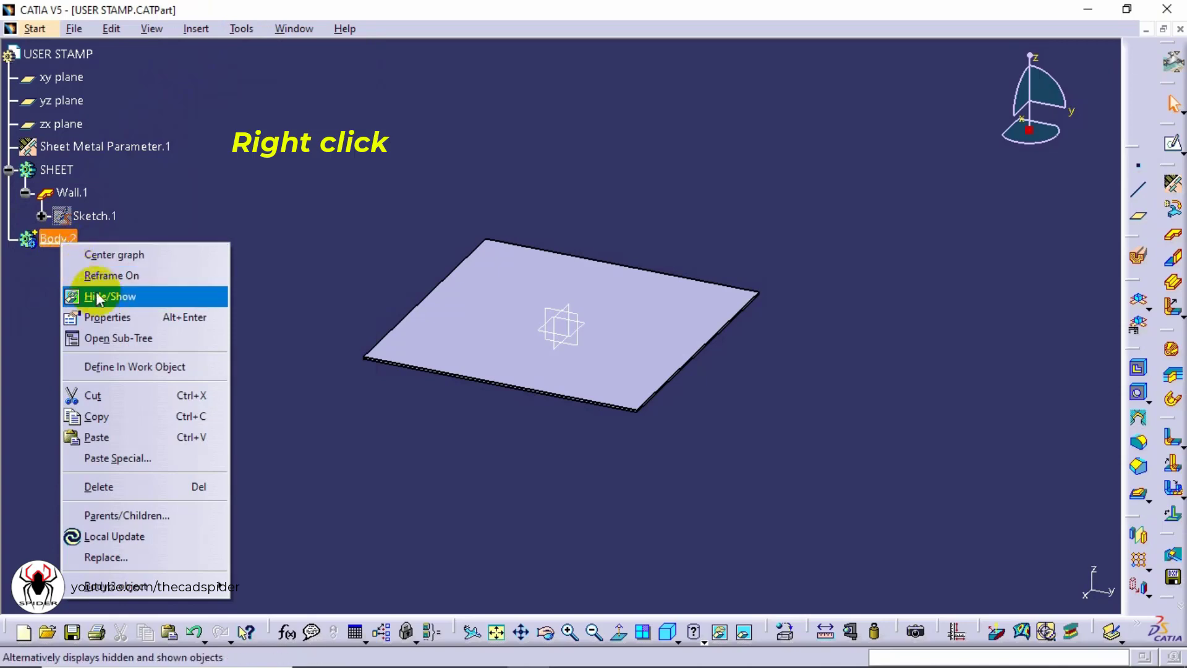
pyautogui.click(112, 319)
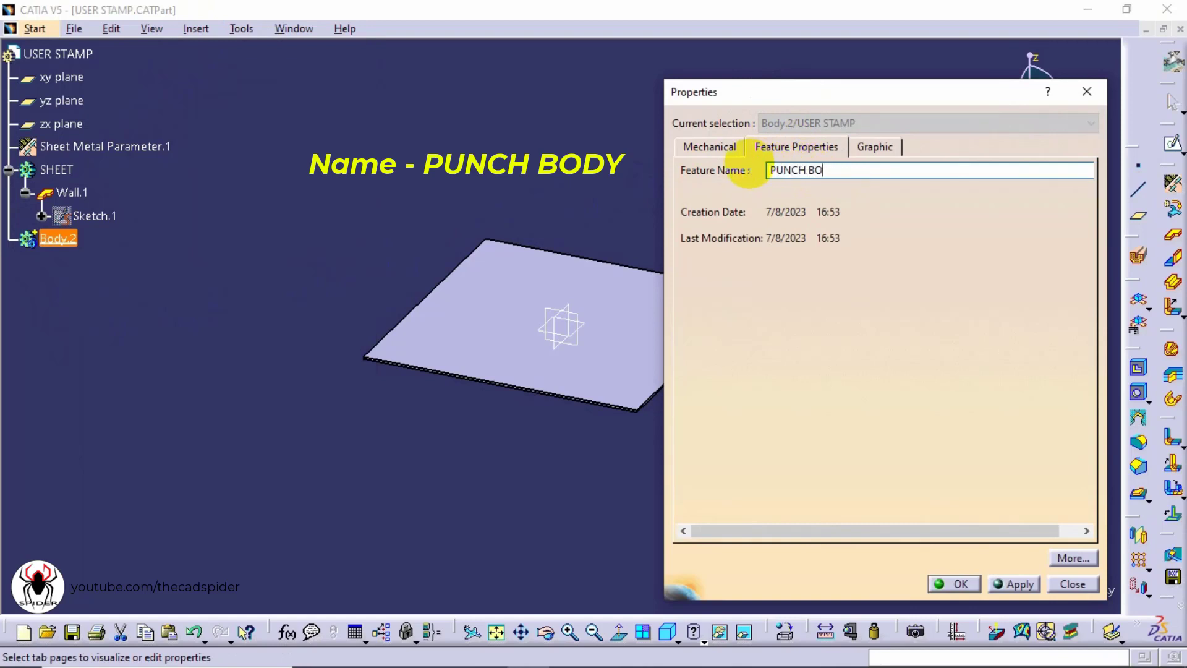
pyautogui.click(788, 172)
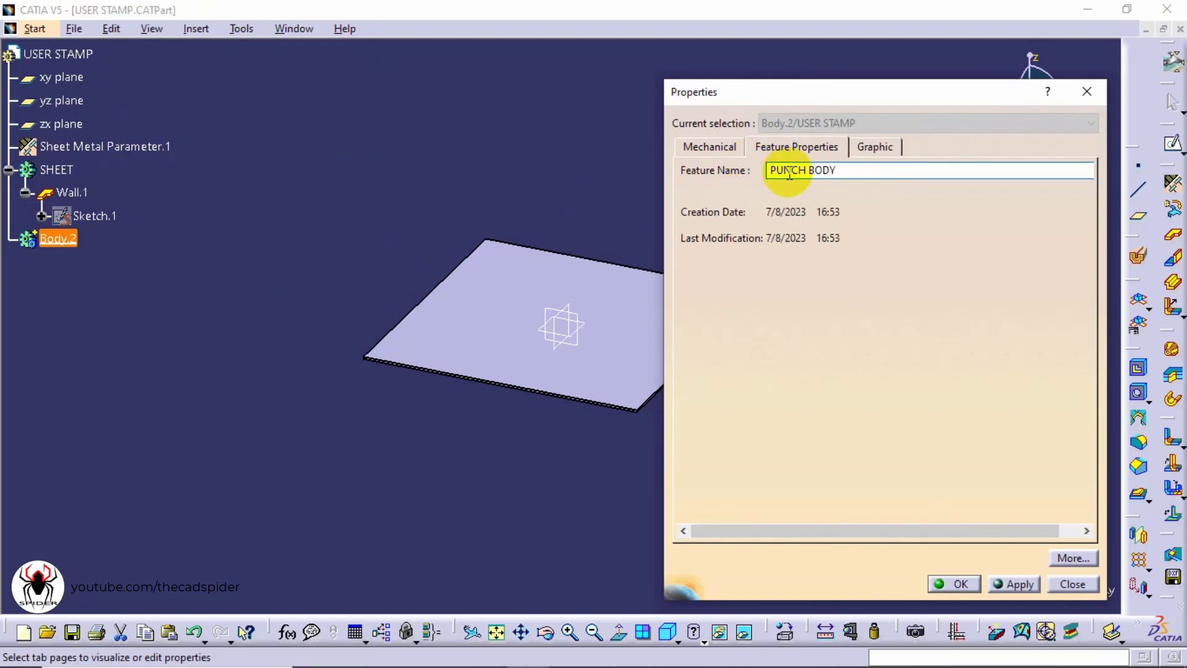
pyautogui.click(954, 584)
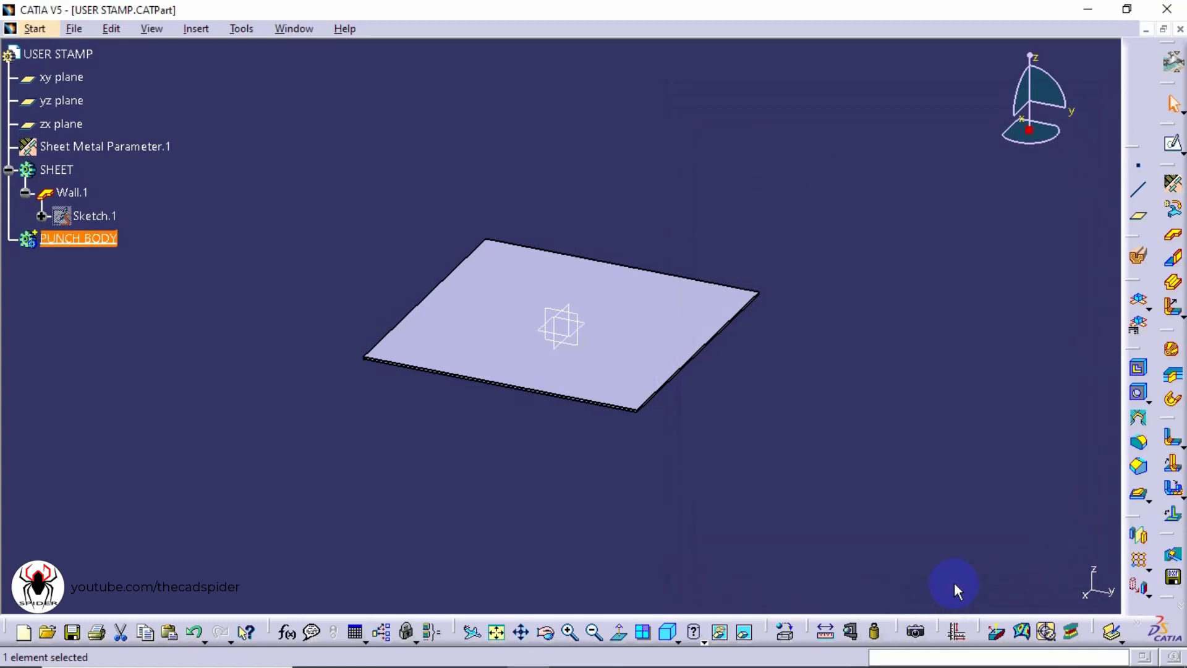
# Switch to the Part Design workbench and acknowledge the sheet metal warning
pyautogui.click(955, 582)
pyautogui.click(103, 248)
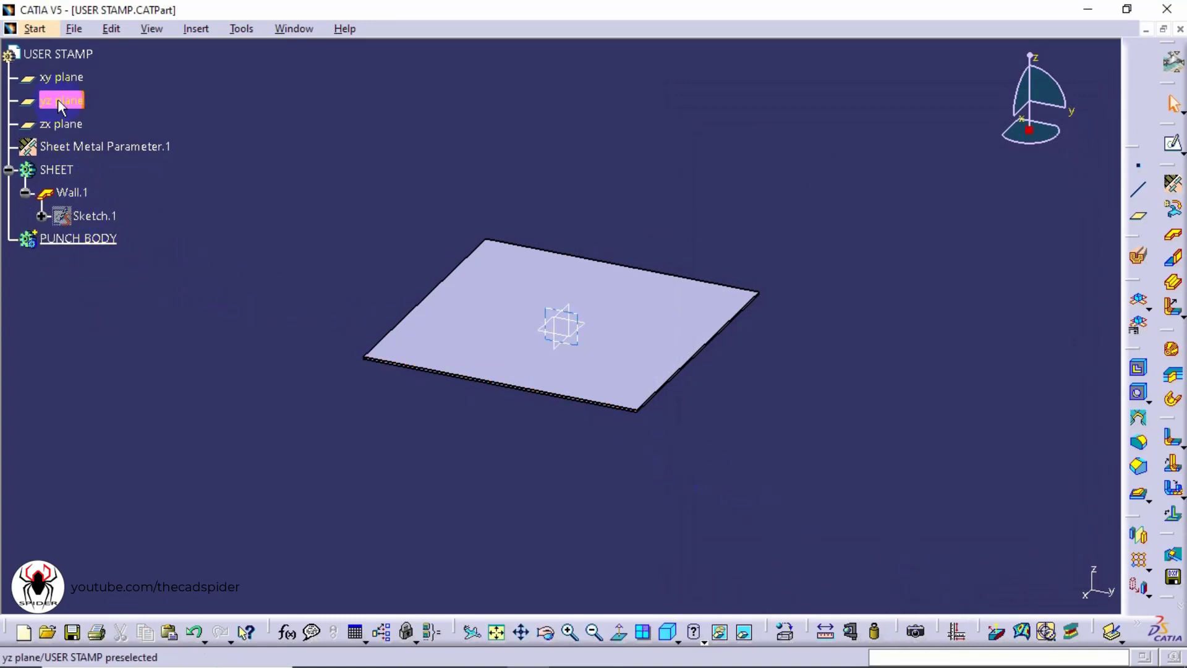
pyautogui.click(36, 28)
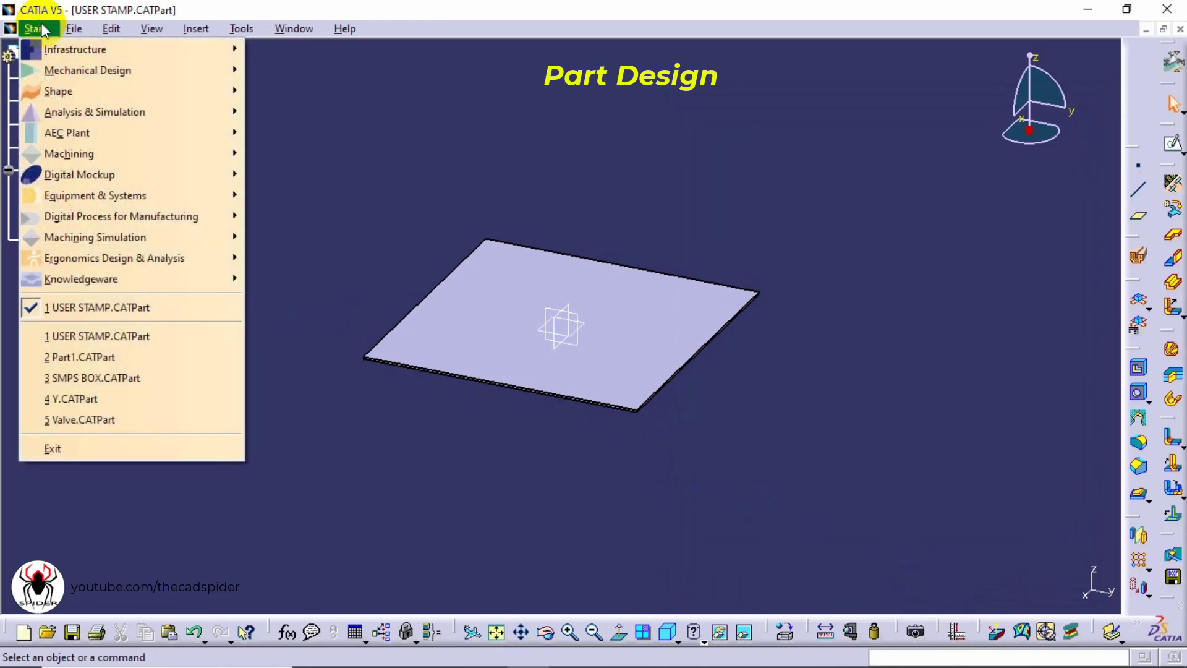
pyautogui.click(58, 69)
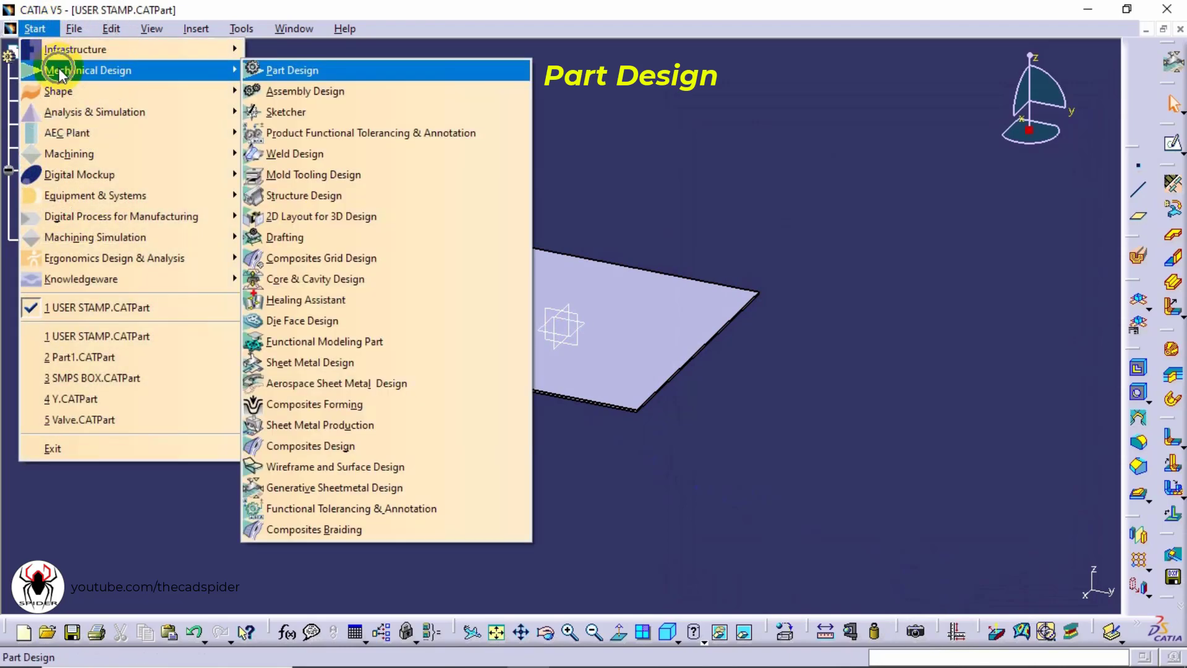
pyautogui.click(303, 73)
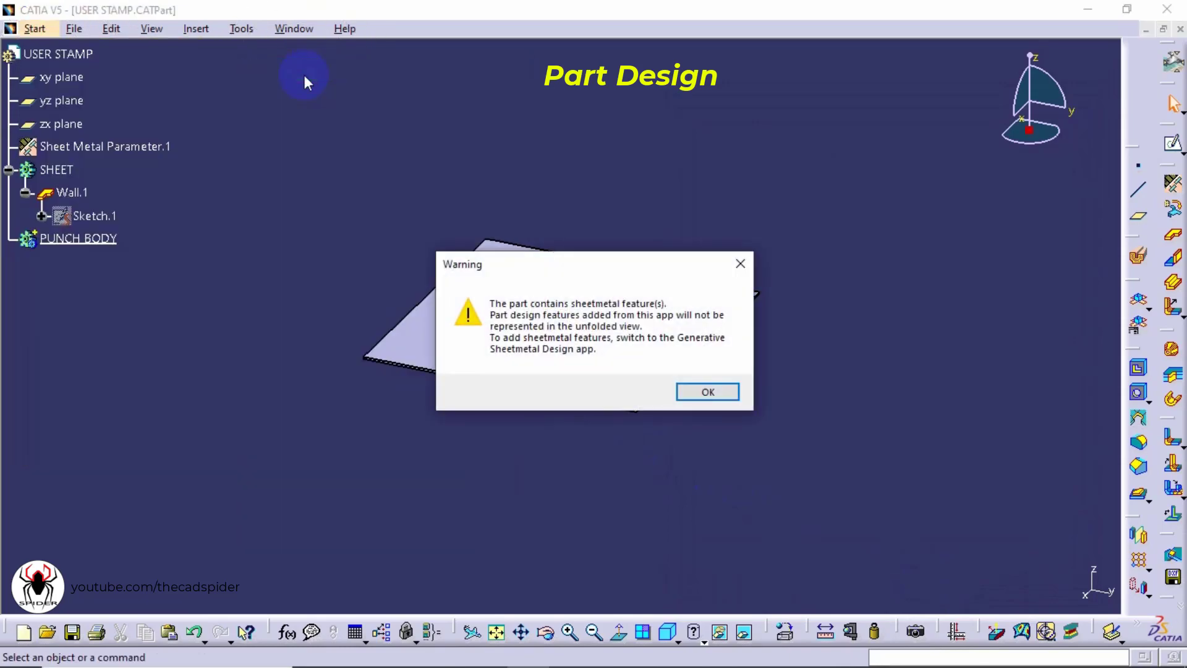
pyautogui.click(700, 392)
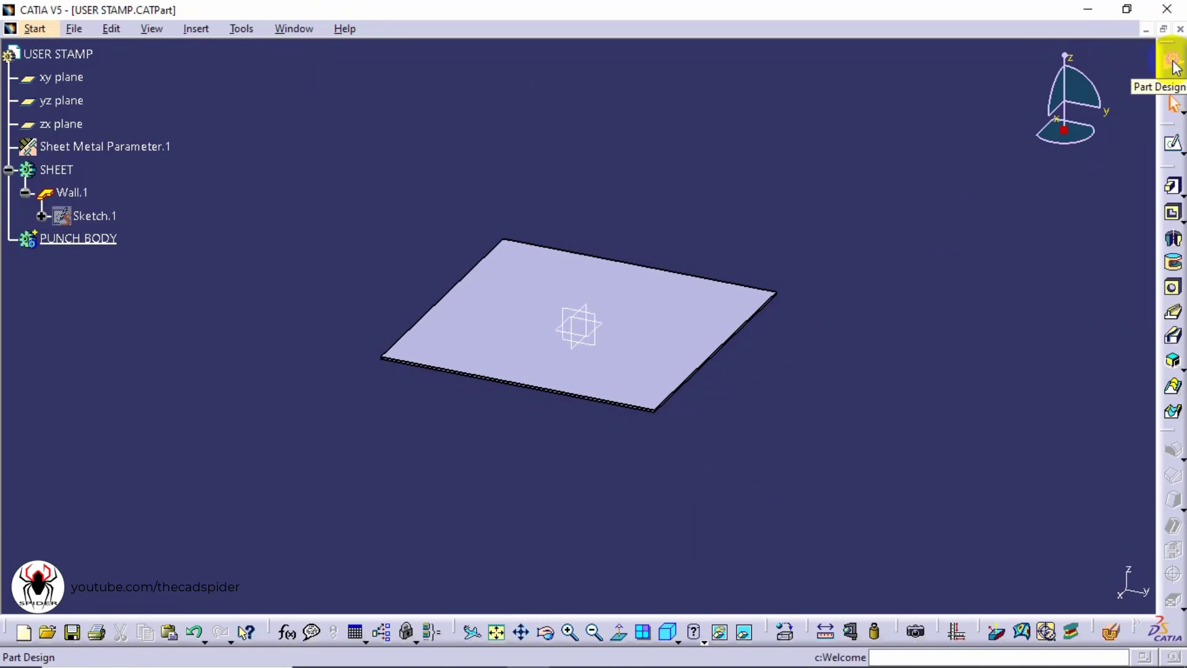
# Start a Pad and create its sketch on the wall's top face
pyautogui.click(1174, 188)
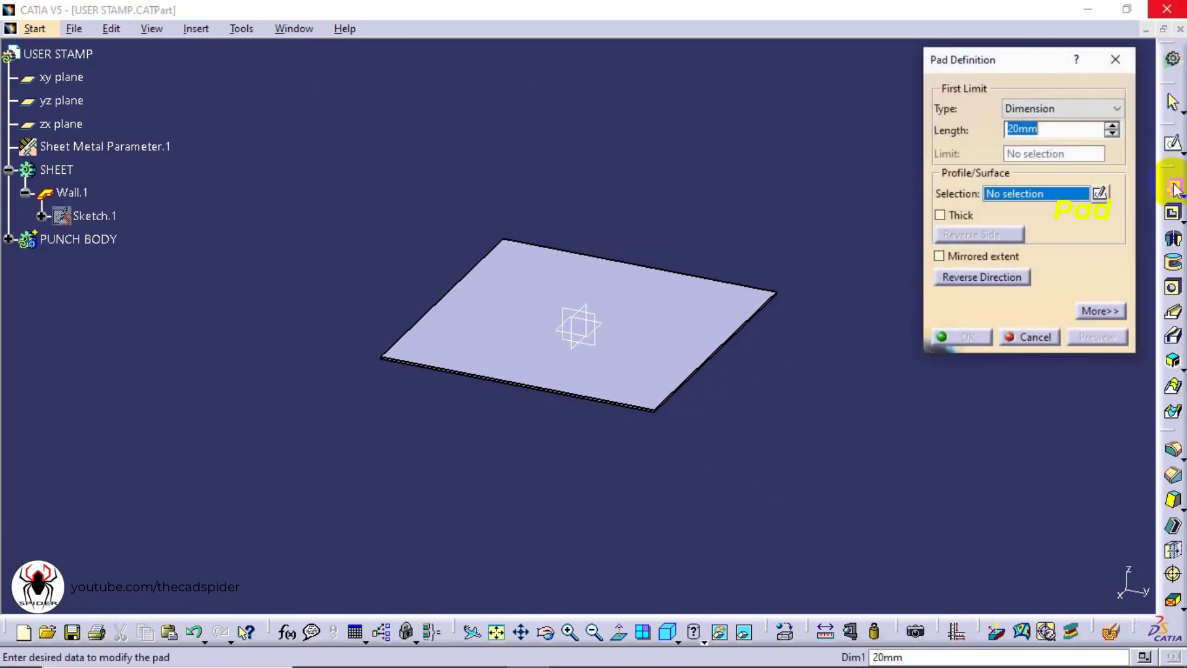
pyautogui.click(1100, 195)
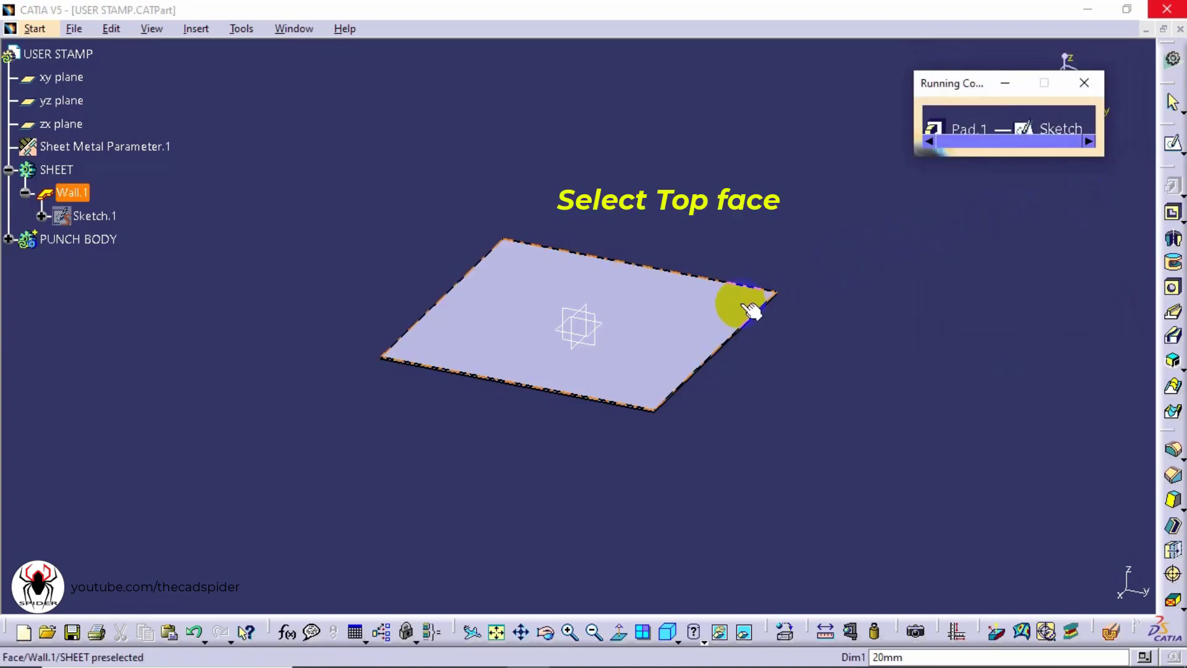
pyautogui.click(691, 329)
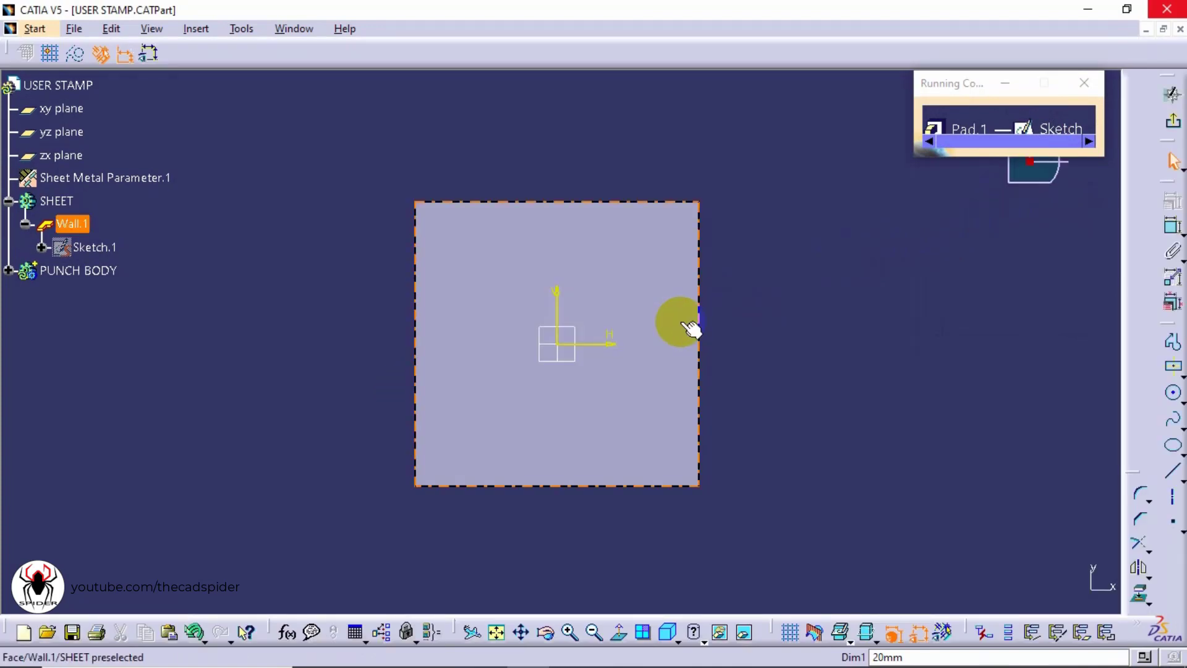
# Hide the SHEET body
pyautogui.click(69, 203)
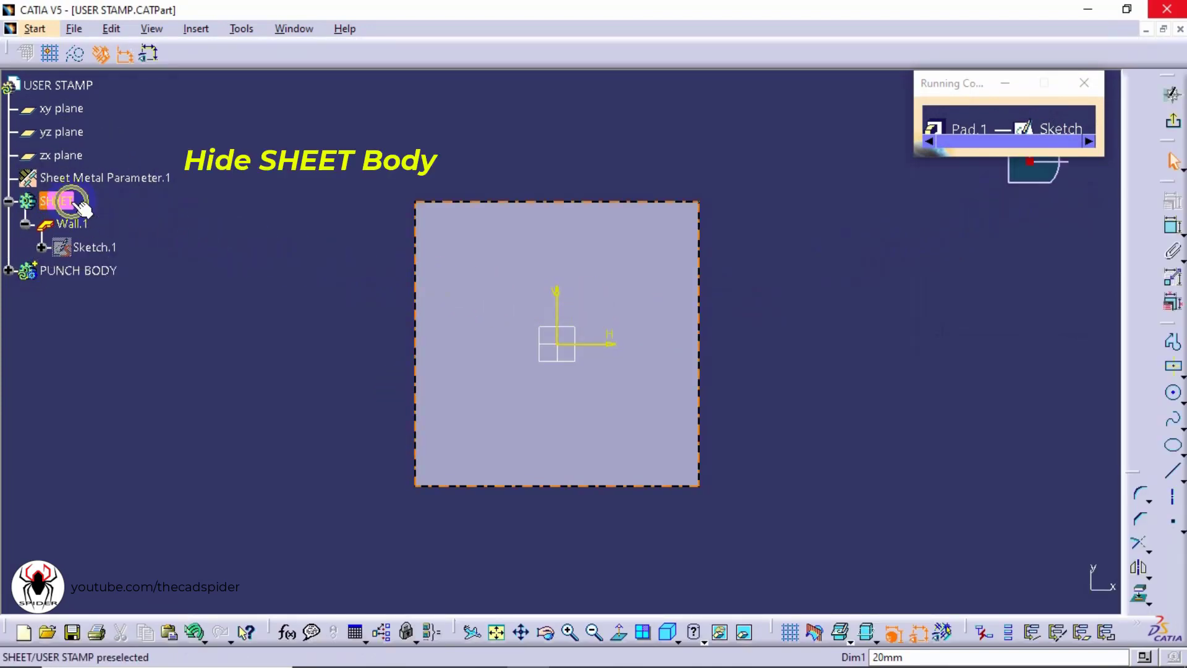
pyautogui.rightClick(75, 203)
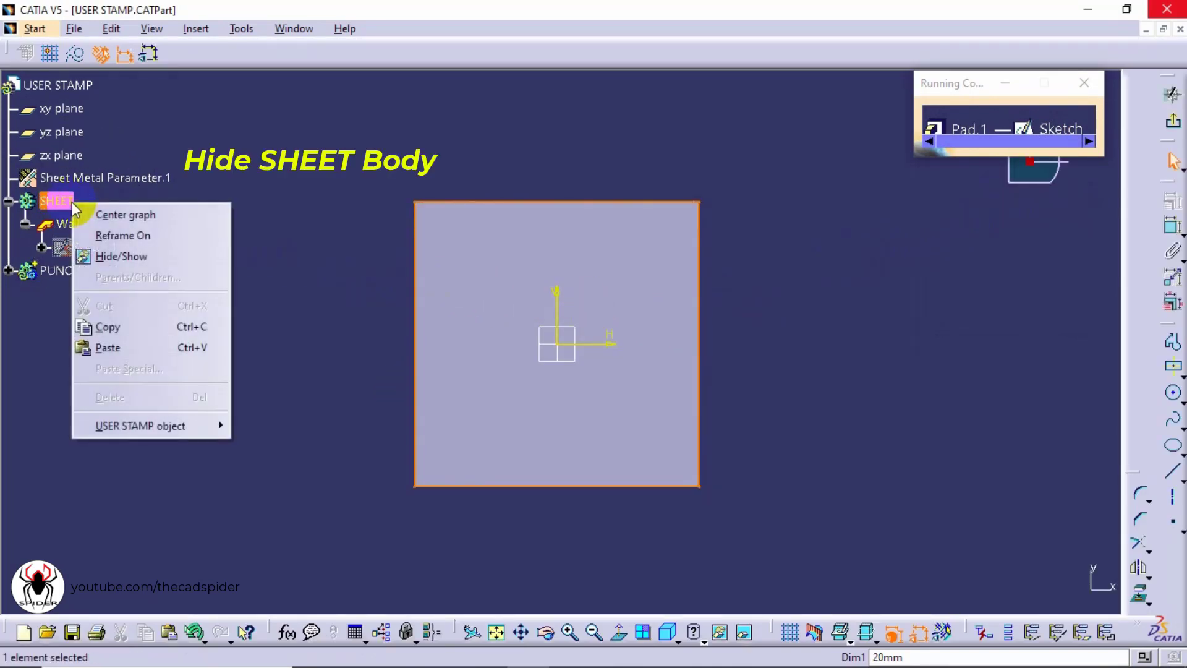
pyautogui.click(112, 257)
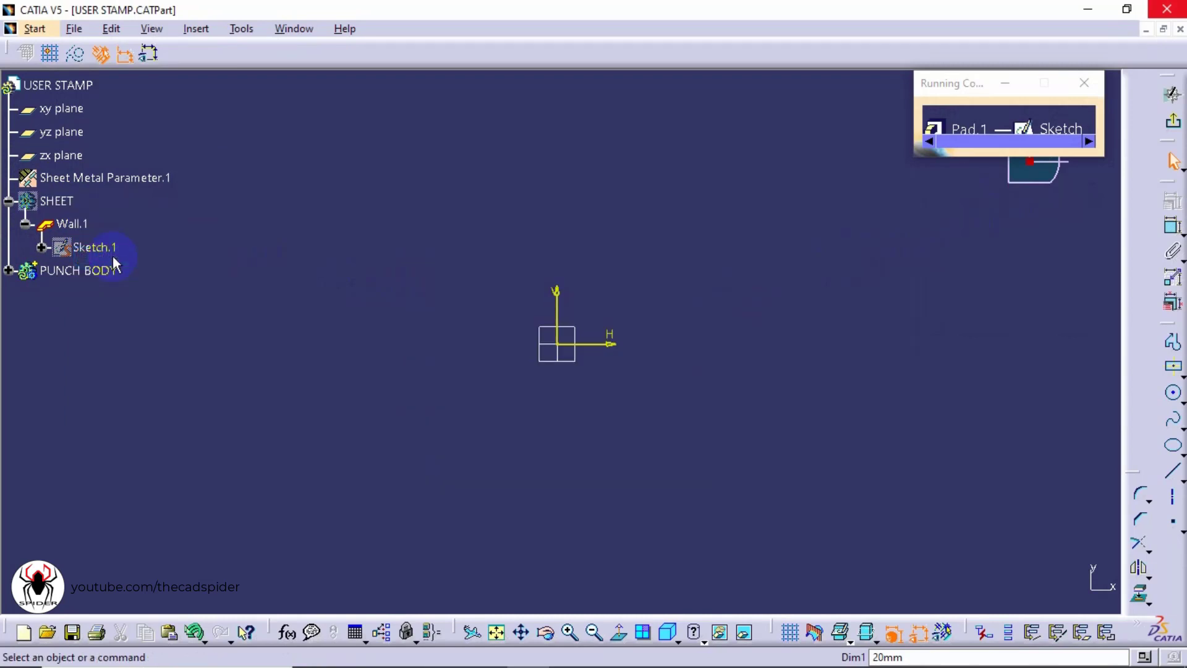
# Draw two centered rectangles at the origin forming a cross: a vertical one about 9 by 45 mm and a horizontal one about 49 by 12 mm
pyautogui.click(1174, 370)
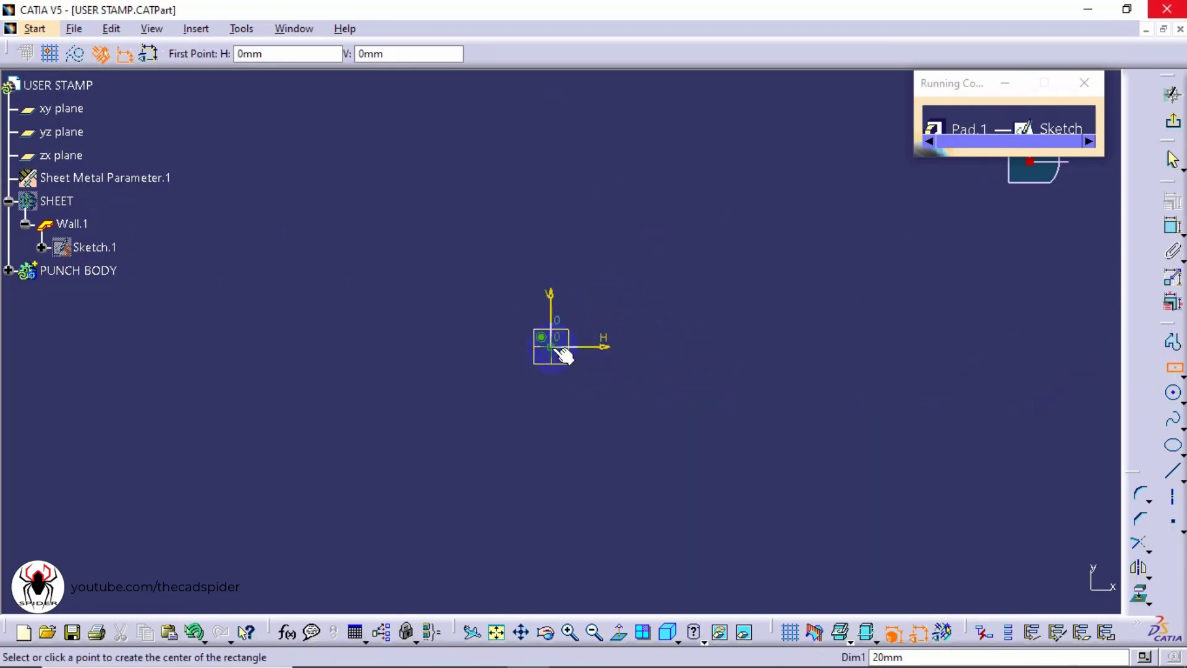
pyautogui.click(555, 349)
pyautogui.click(575, 224)
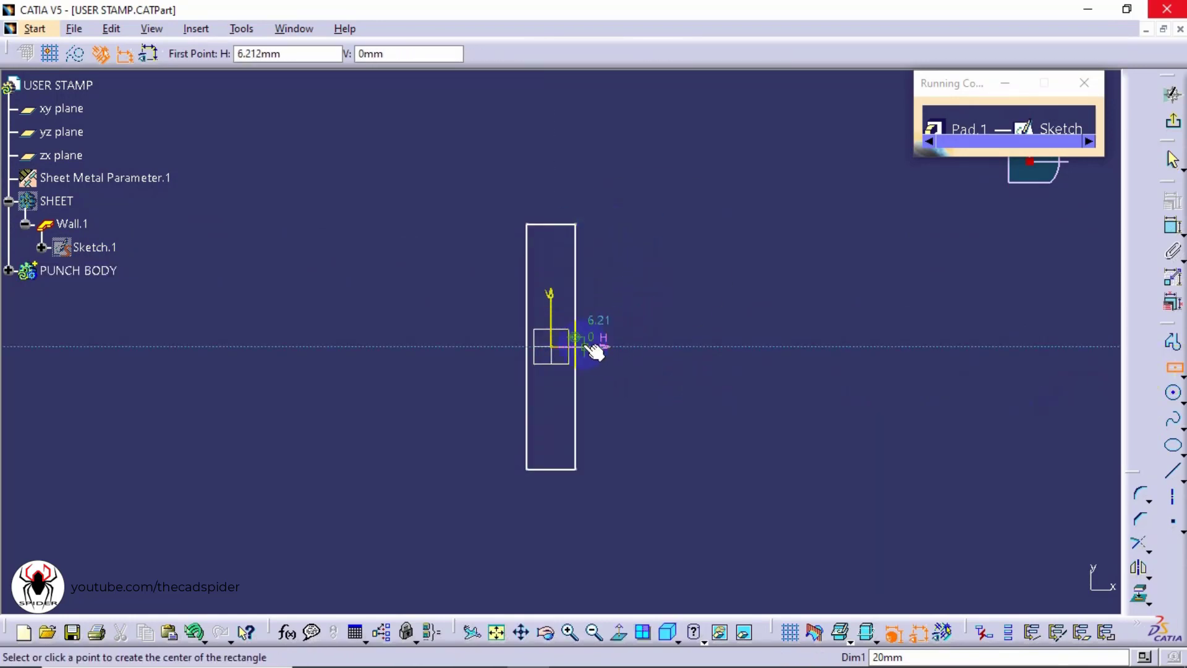
pyautogui.click(554, 348)
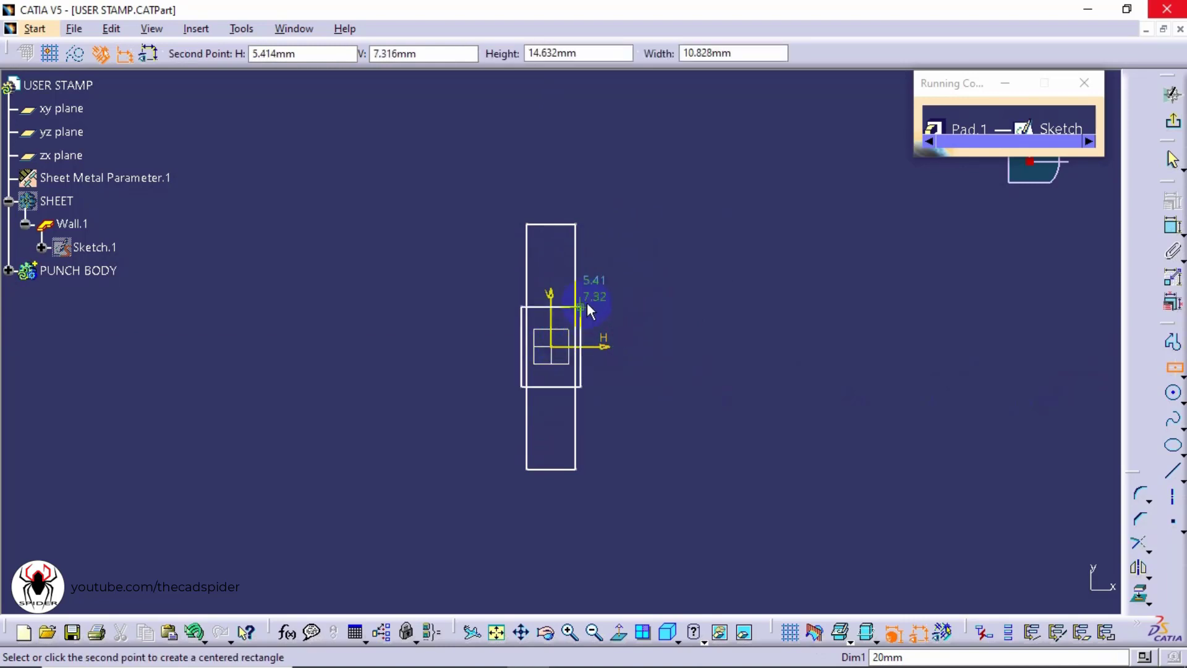
pyautogui.click(685, 315)
pyautogui.press('Escape')
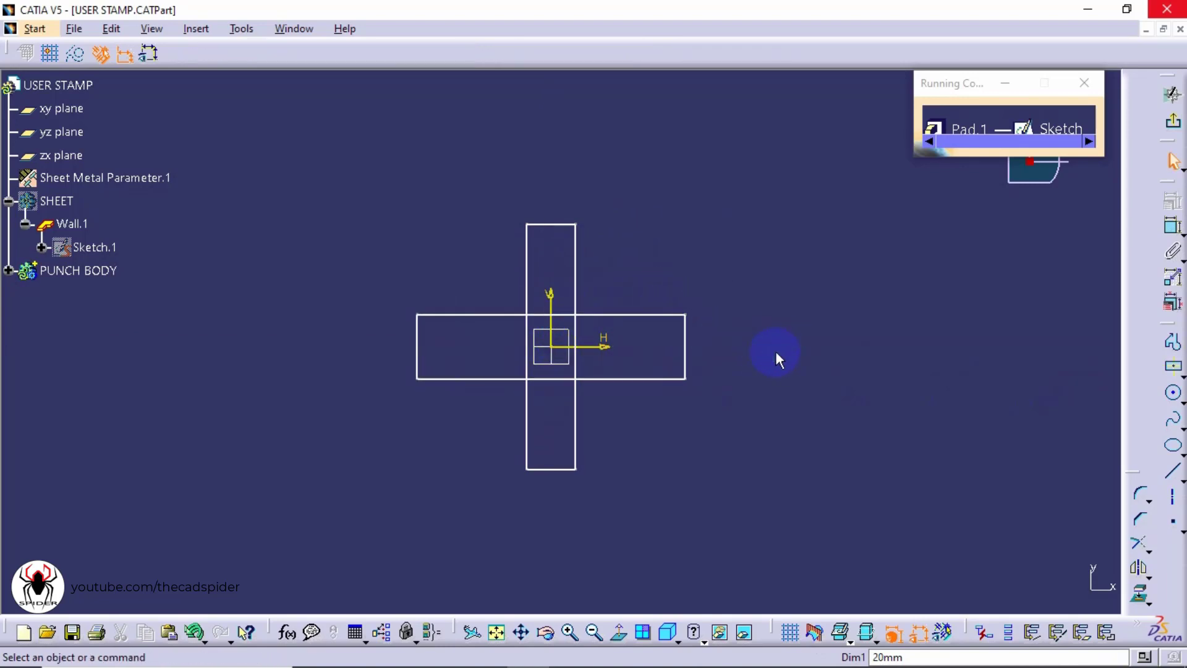
# Dimension the height of the vertical rectangle and the height of the horizontal rectangle
pyautogui.click(1166, 234)
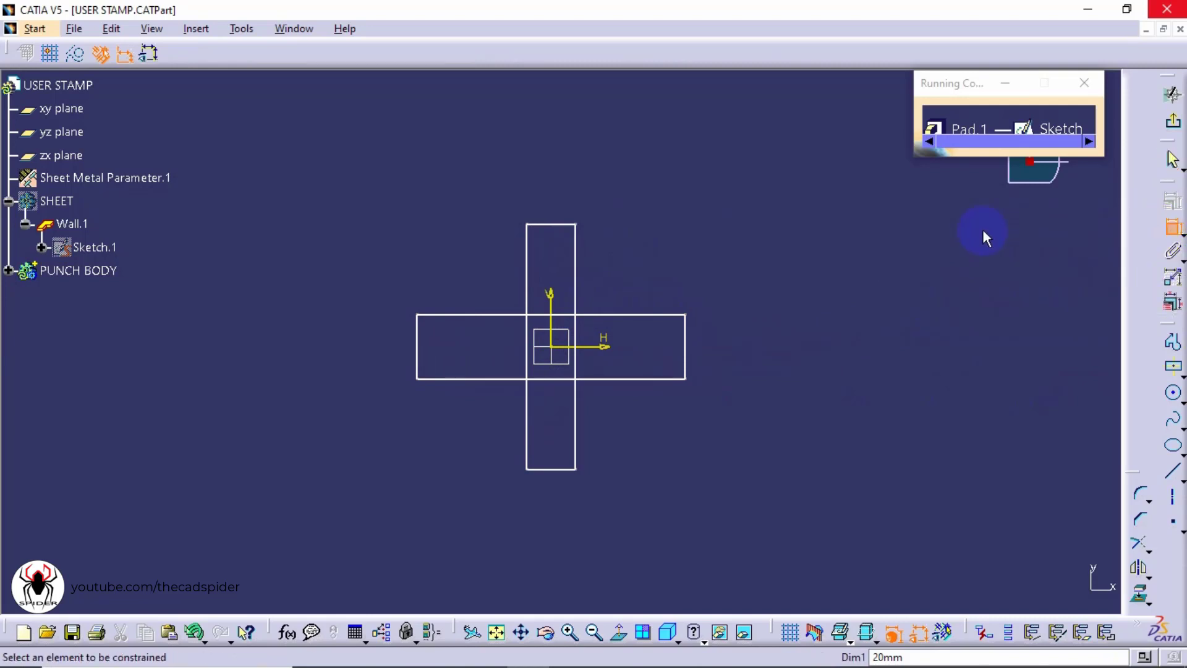
pyautogui.click(575, 265)
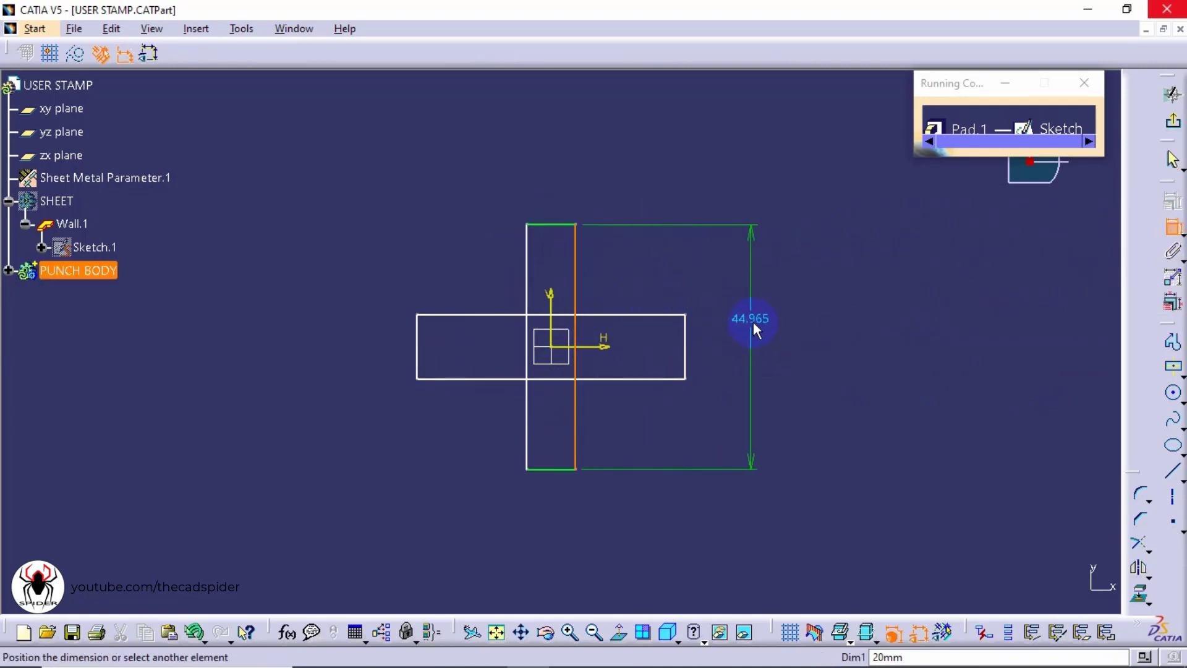
pyautogui.click(781, 331)
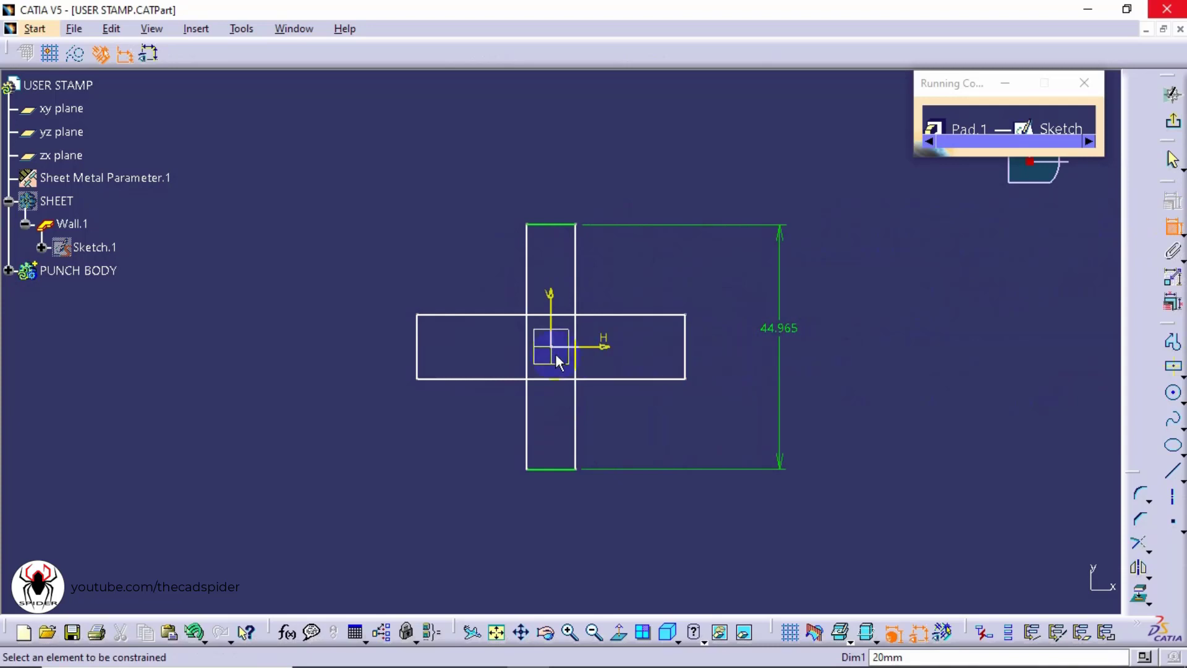
pyautogui.click(418, 351)
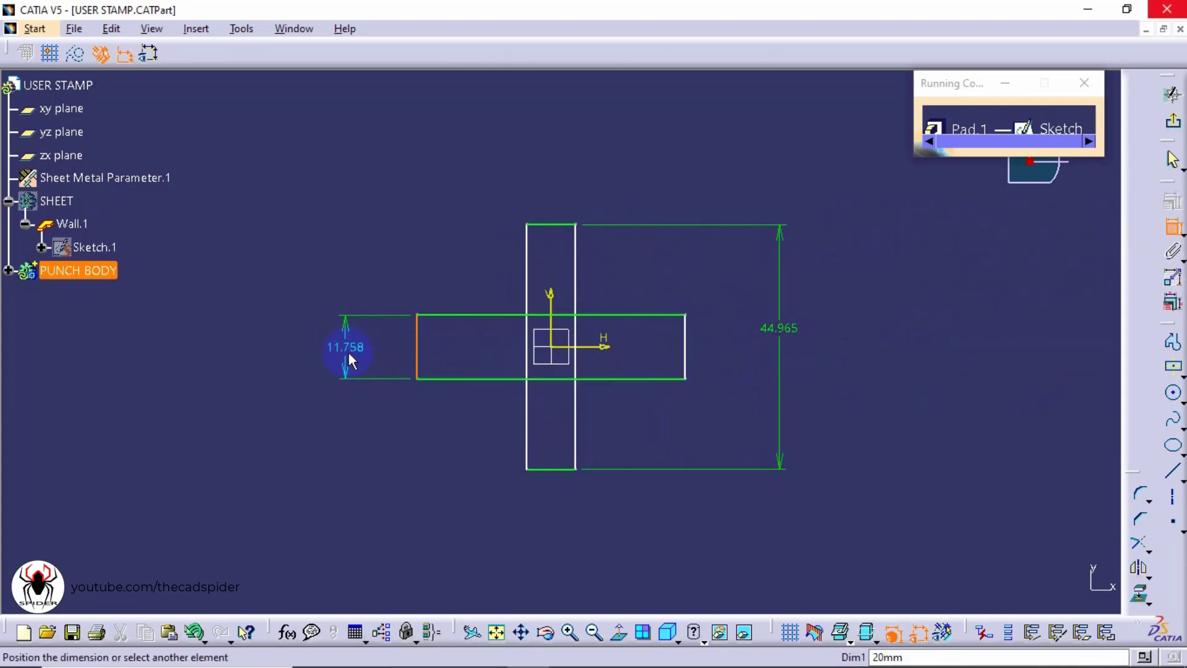
pyautogui.click(348, 351)
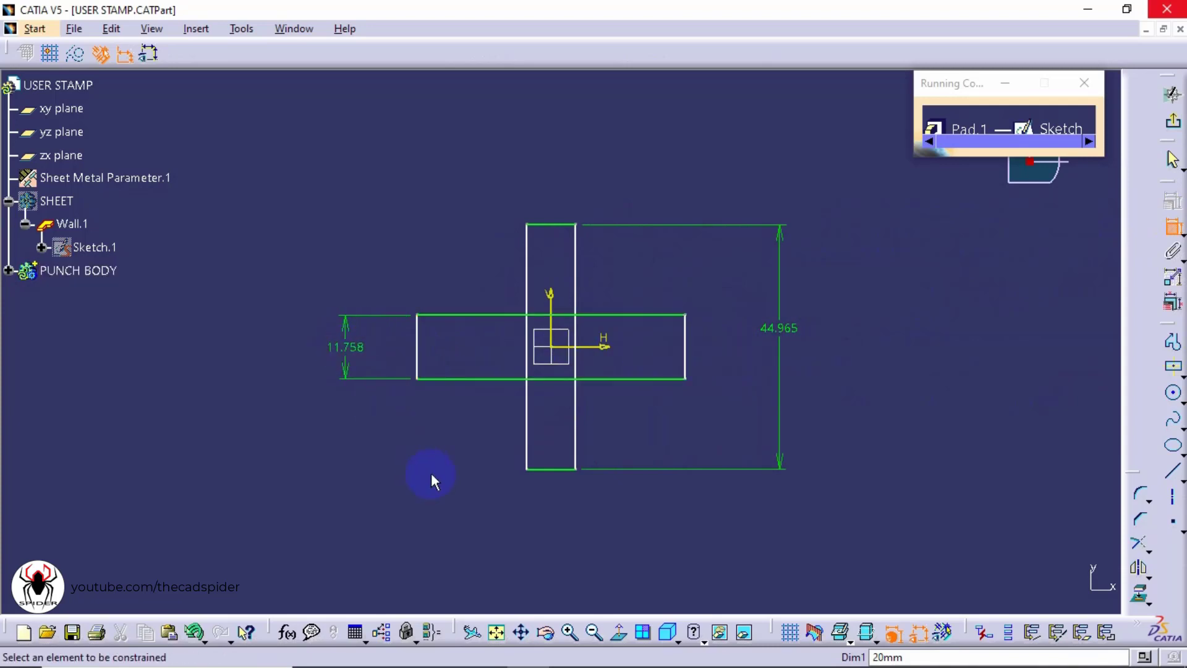
# Make the vertical rectangle's width equal to the horizontal rectangle's height with an Equal constraint
pyautogui.click(418, 348)
pyautogui.click(418, 347)
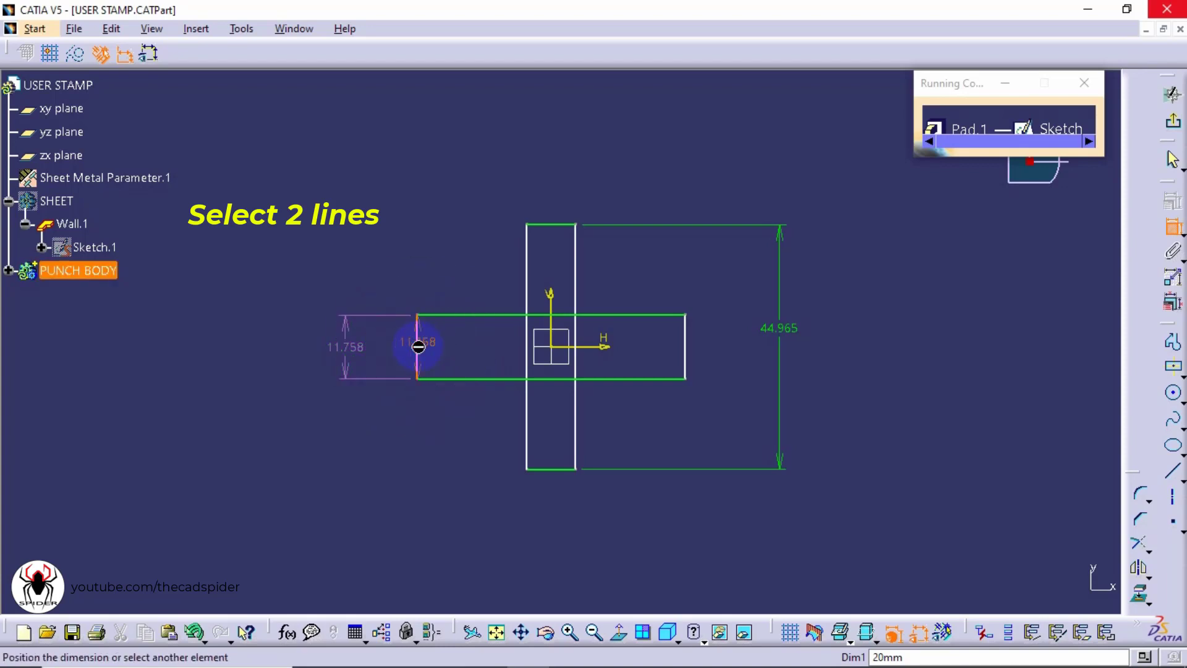
pyautogui.click(544, 223)
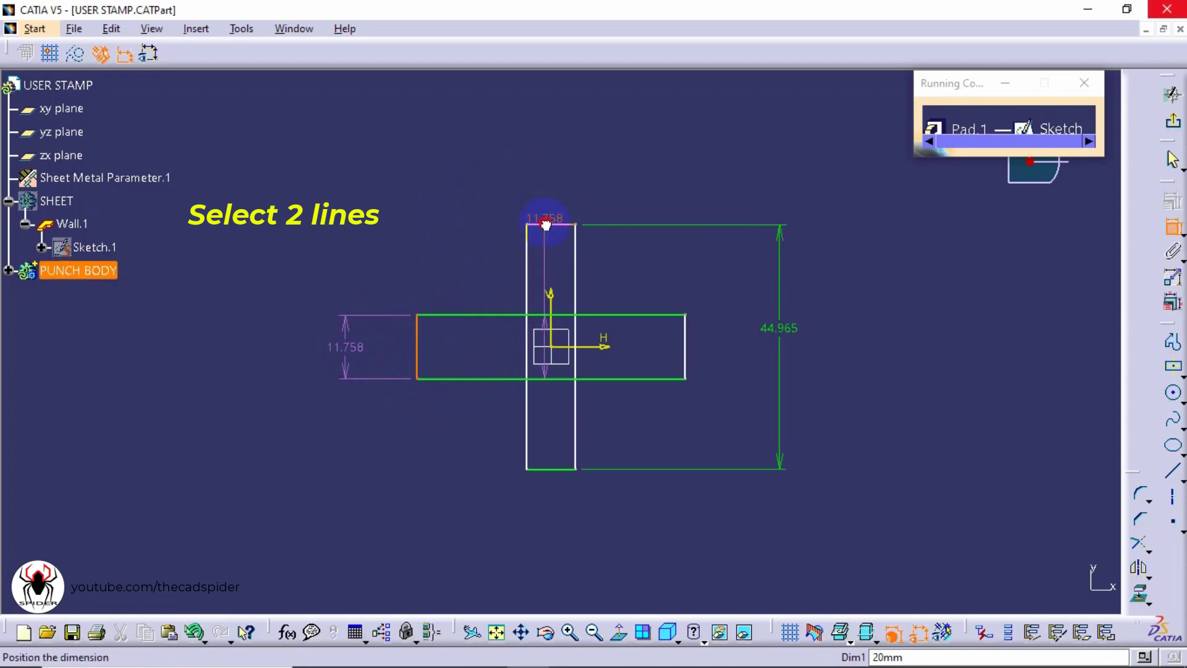
pyautogui.rightClick(453, 162)
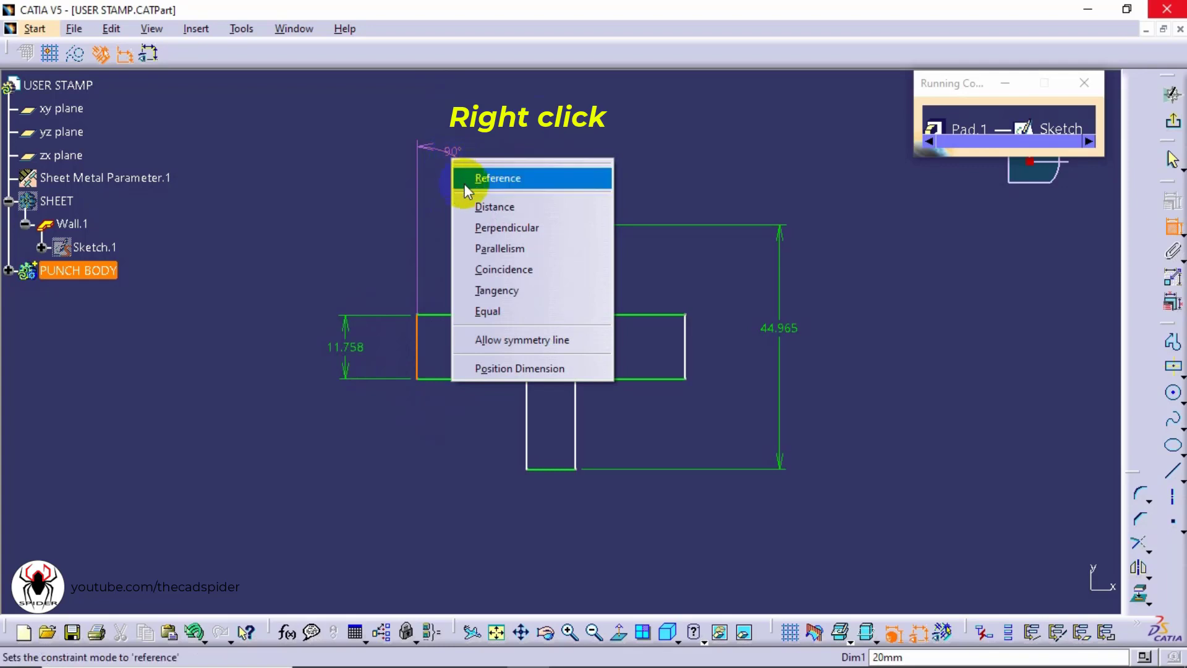
pyautogui.click(505, 311)
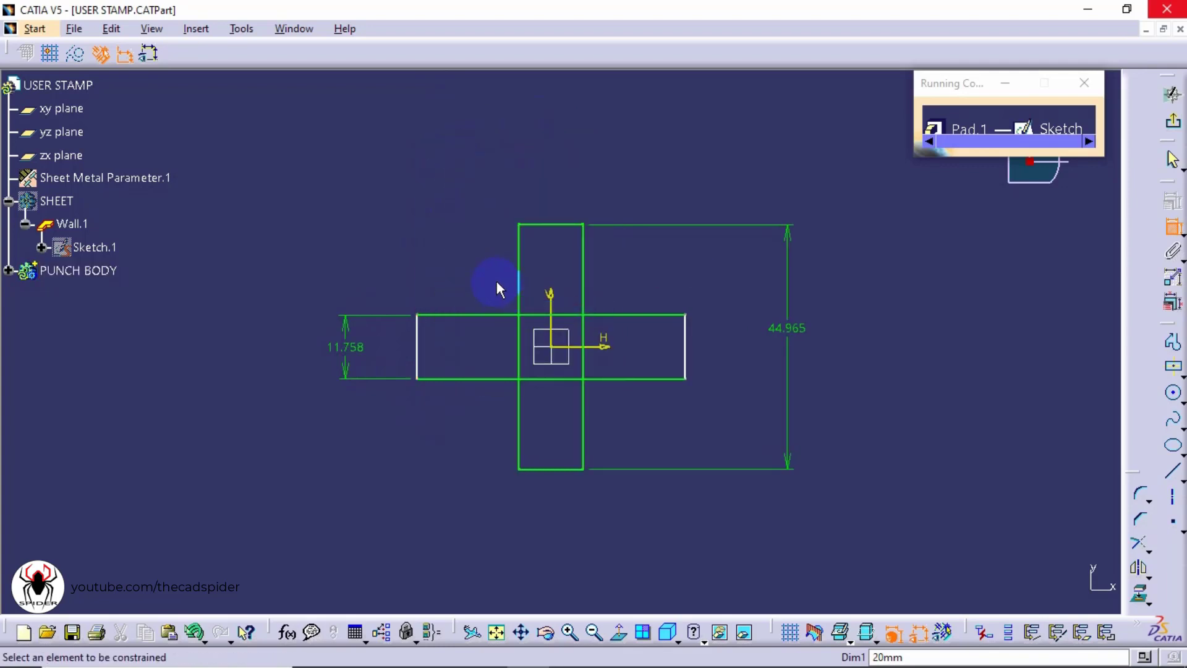
# Make the horizontal rectangle's length equal to the vertical rectangle's height with an Equal constraint
pyautogui.click(640, 317)
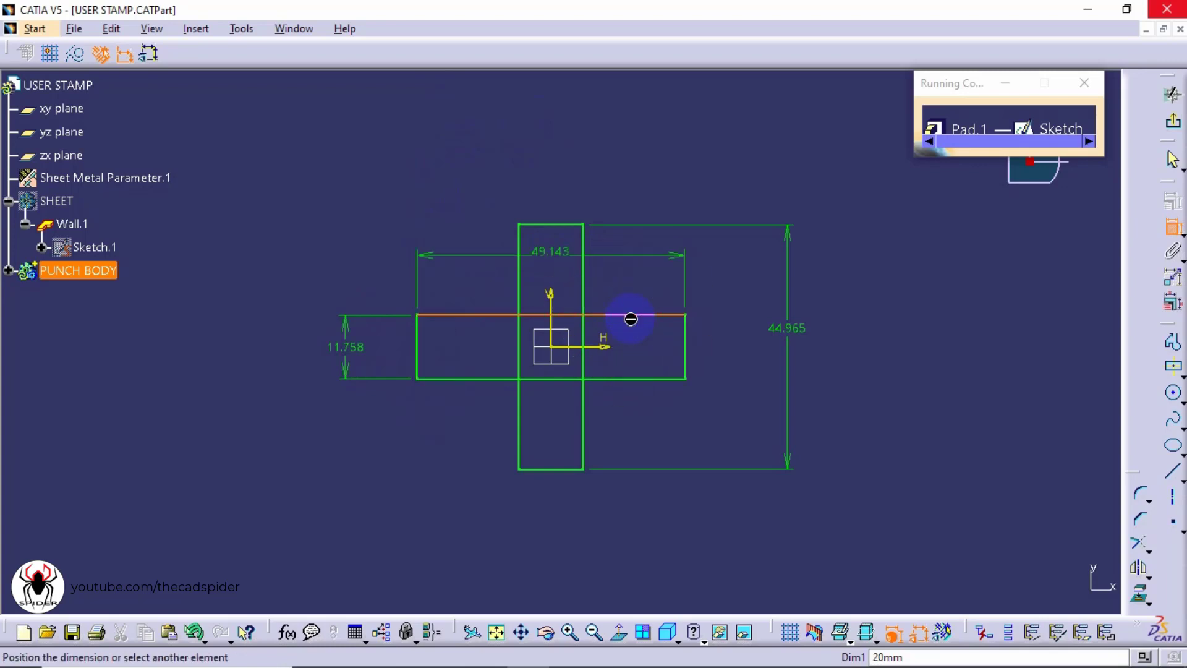
pyautogui.click(584, 266)
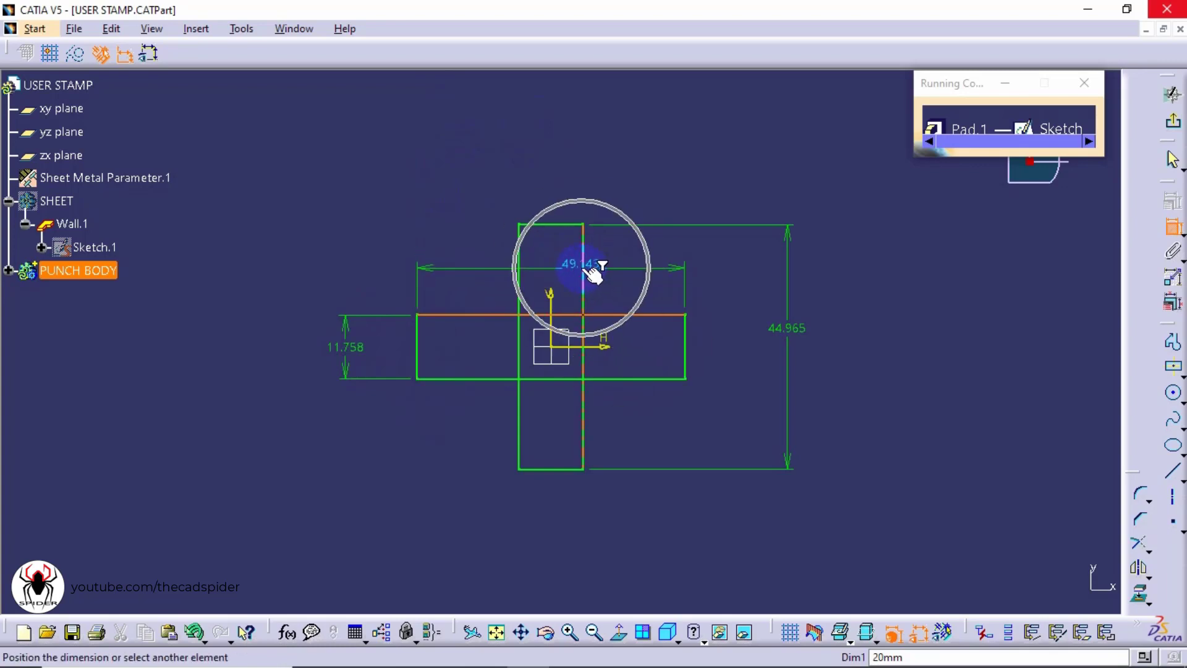
pyautogui.rightClick(652, 160)
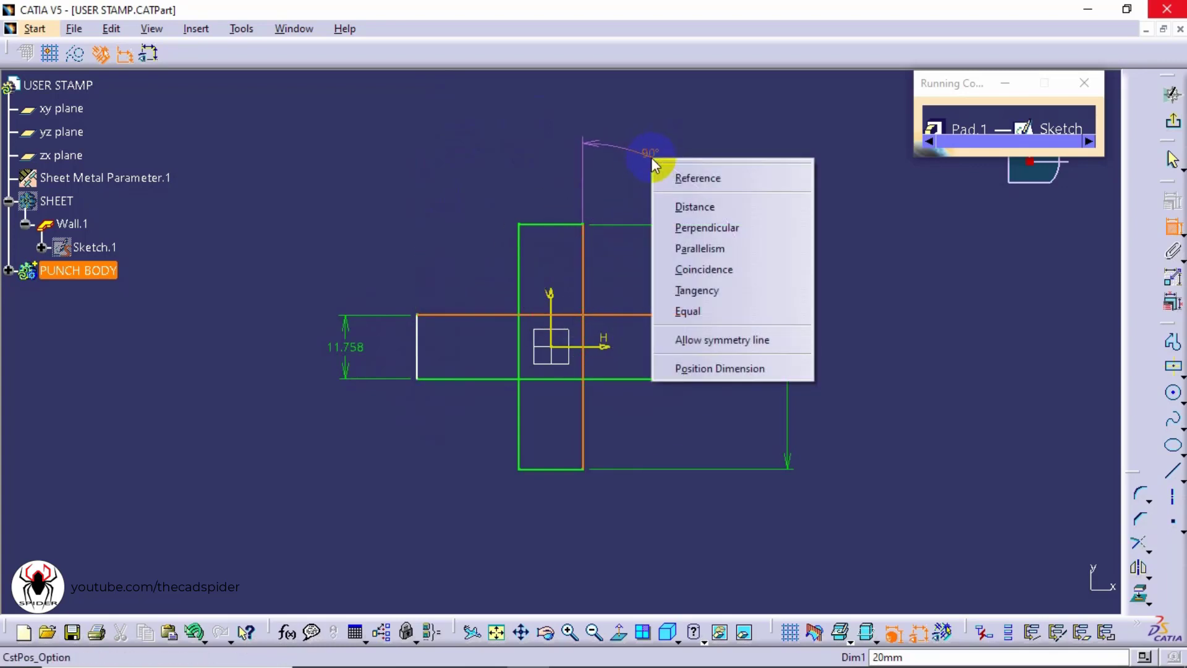
pyautogui.click(698, 314)
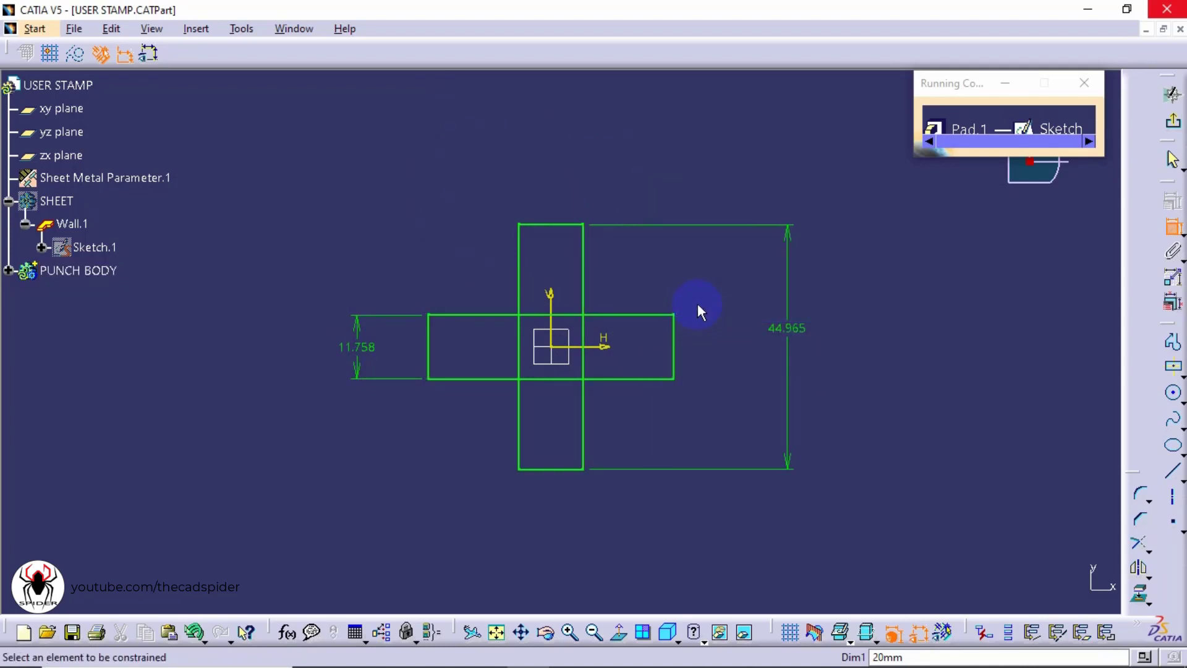
# Set the horizontal rectangle's height dimension to 10 mm
pyautogui.doubleClick(367, 349)
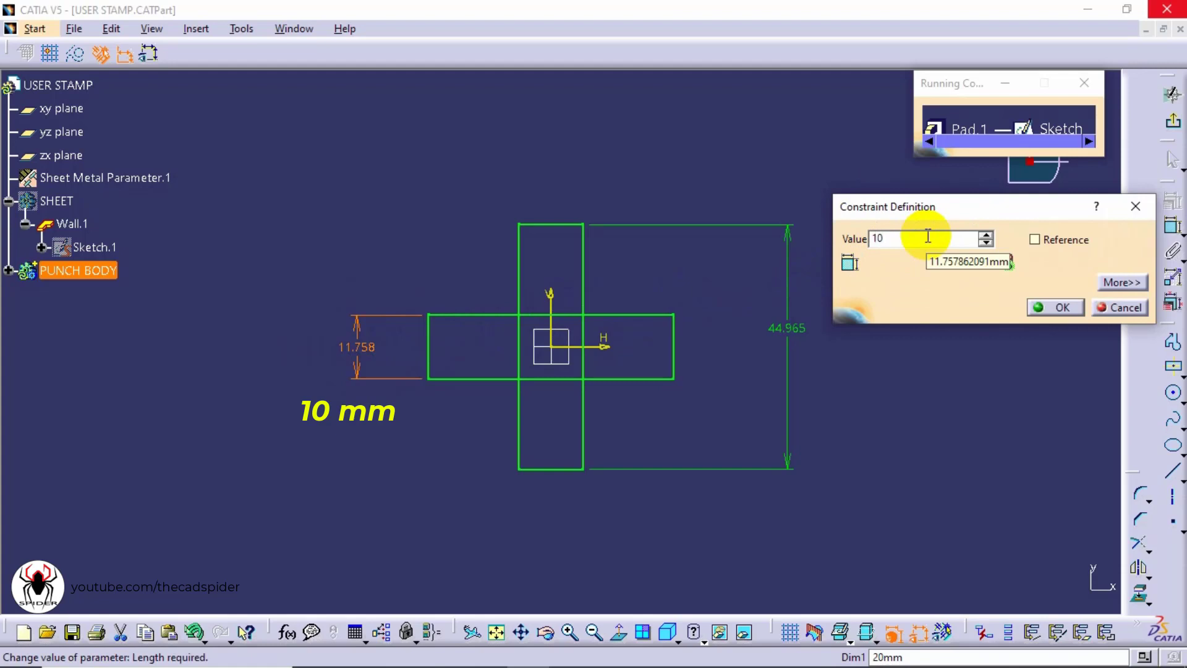
pyautogui.press('Return')
pyautogui.click(926, 234)
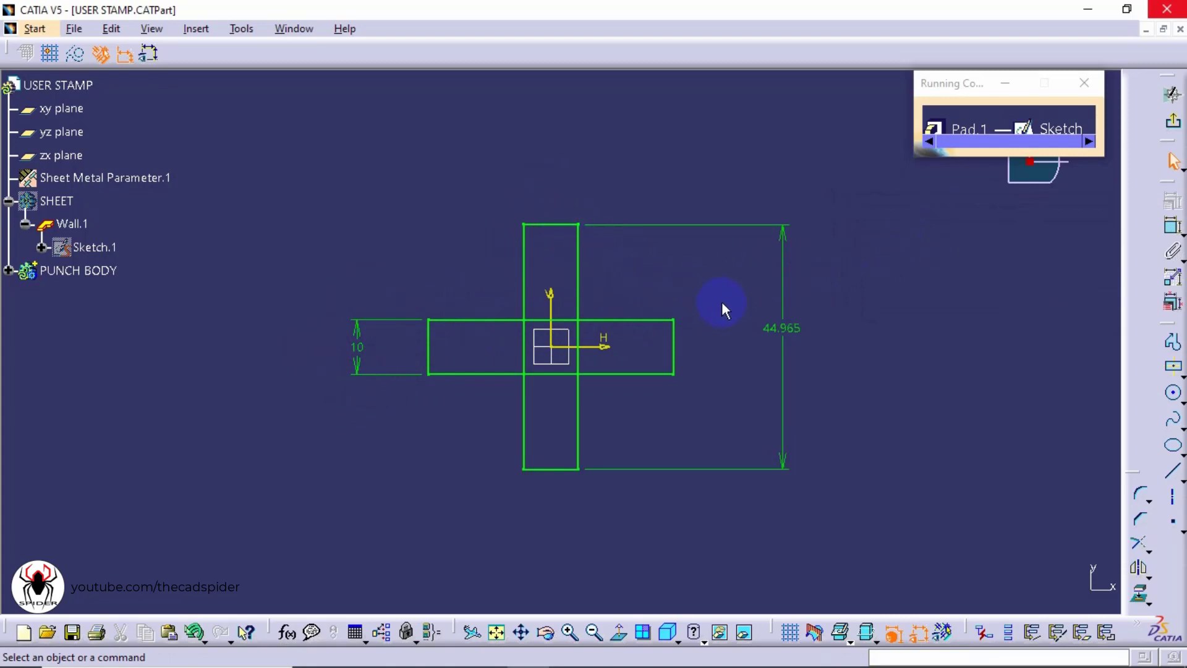
# Set the vertical rectangle's height dimension to 75 mm
pyautogui.click(782, 329)
pyautogui.doubleClick(790, 336)
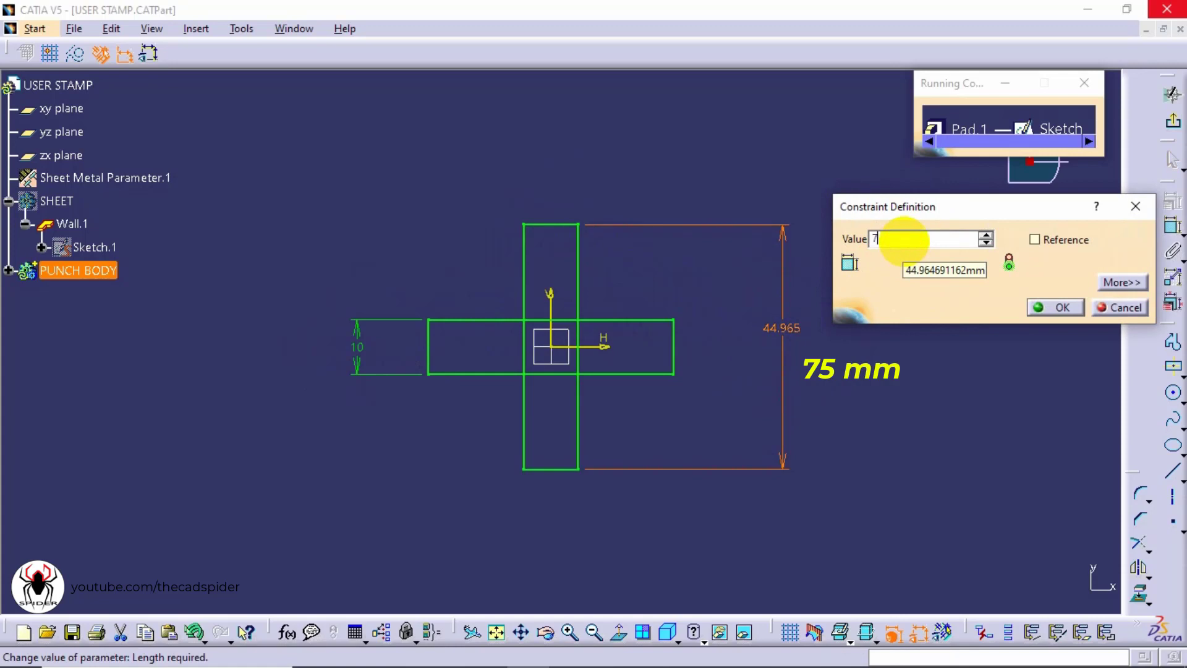
pyautogui.write('75')
pyautogui.press('Return')
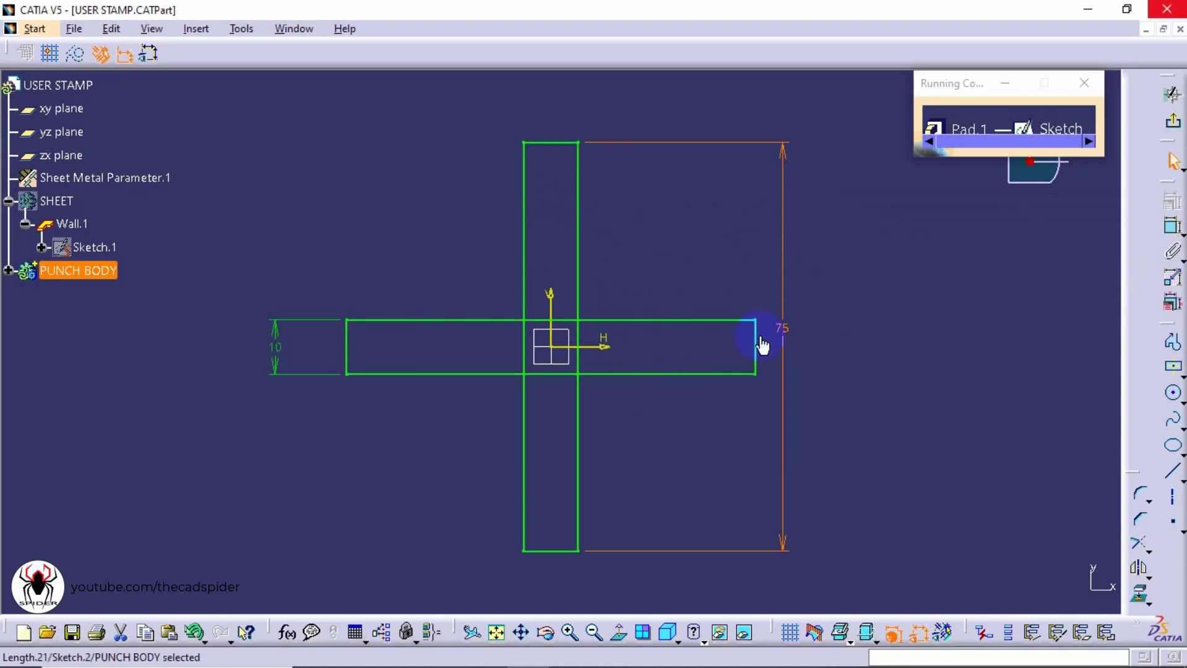
# Quick Trim the inner overlapping lines so the two rectangles form a single cross outline, converting the length constraint to a distance
pyautogui.click(1144, 547)
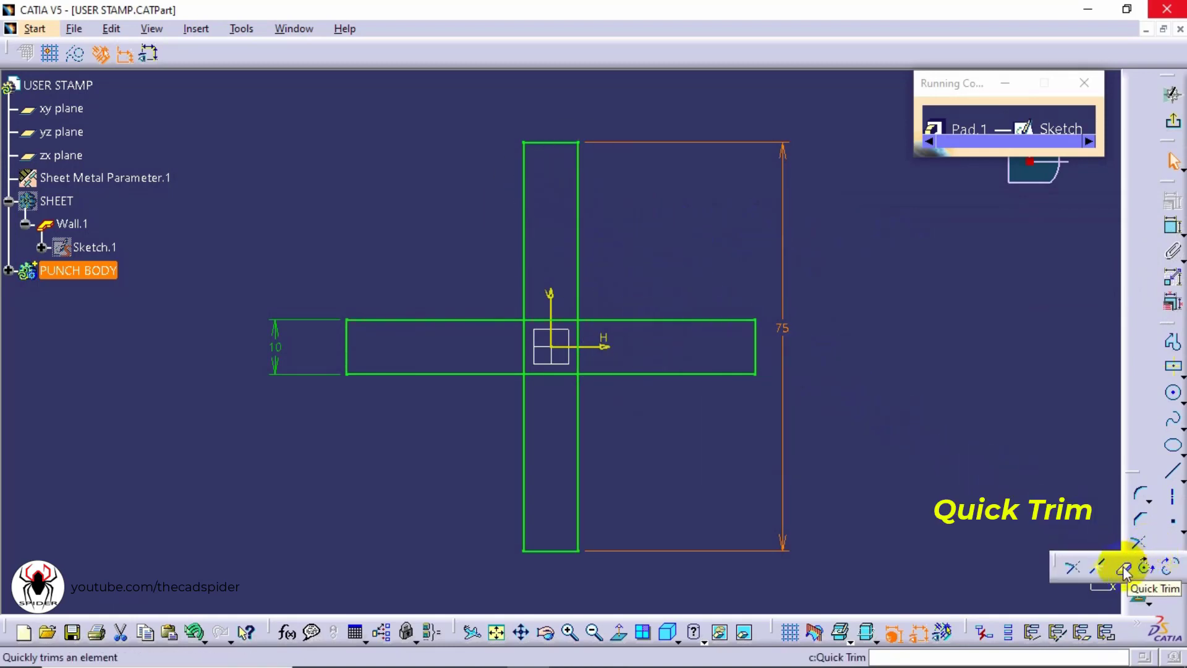
pyautogui.click(1124, 569)
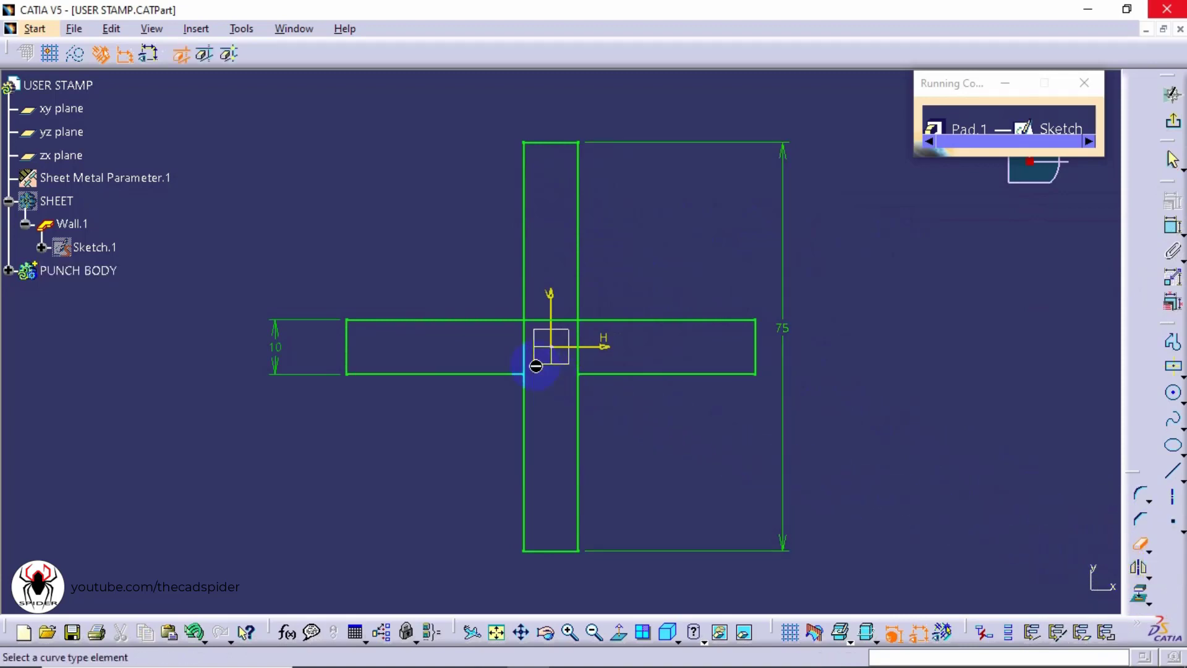
pyautogui.click(547, 320)
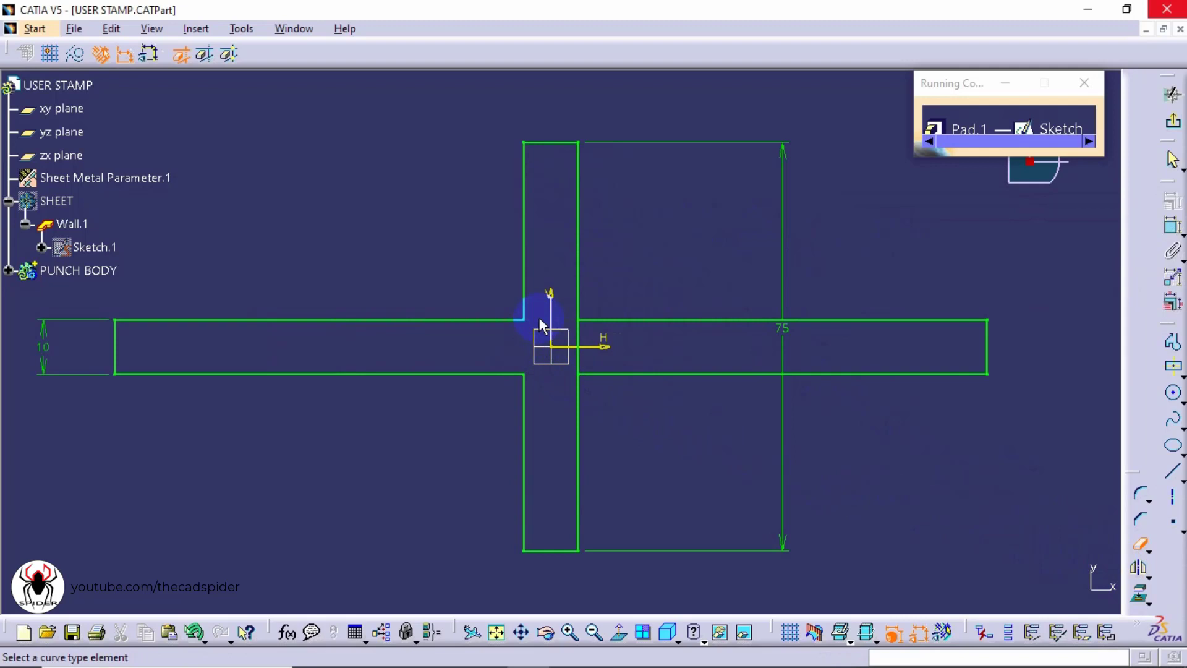
pyautogui.click(585, 340)
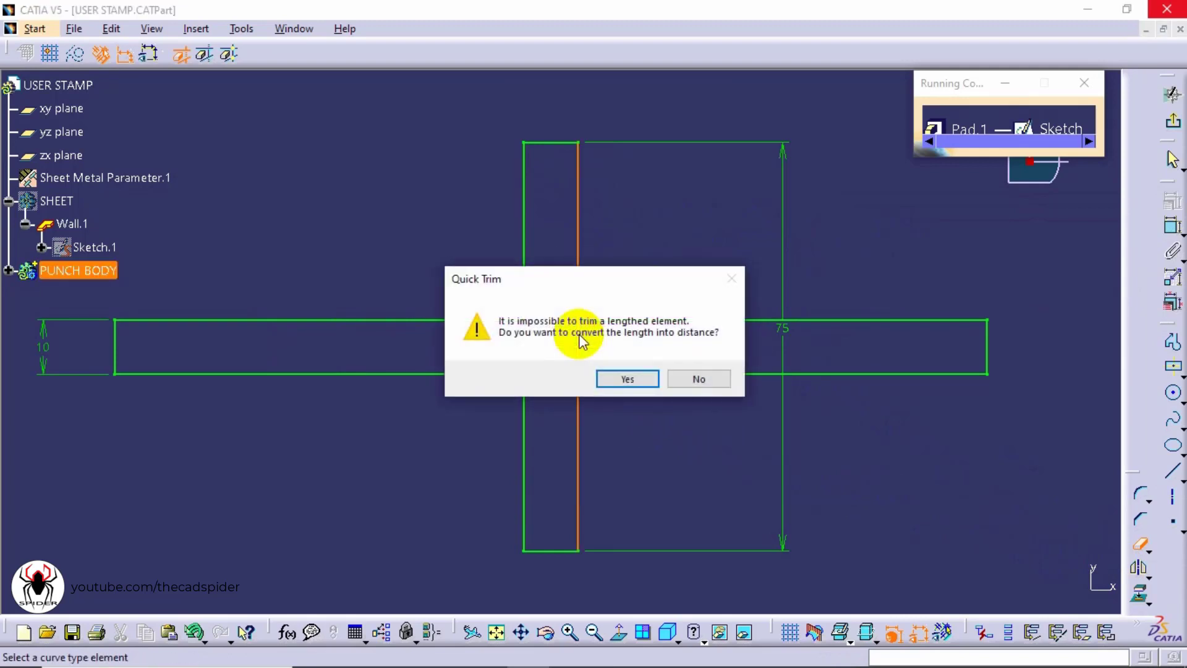
pyautogui.click(628, 380)
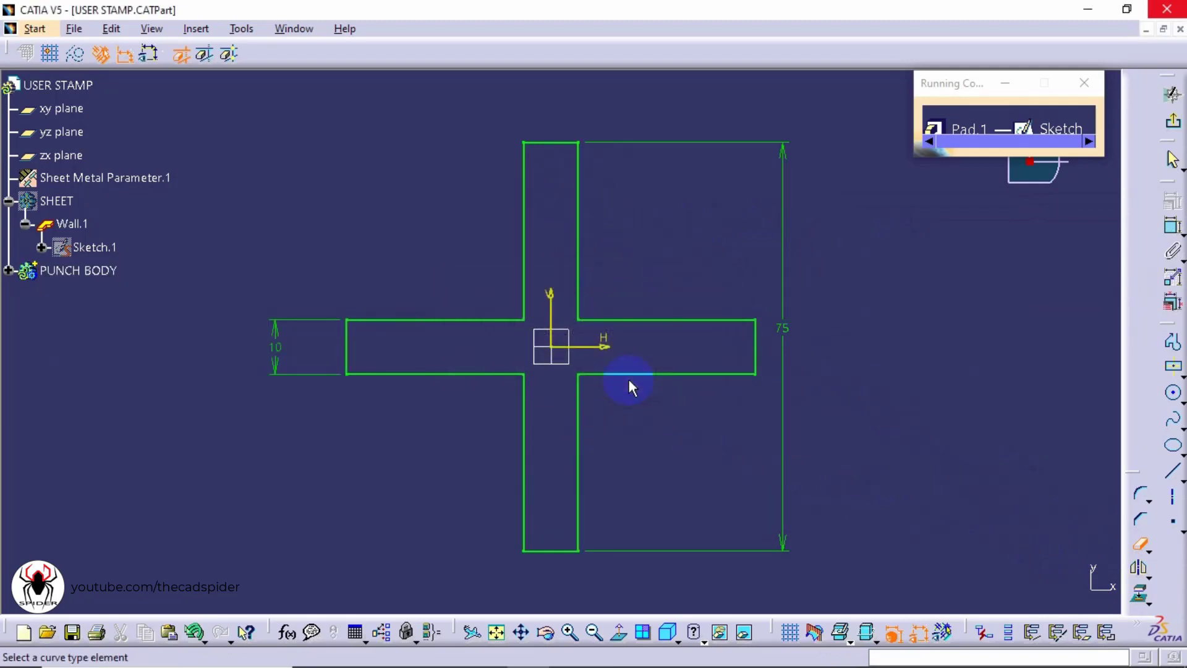
pyautogui.press('Escape')
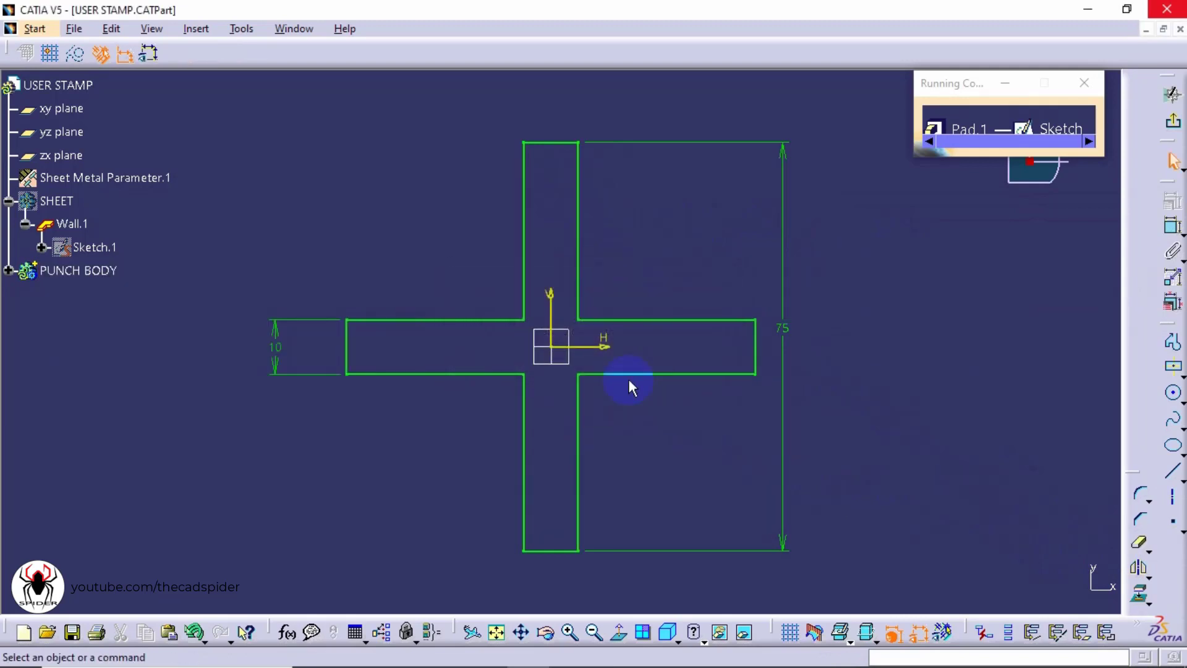
# Show the SHEET body again and exit the sketch
pyautogui.rightClick(69, 206)
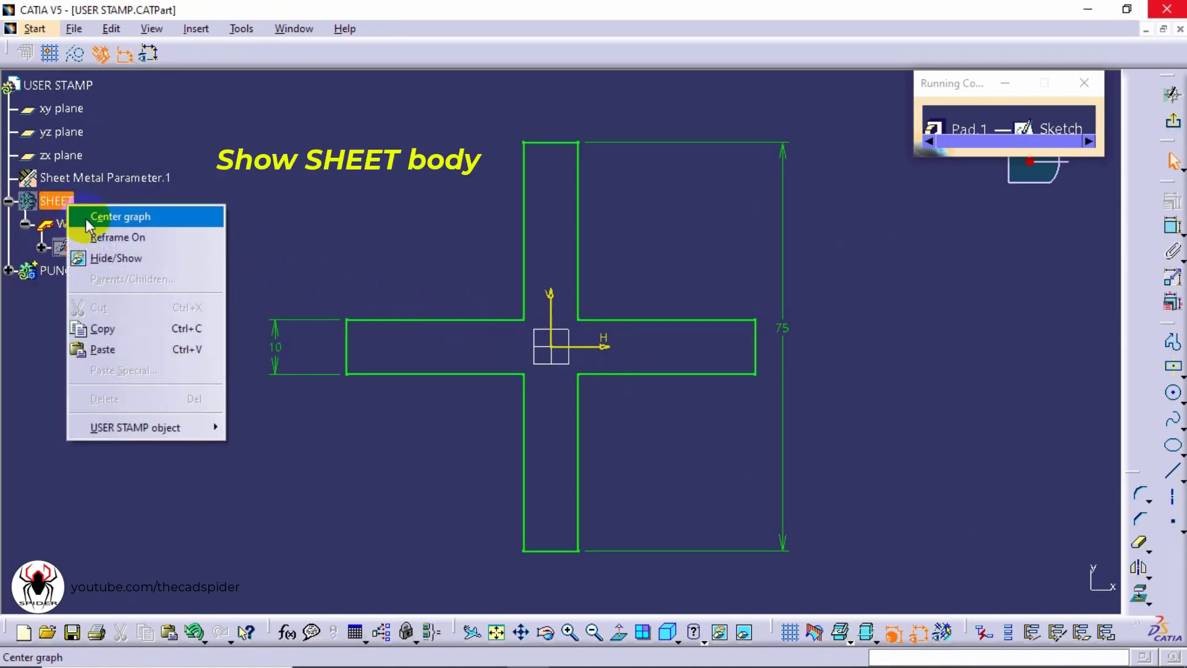
pyautogui.click(132, 264)
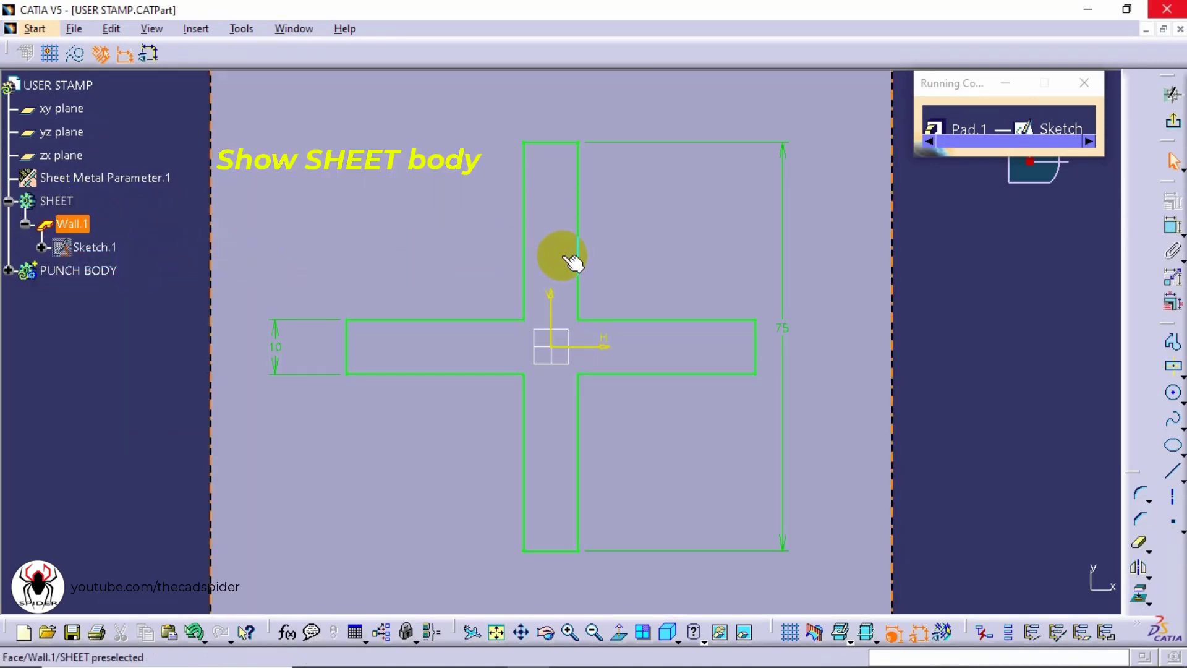
pyautogui.moveTo(570, 257); pyautogui.dragTo(665, 353, button='middle')
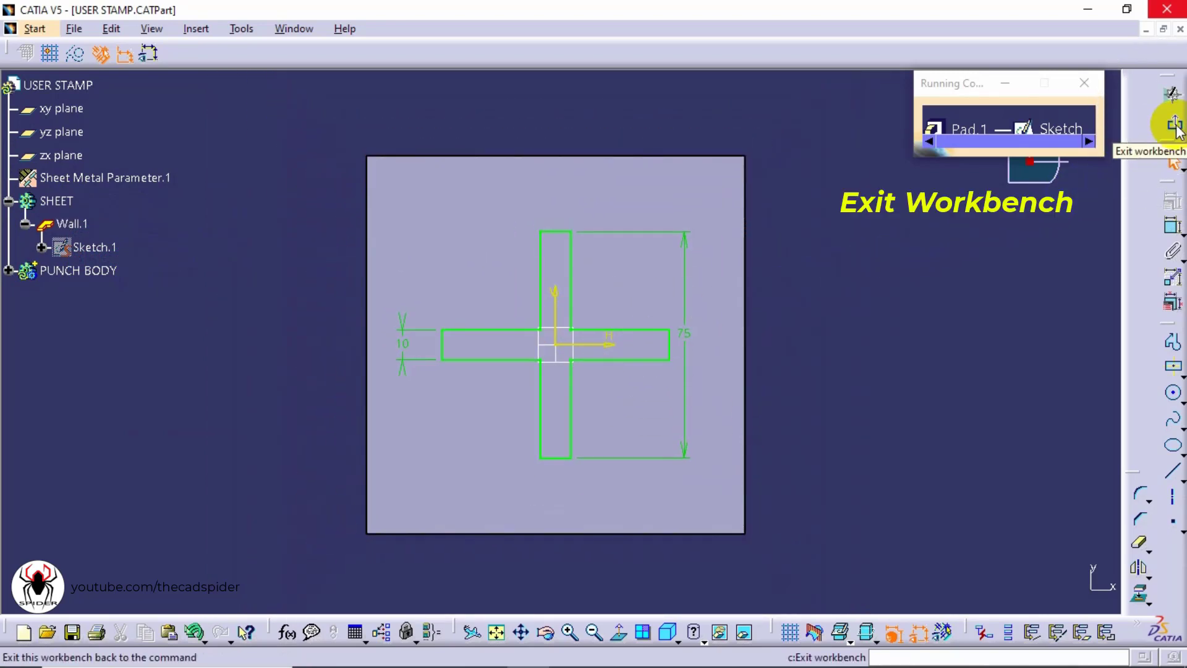
pyautogui.click(1175, 126)
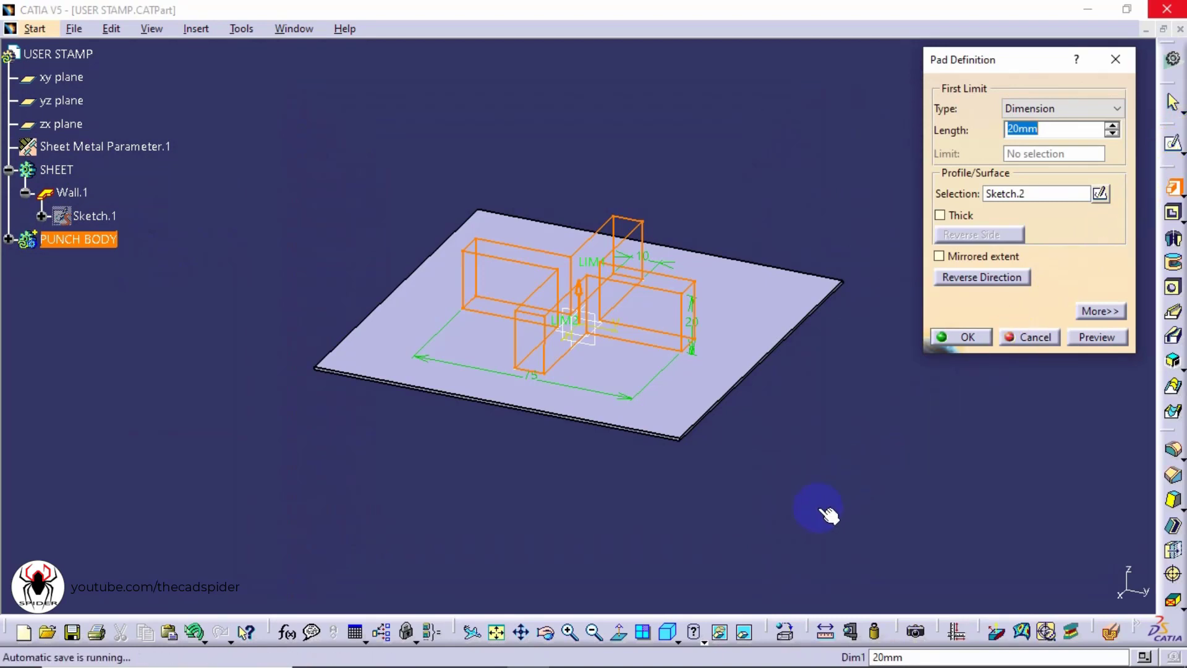
# Create the pad 20 mm long with its direction reversed so it extends below the wall
pyautogui.moveTo(669, 632); pyautogui.dragTo(692, 508)
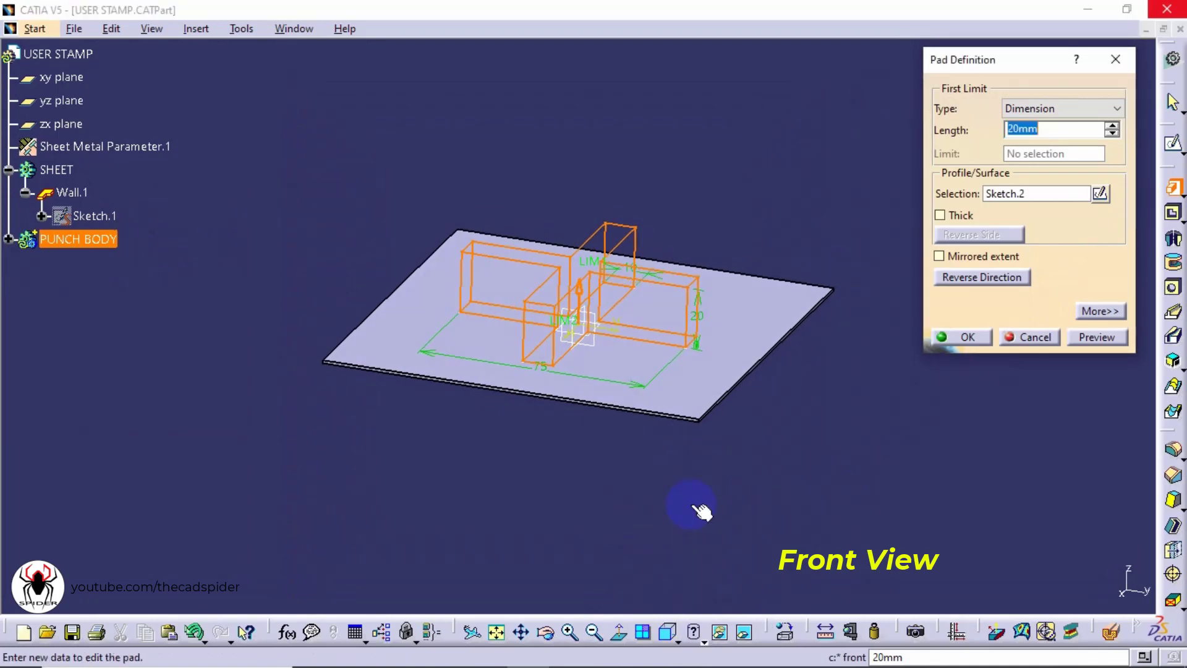
pyautogui.keyDown('ctrl'); pyautogui.moveTo(649, 423); pyautogui.dragTo(669, 321, button='middle'); pyautogui.keyUp('ctrl')
pyautogui.moveTo(696, 356); pyautogui.dragTo(643, 406, button='middle')
pyautogui.doubleClick(1014, 128)
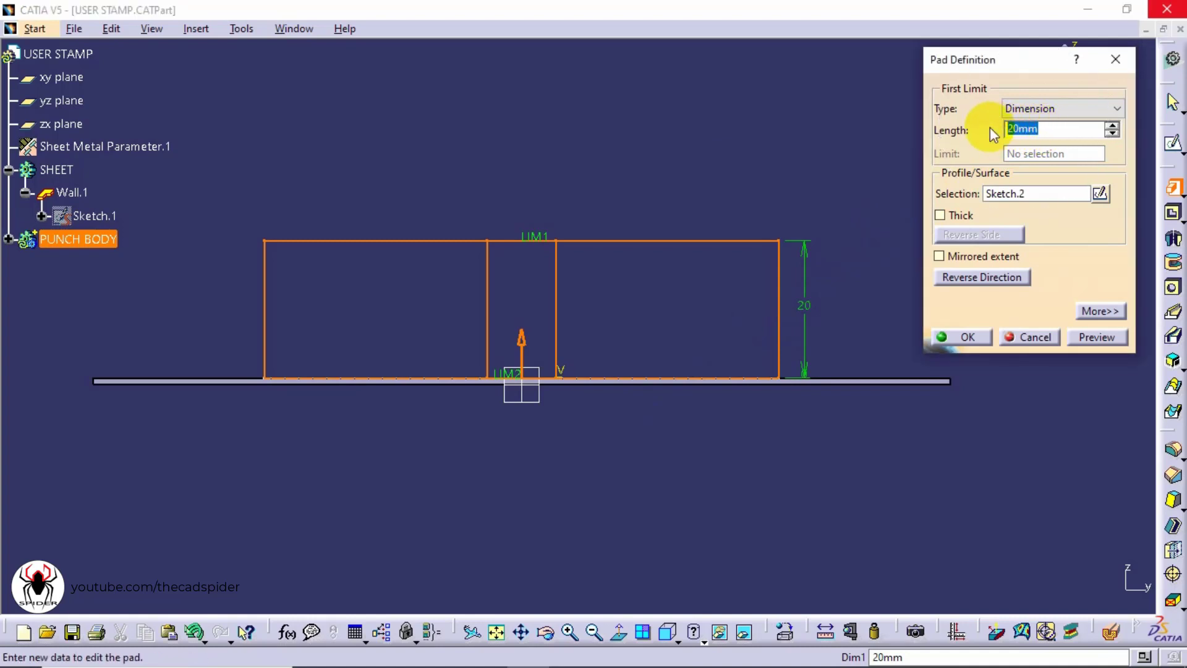
pyautogui.click(972, 279)
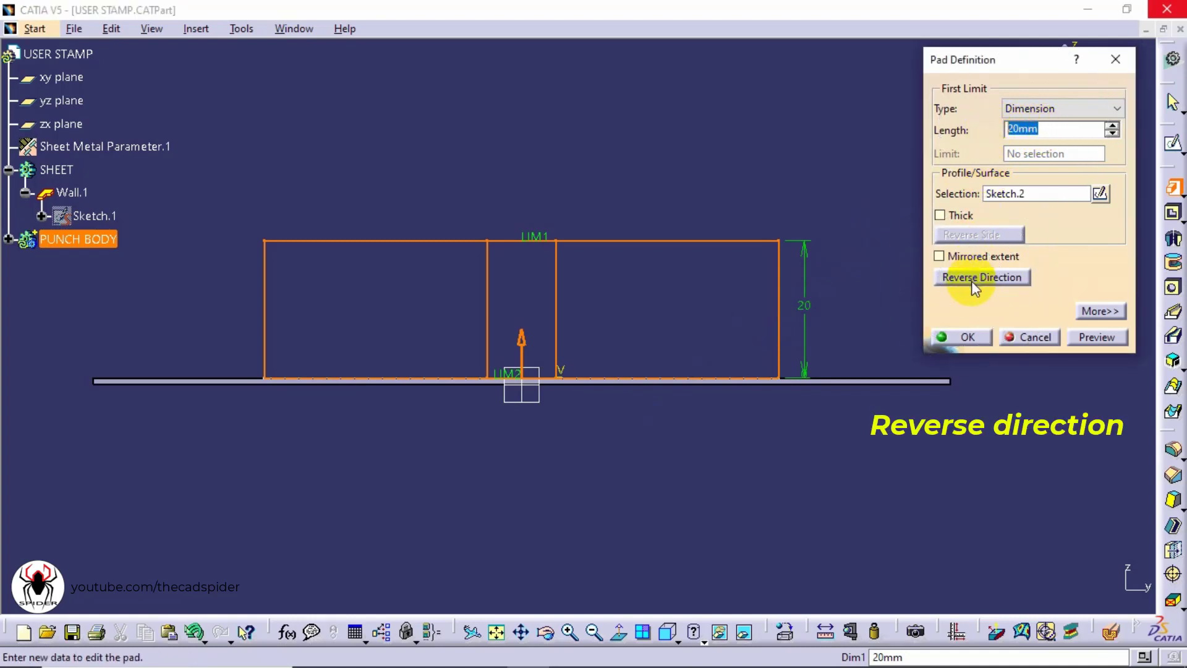
pyautogui.click(968, 337)
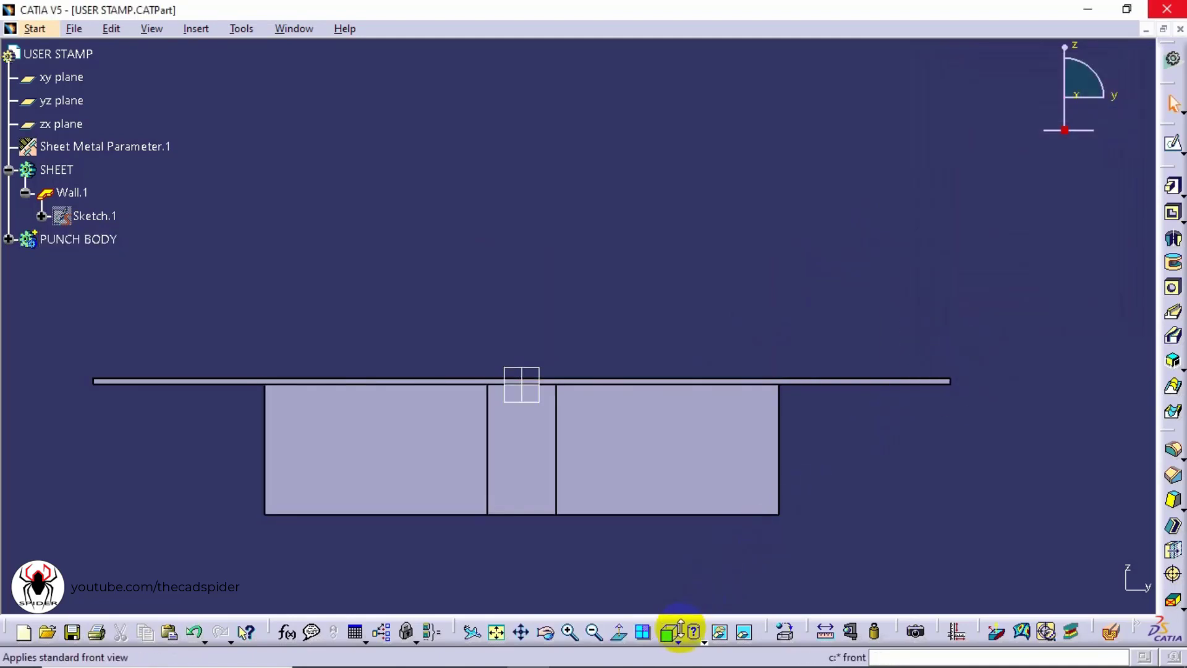
# Switch to the isometric view and expand the PUNCH BODY branch of the tree
pyautogui.click(679, 641)
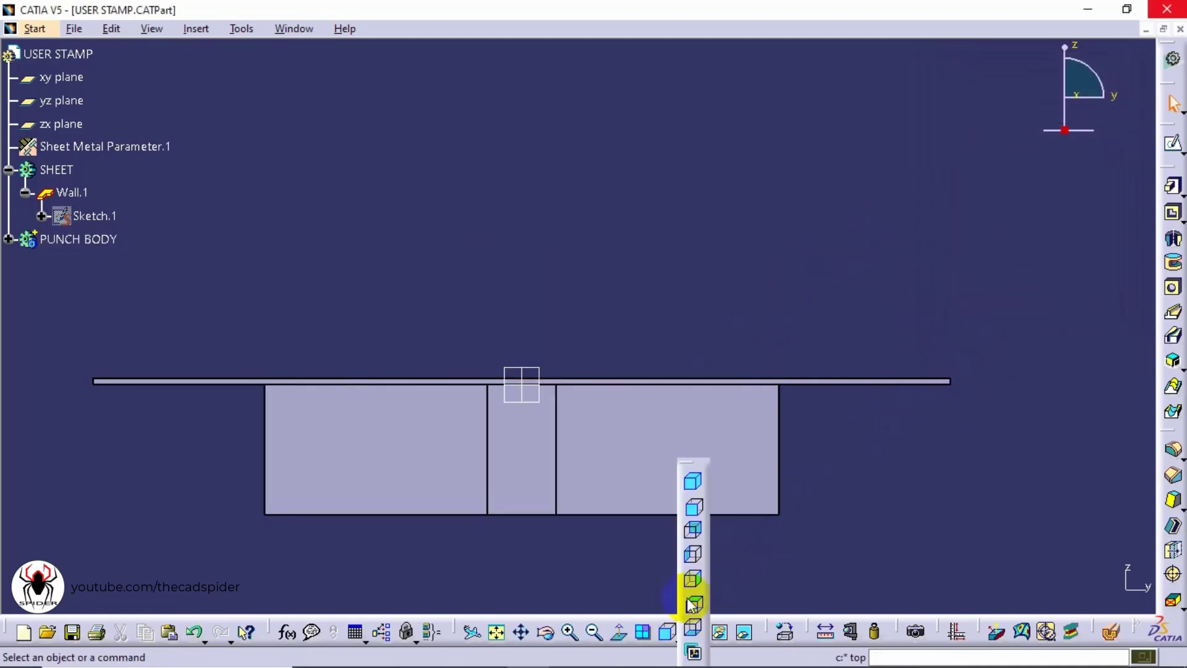
pyautogui.click(693, 485)
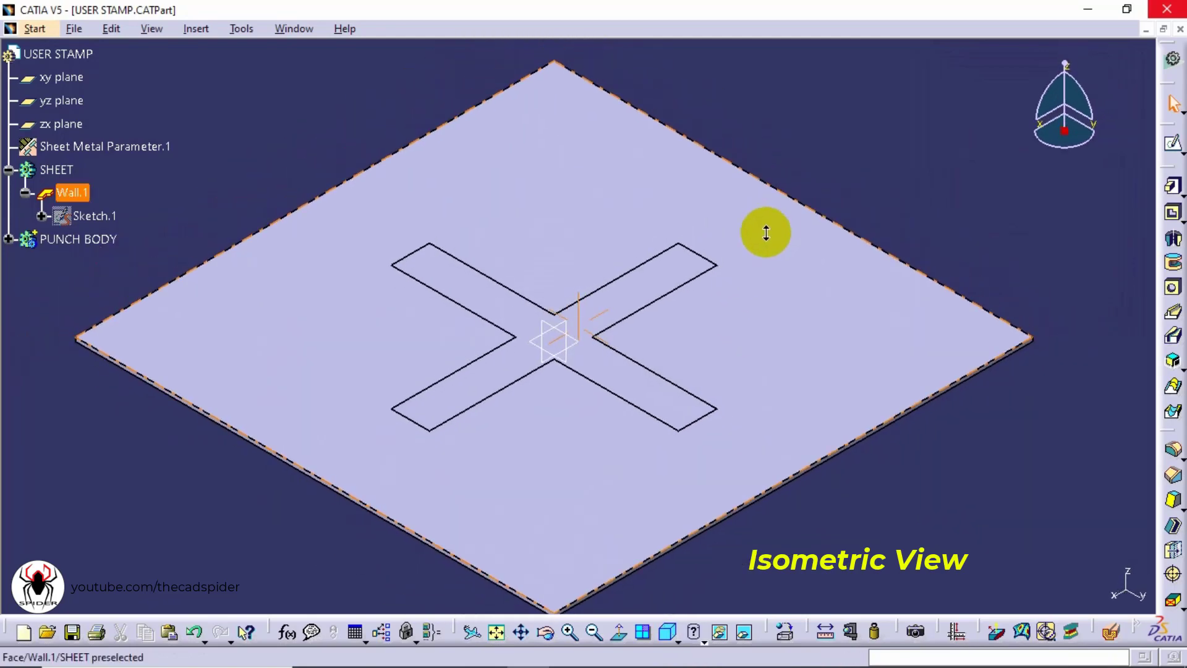
pyautogui.moveTo(745, 280); pyautogui.dragTo(750, 332, button='middle')
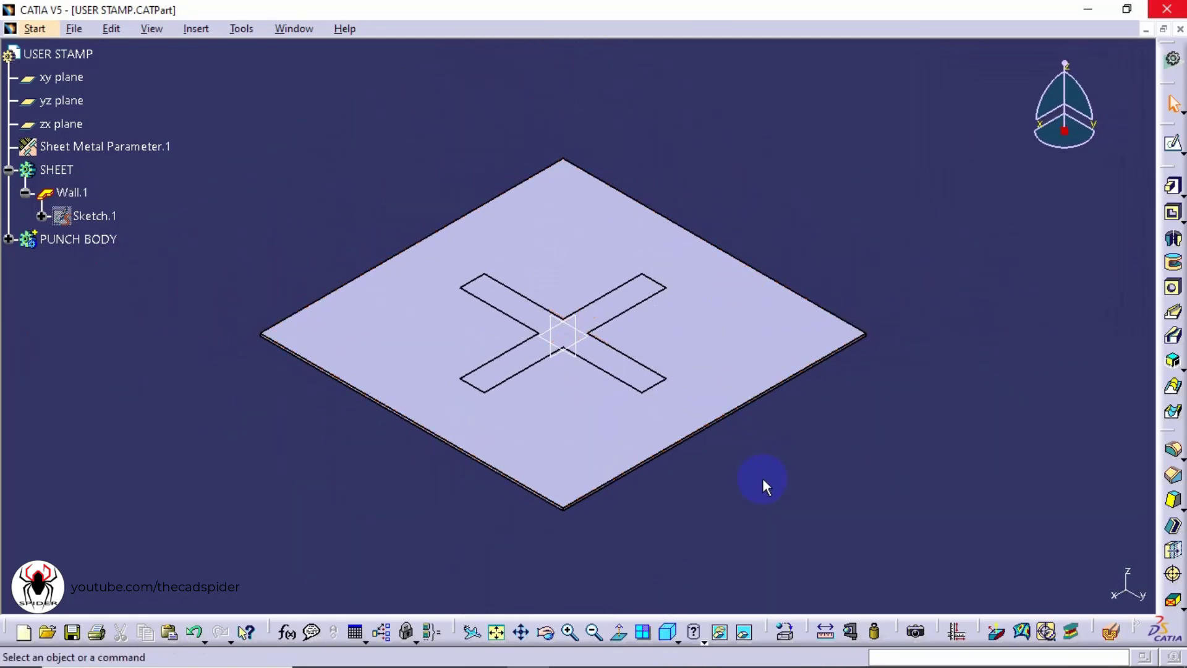
pyautogui.click(8, 240)
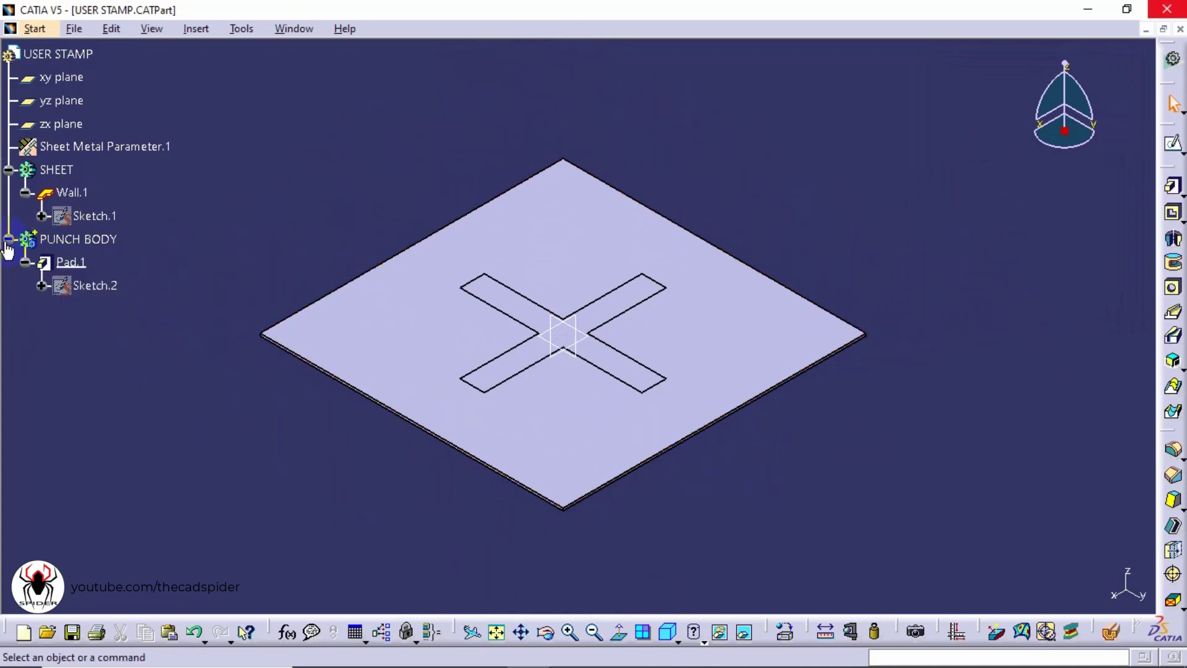
# Set the PUNCH BODY's fill colour to yellow through its graphic properties
pyautogui.rightClick(84, 247)
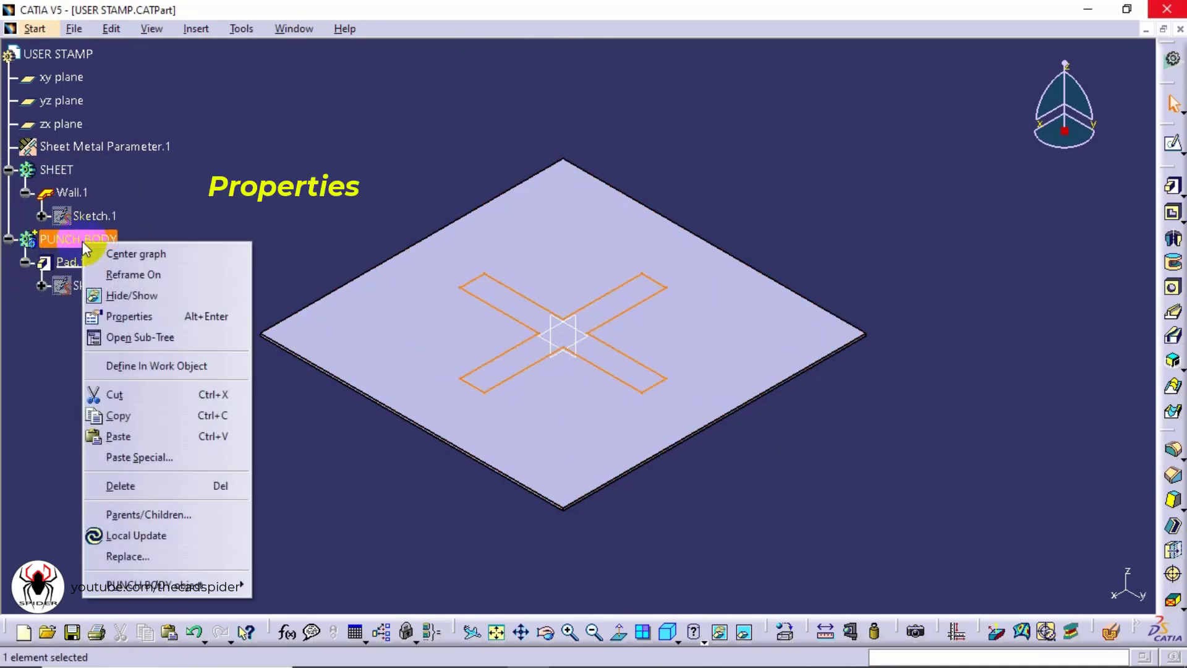
pyautogui.click(136, 317)
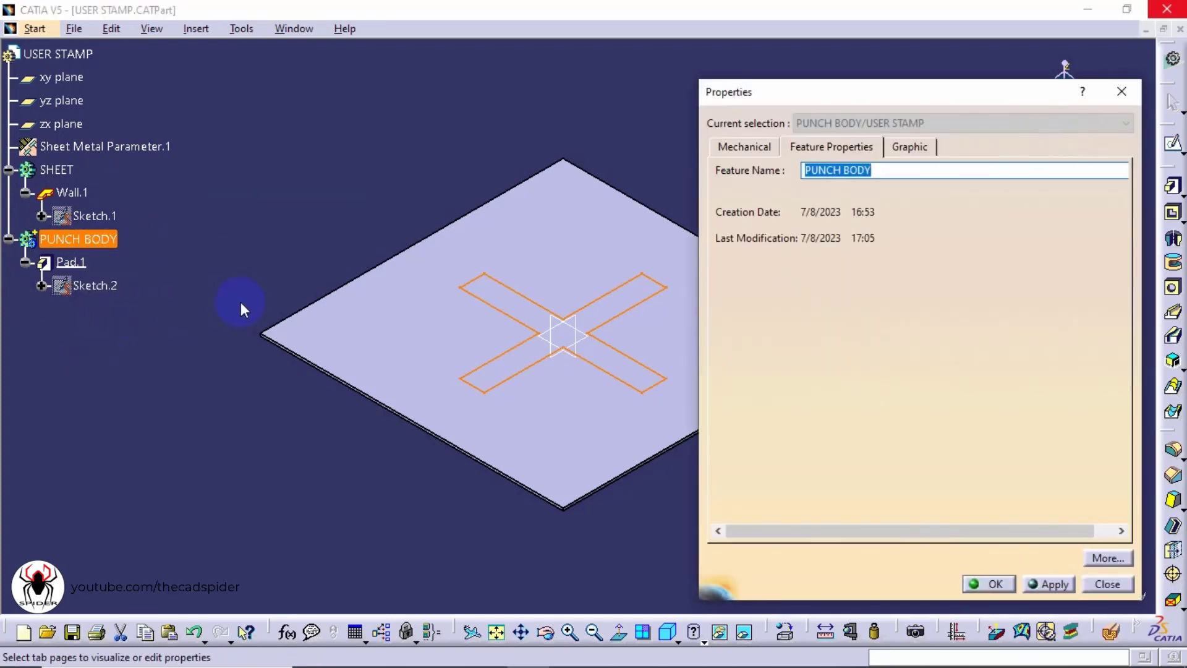
pyautogui.click(907, 149)
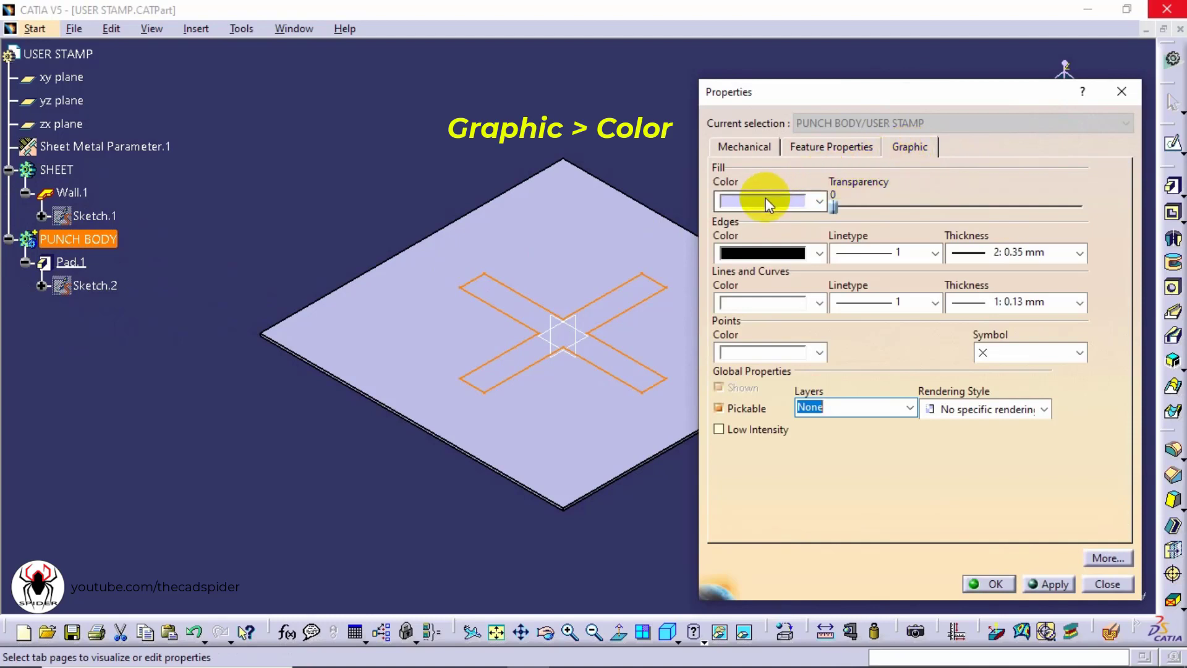
pyautogui.click(811, 201)
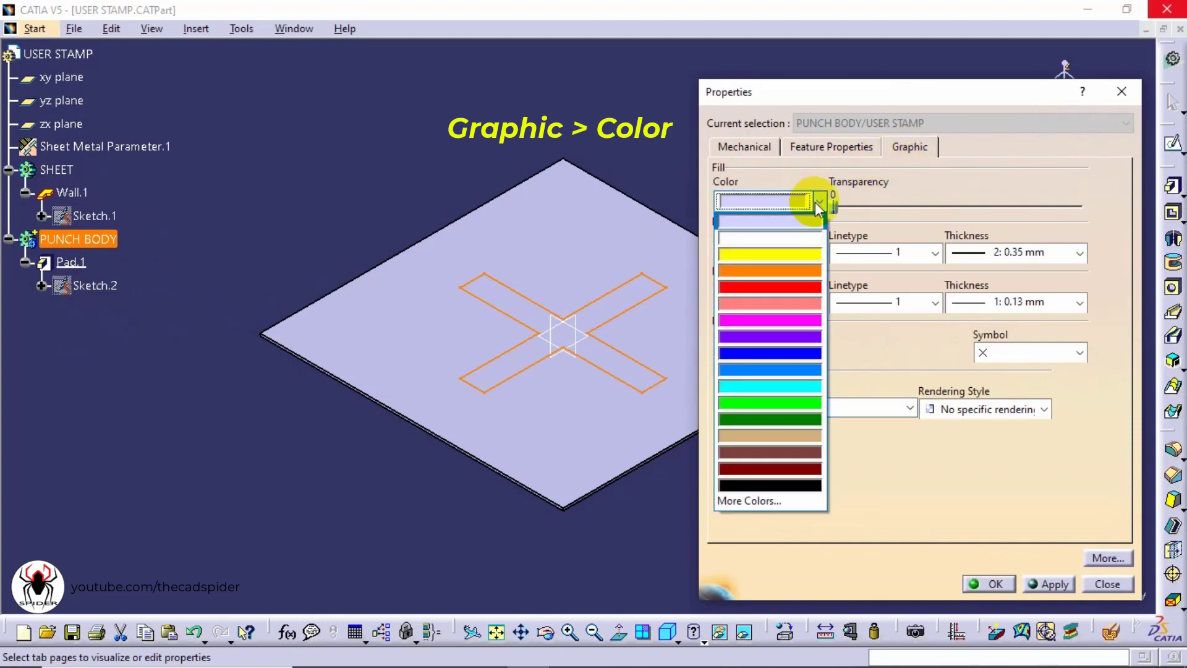
pyautogui.click(798, 253)
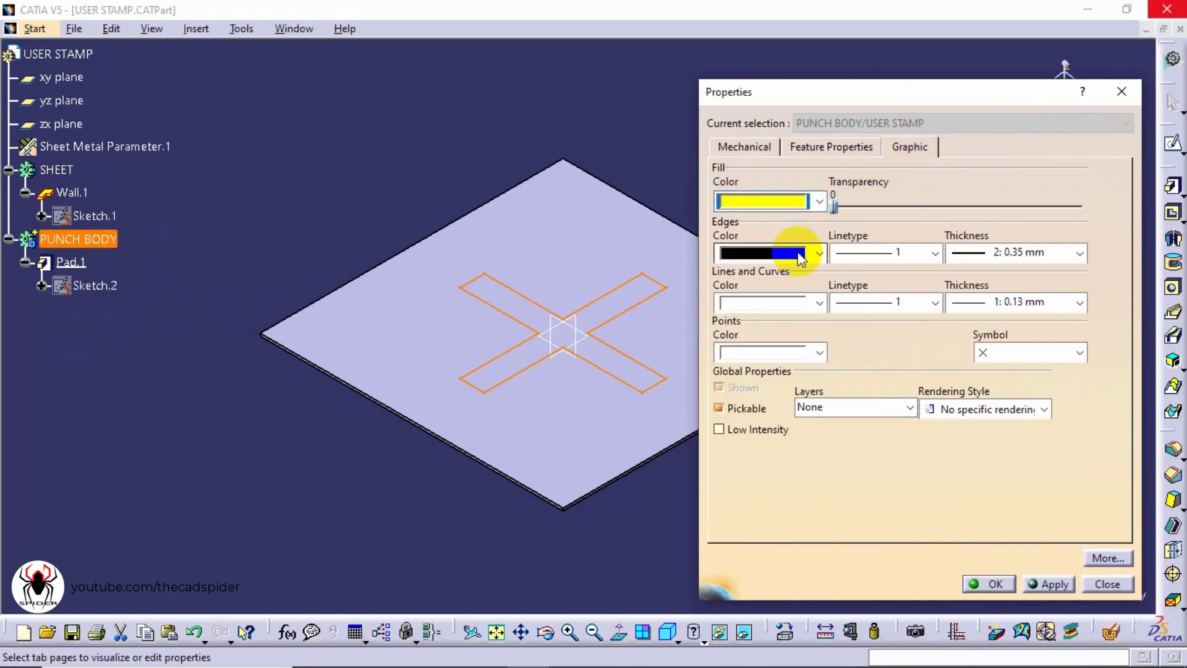
pyautogui.click(976, 584)
pyautogui.click(973, 580)
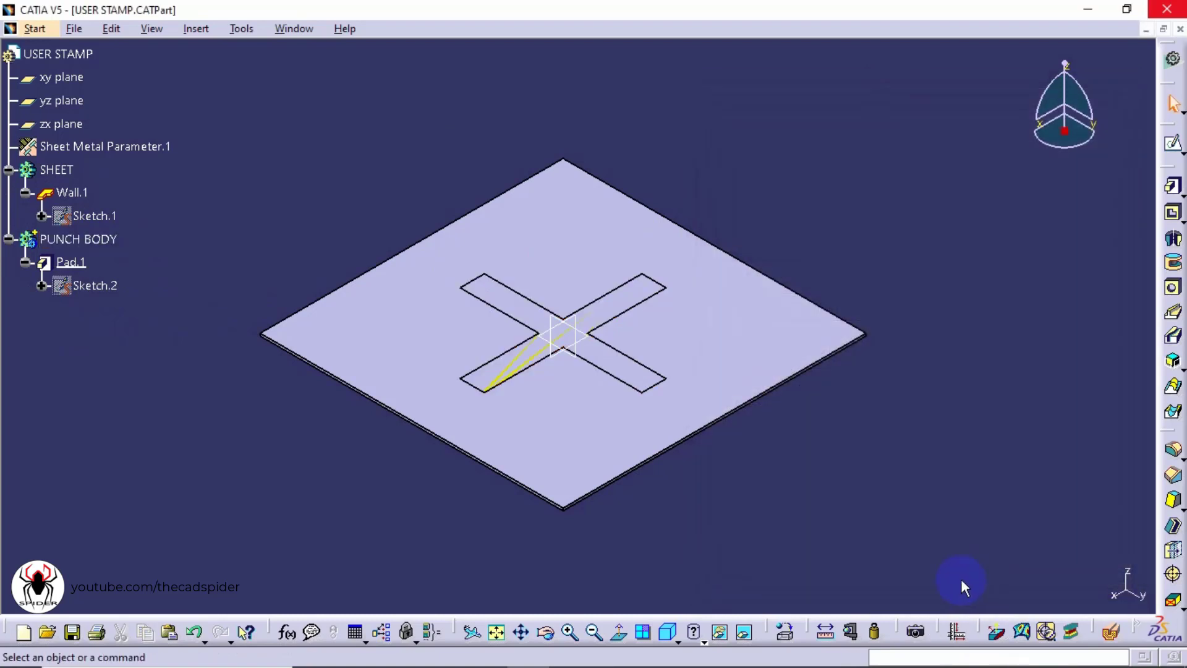
# Hide the SHEET body so only the cross-shaped punch pad is displayed
pyautogui.click(678, 641)
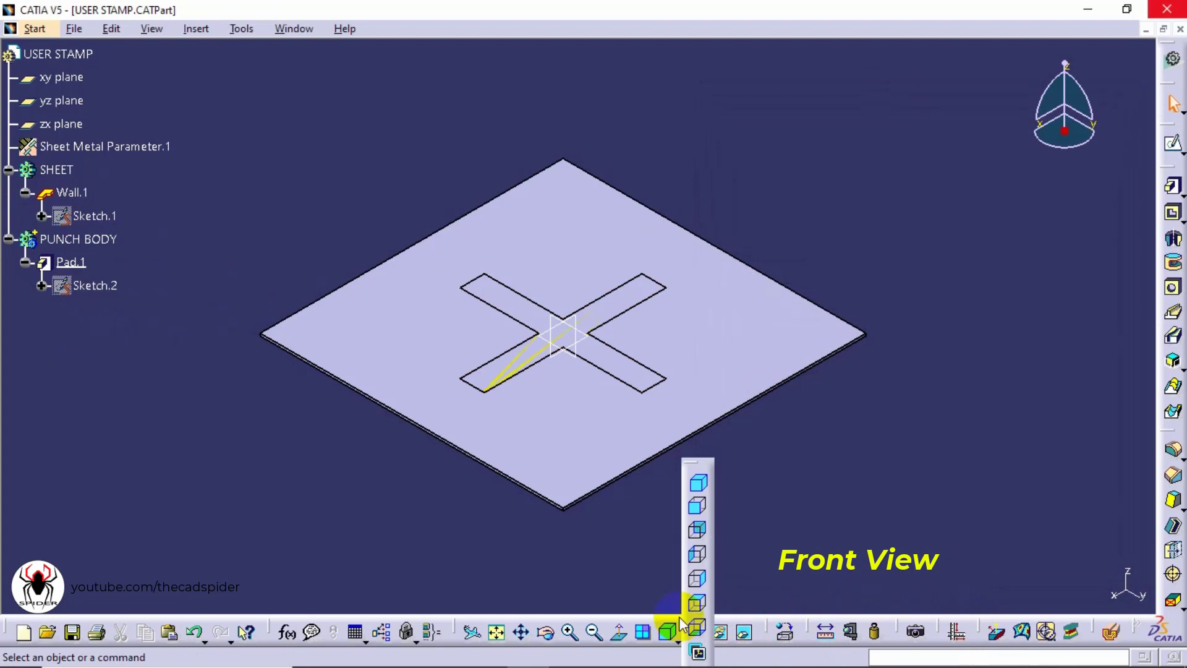
pyautogui.click(700, 508)
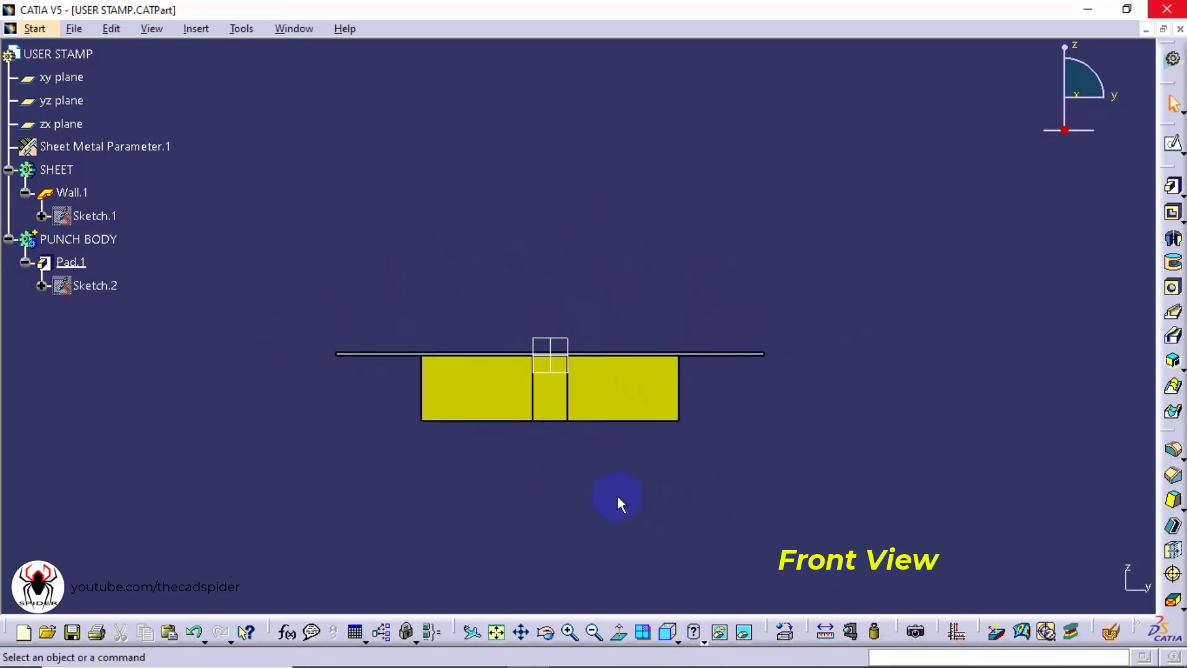
pyautogui.moveTo(618, 468); pyautogui.dragTo(529, 360, button='middle')
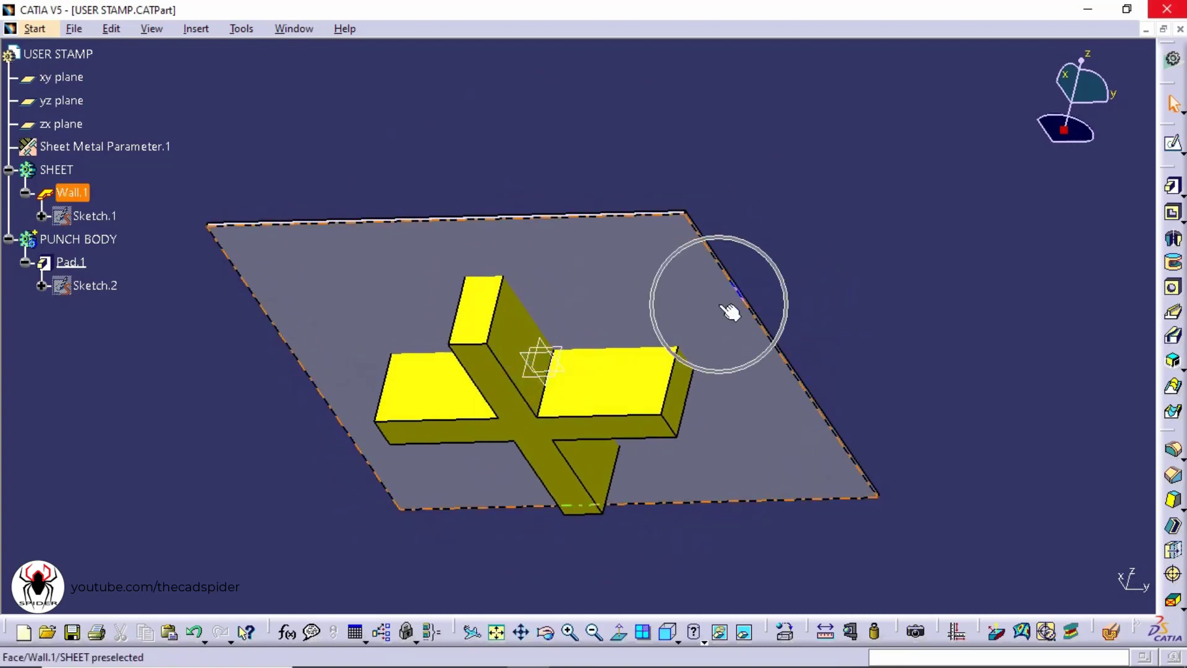
pyautogui.rightClick(62, 170)
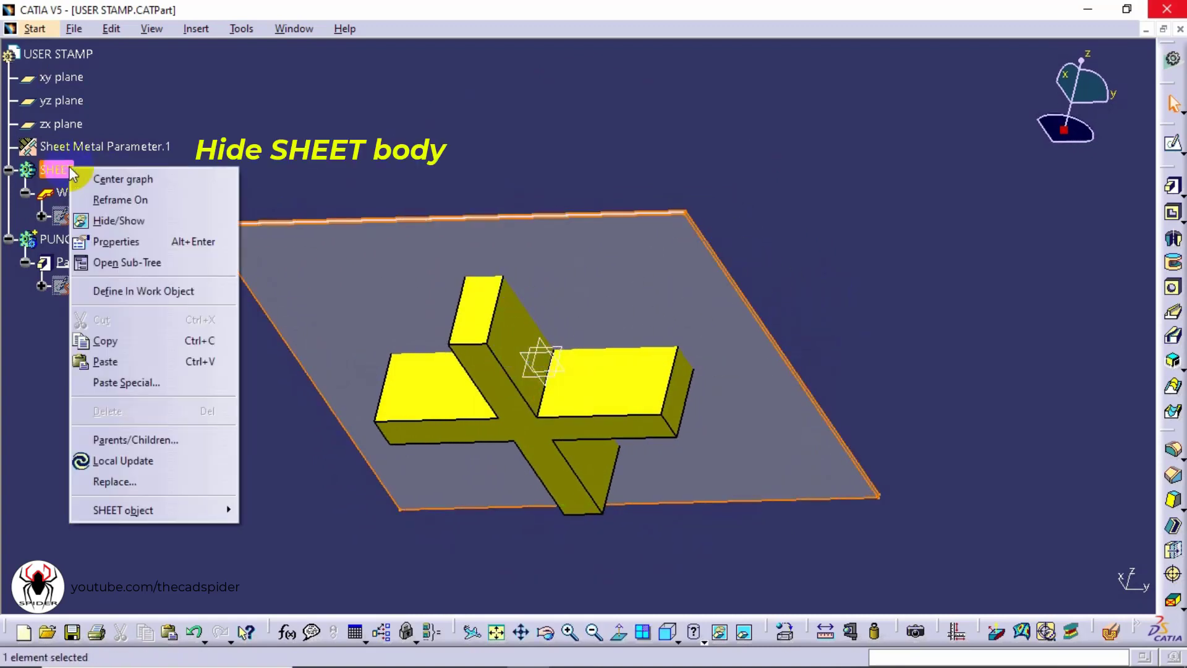
pyautogui.click(126, 218)
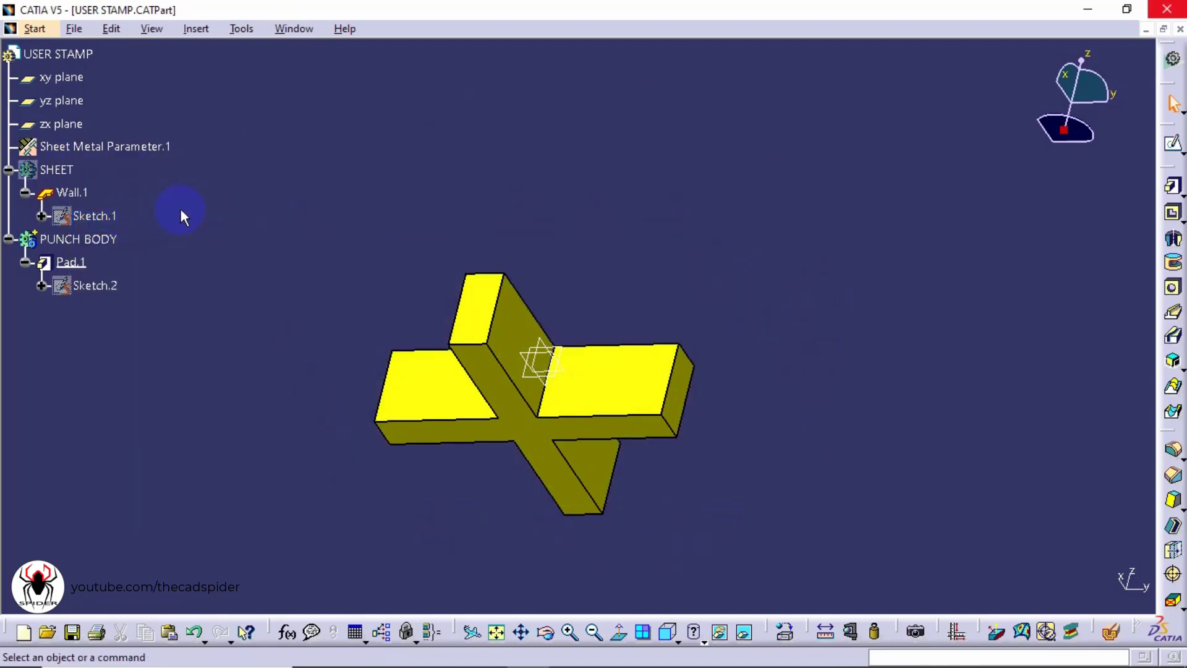
# Start a Draft Angle and pick the punch's top face as the neutral element
pyautogui.click(1175, 503)
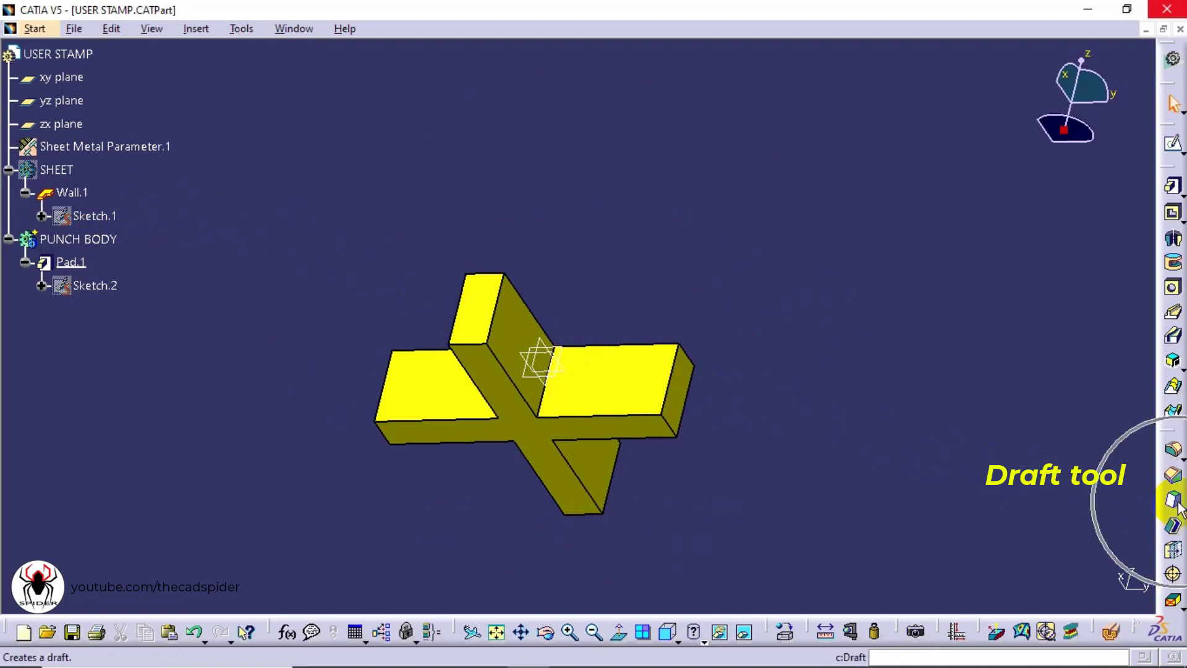
pyautogui.click(1180, 512)
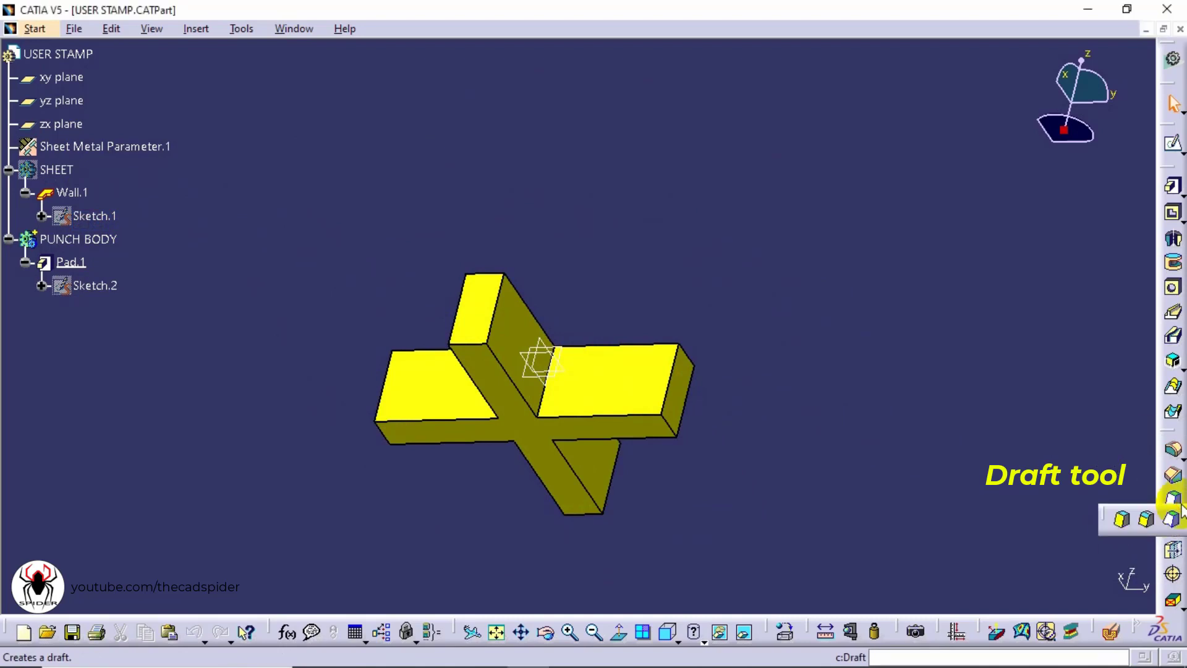
pyautogui.click(1124, 523)
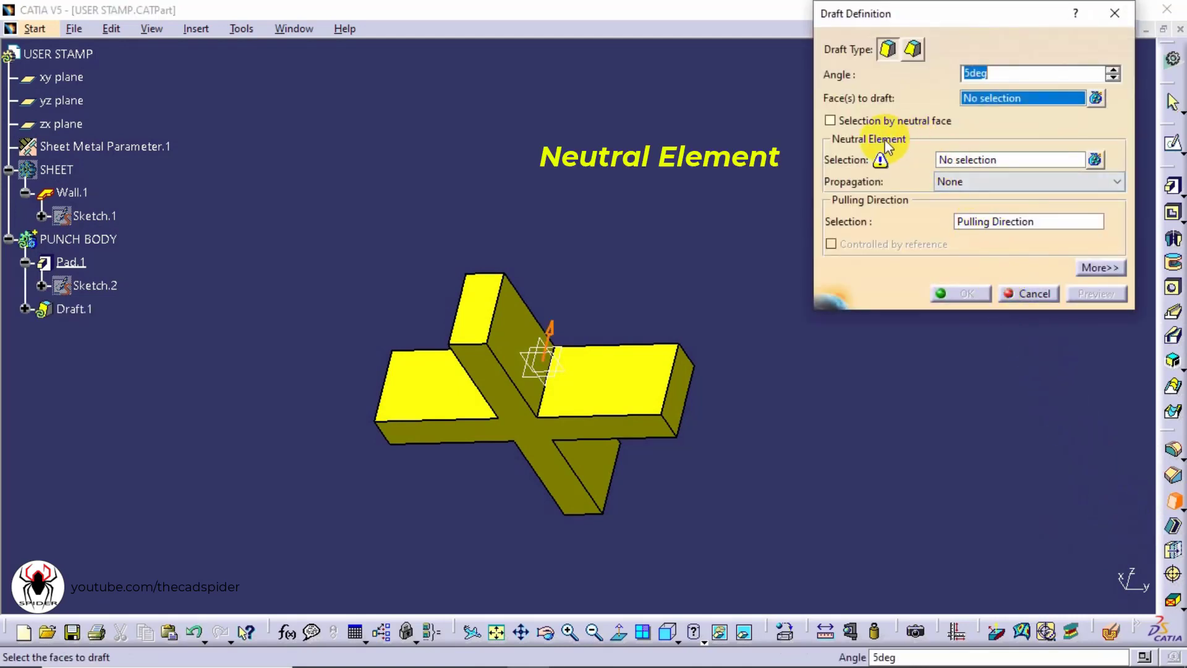
pyautogui.click(957, 162)
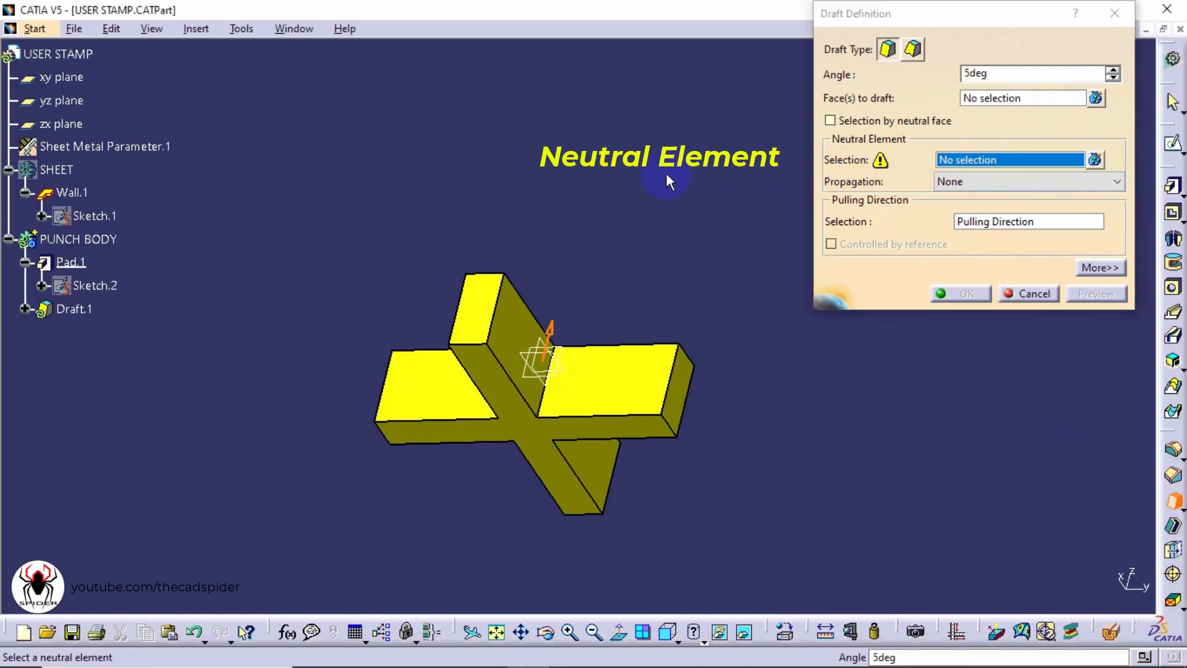
pyautogui.moveTo(680, 175); pyautogui.dragTo(565, 488, button='middle')
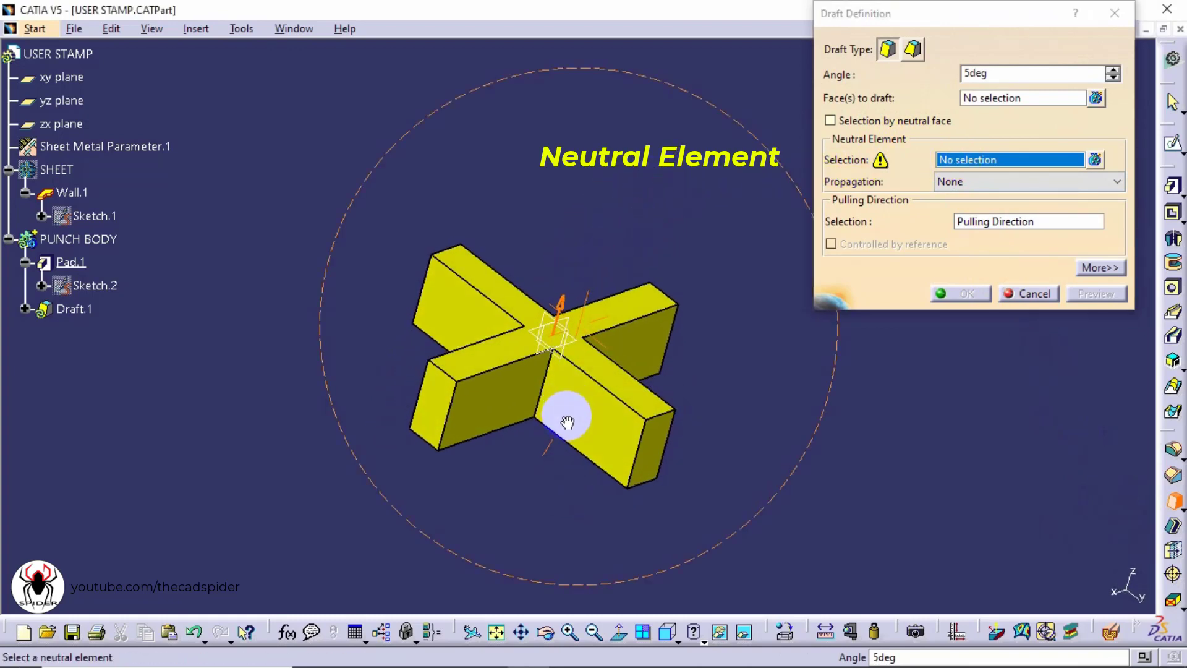
pyautogui.click(605, 372)
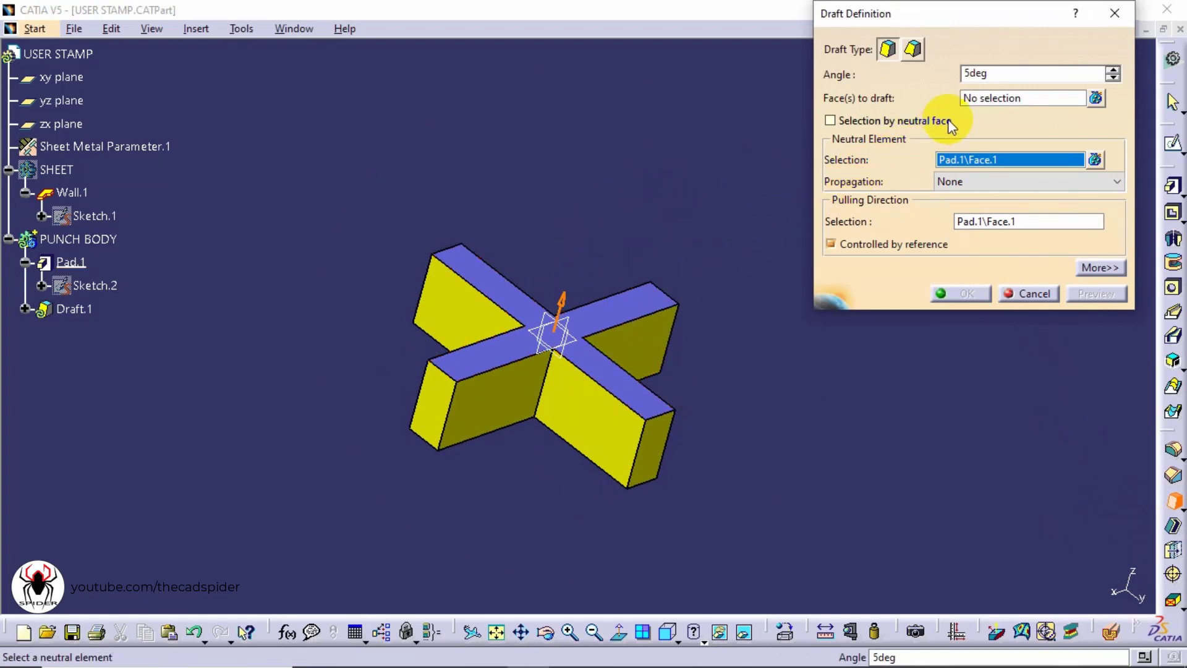
# Select the four end faces of the cross arms as faces to draft and preview the draft
pyautogui.click(982, 100)
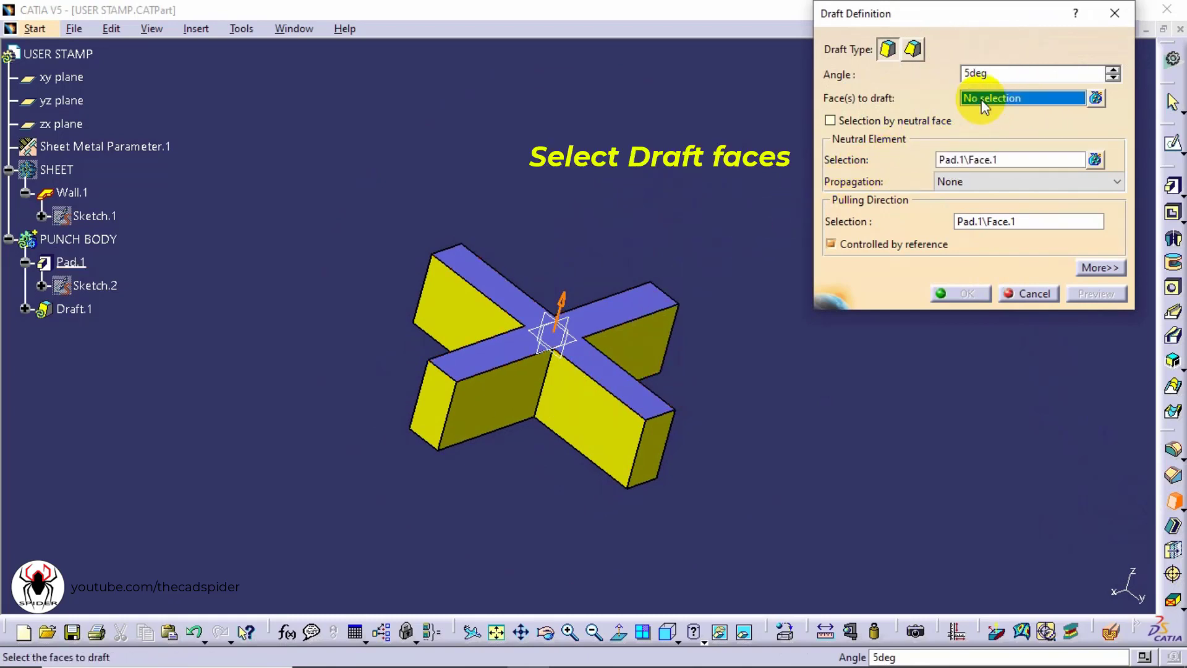
pyautogui.click(660, 455)
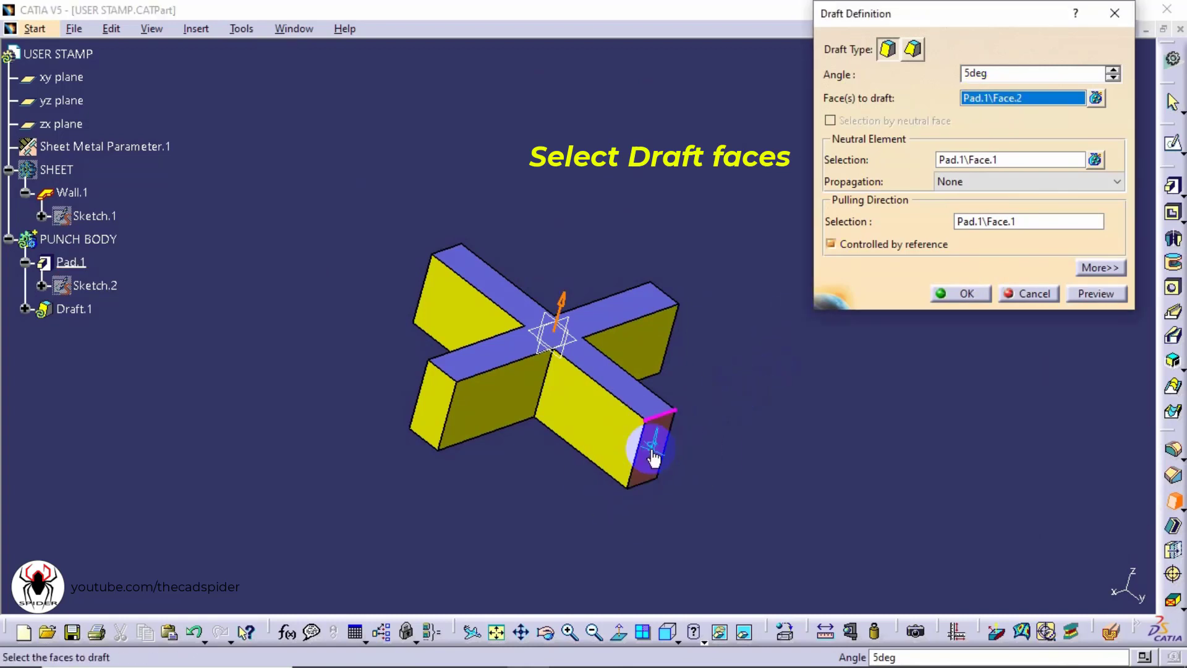
pyautogui.click(430, 413)
pyautogui.moveTo(501, 467); pyautogui.dragTo(832, 408, button='middle')
pyautogui.click(371, 384)
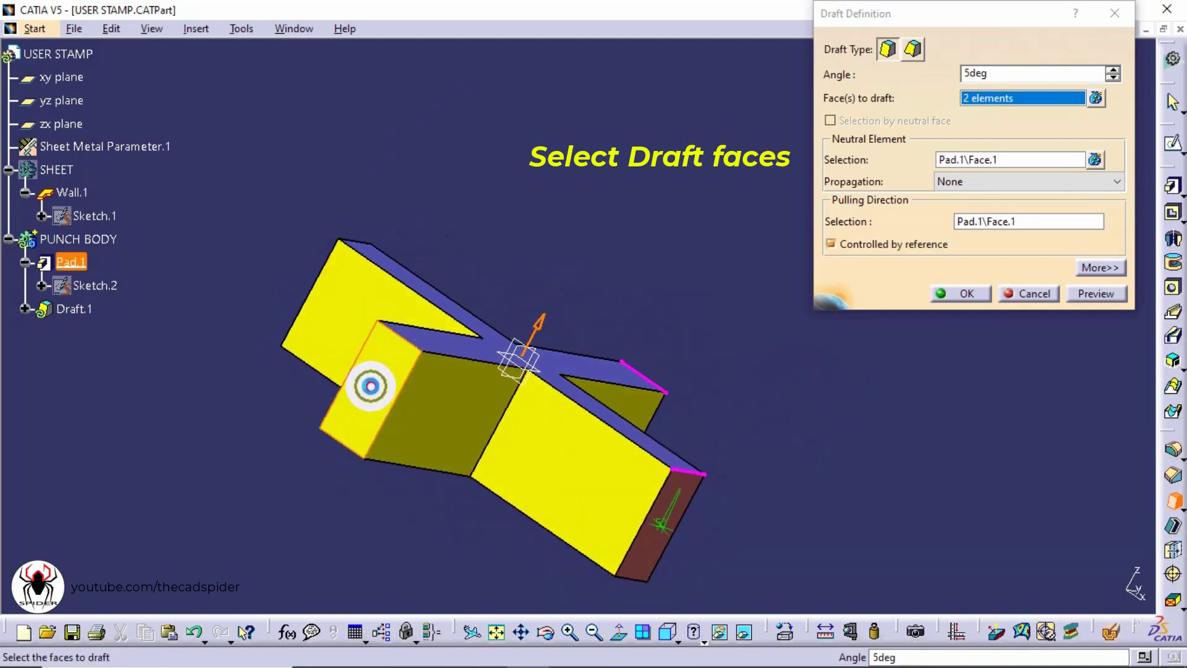
pyautogui.moveTo(392, 301); pyautogui.dragTo(694, 480, button='middle')
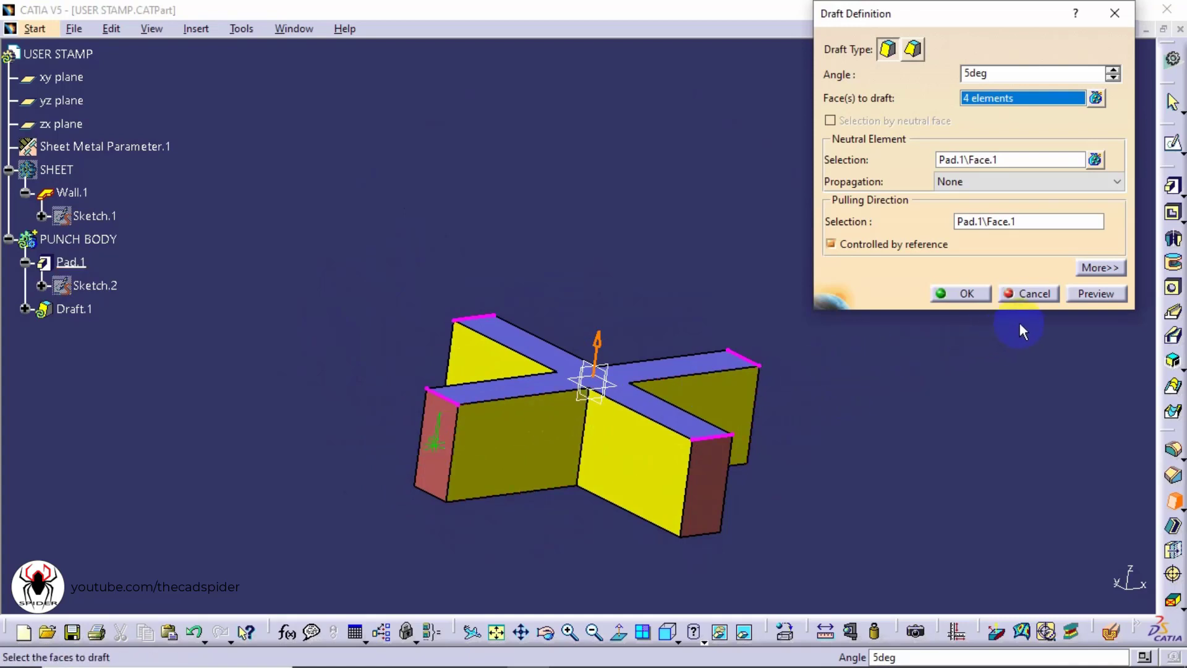
pyautogui.click(1099, 292)
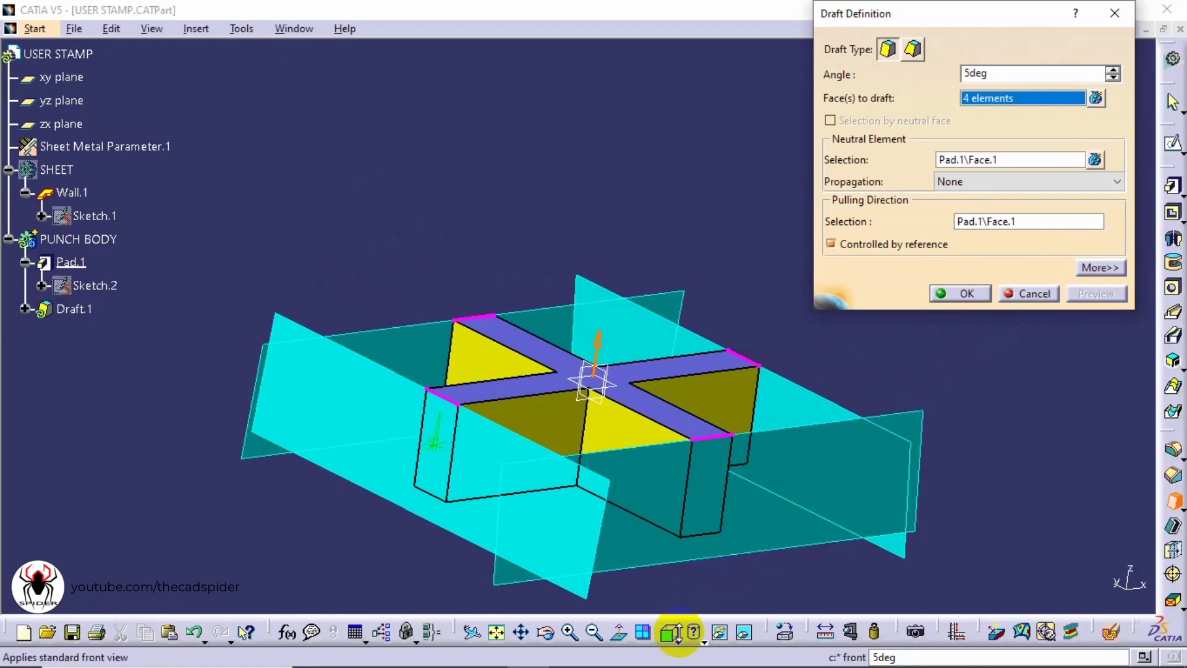
# Reverse the draft's pulling direction so the taper goes inward, previewing it in the front view
pyautogui.click(678, 632)
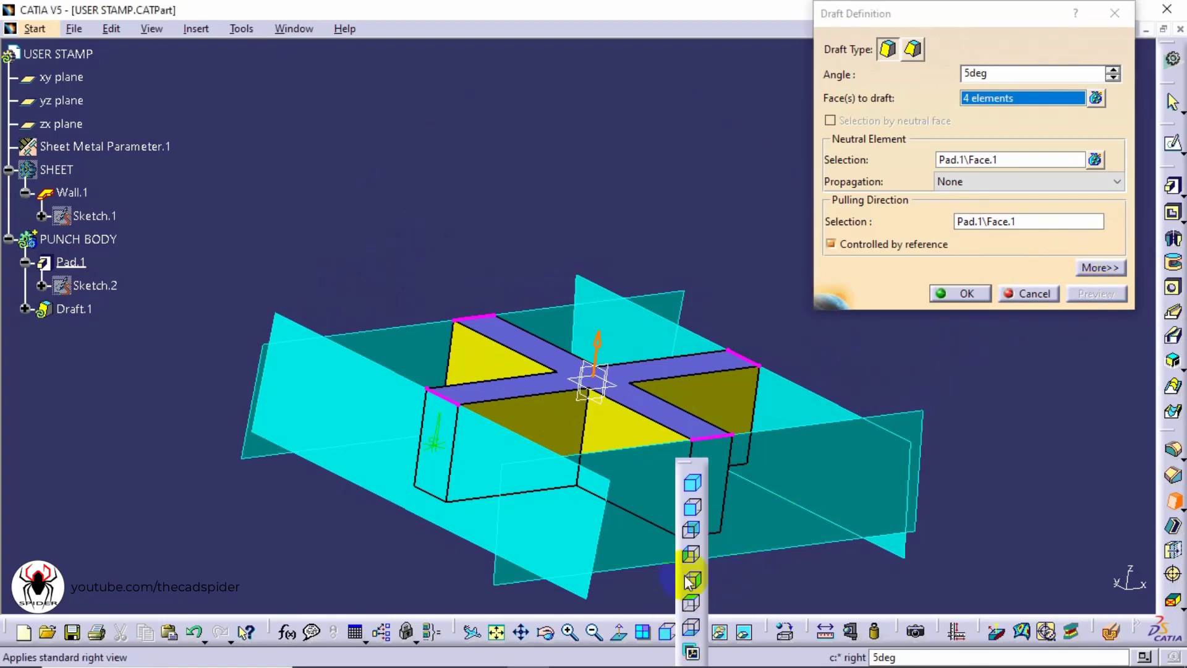
pyautogui.click(691, 508)
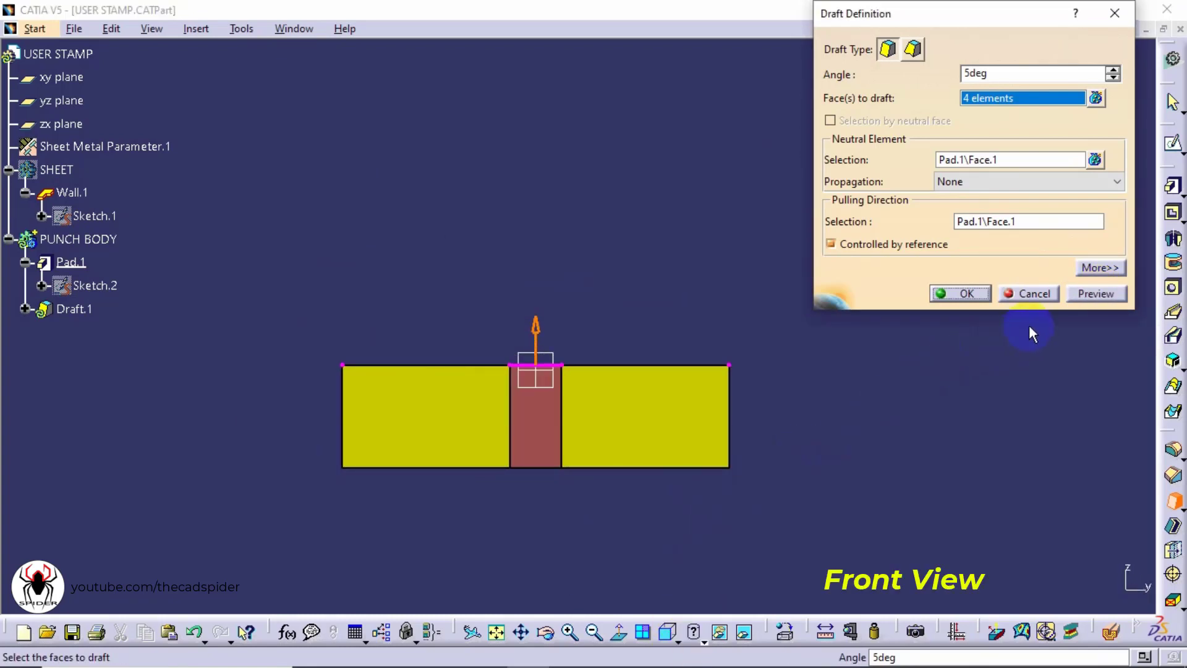
pyautogui.click(1095, 294)
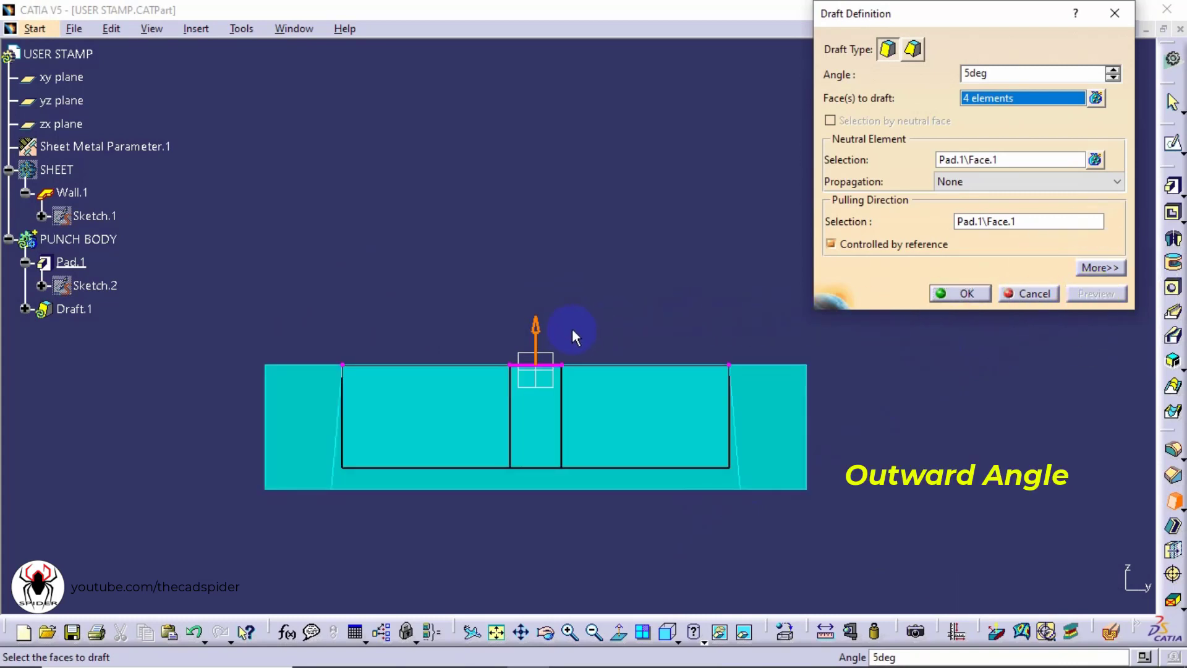
pyautogui.click(536, 338)
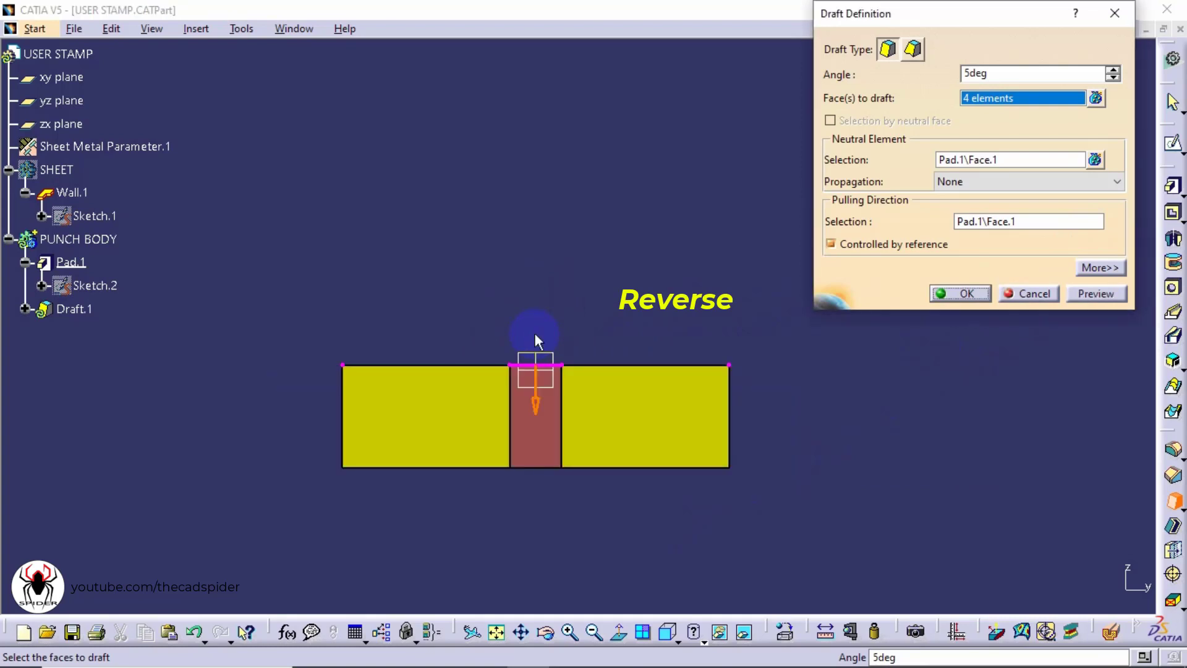
pyautogui.click(1088, 292)
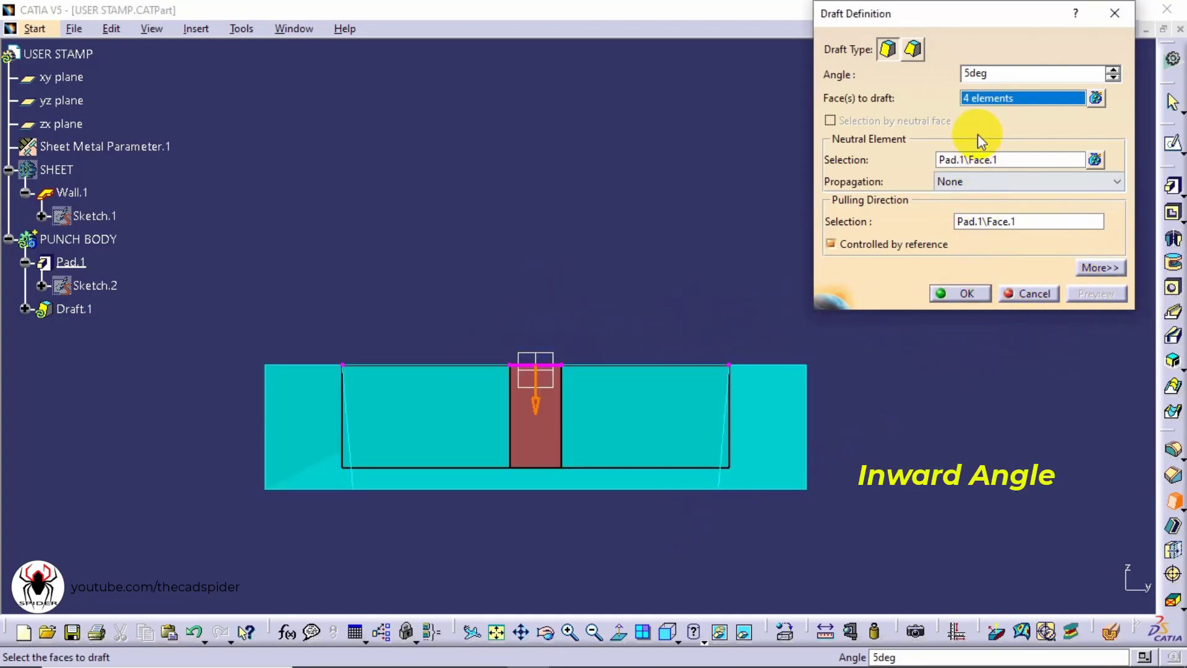
# Set the draft angle to 45deg and preview the result
pyautogui.doubleClick(962, 72)
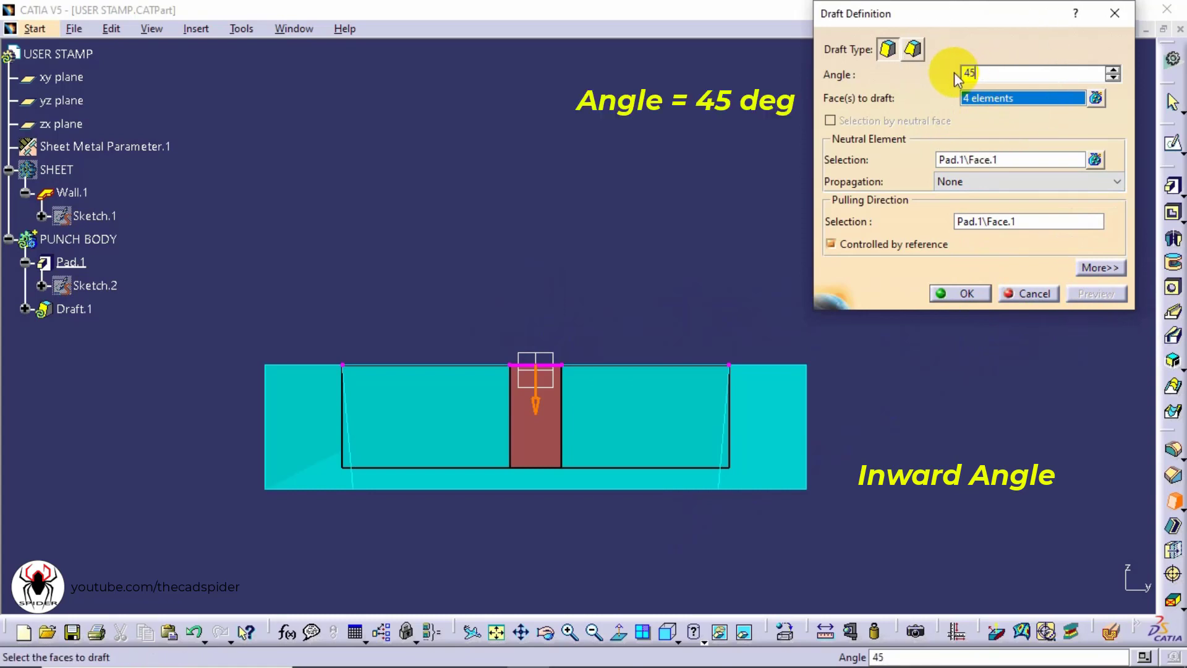
pyautogui.press('Return')
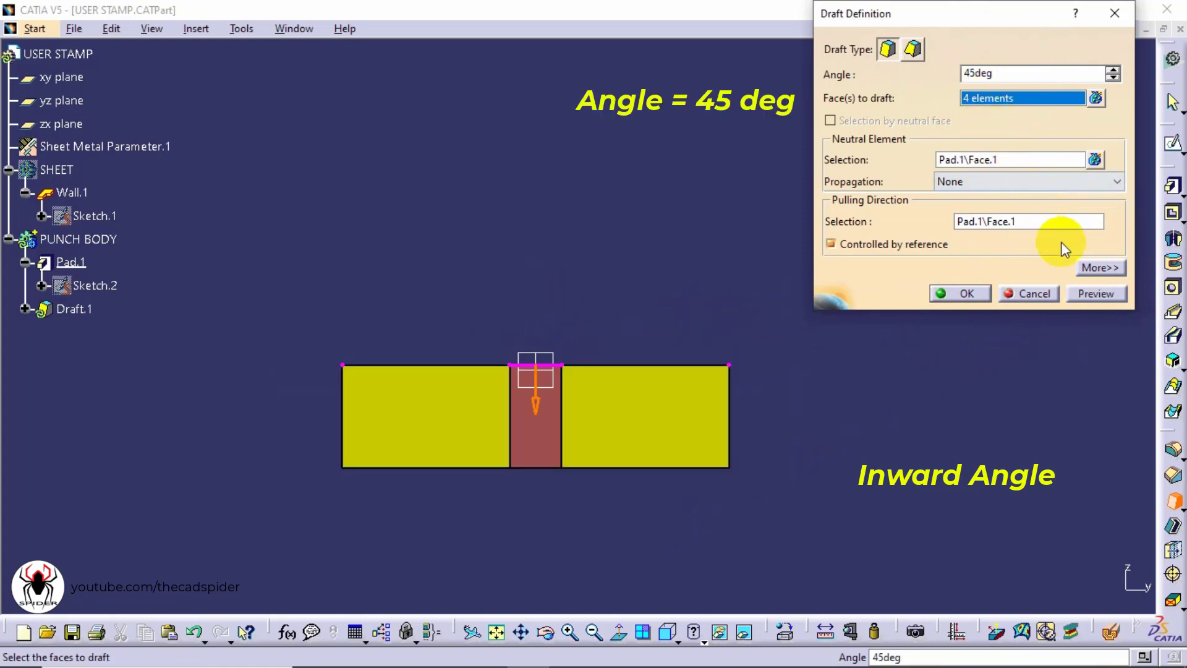
pyautogui.click(1082, 293)
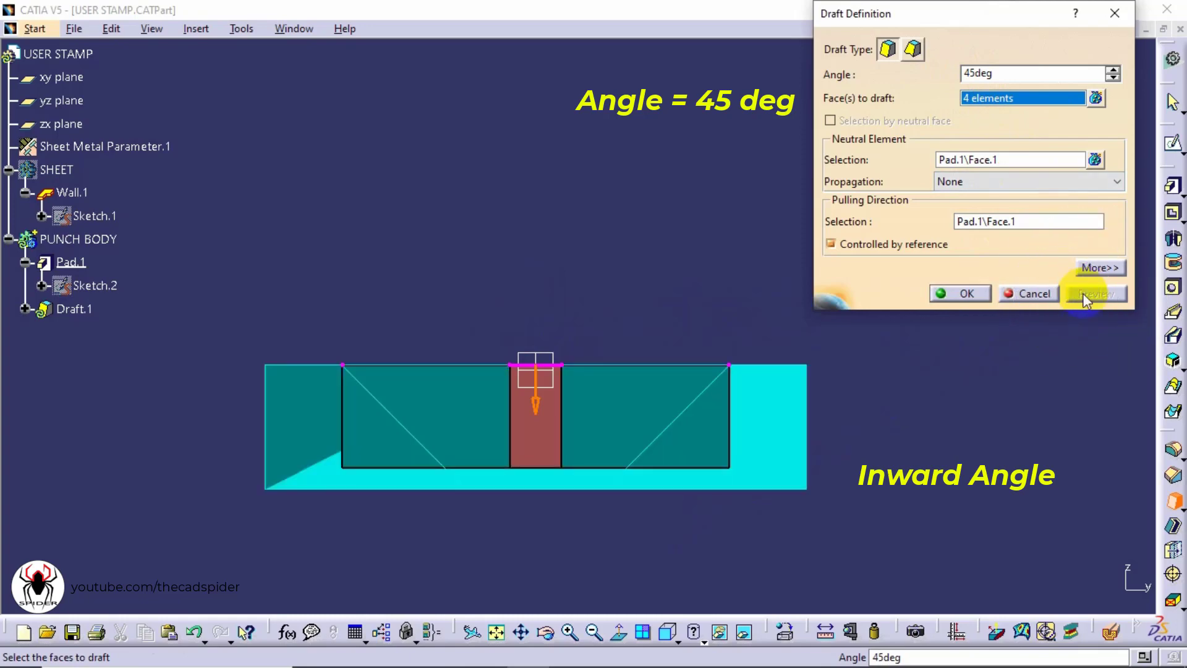
pyautogui.moveTo(770, 255); pyautogui.dragTo(590, 391, button='middle')
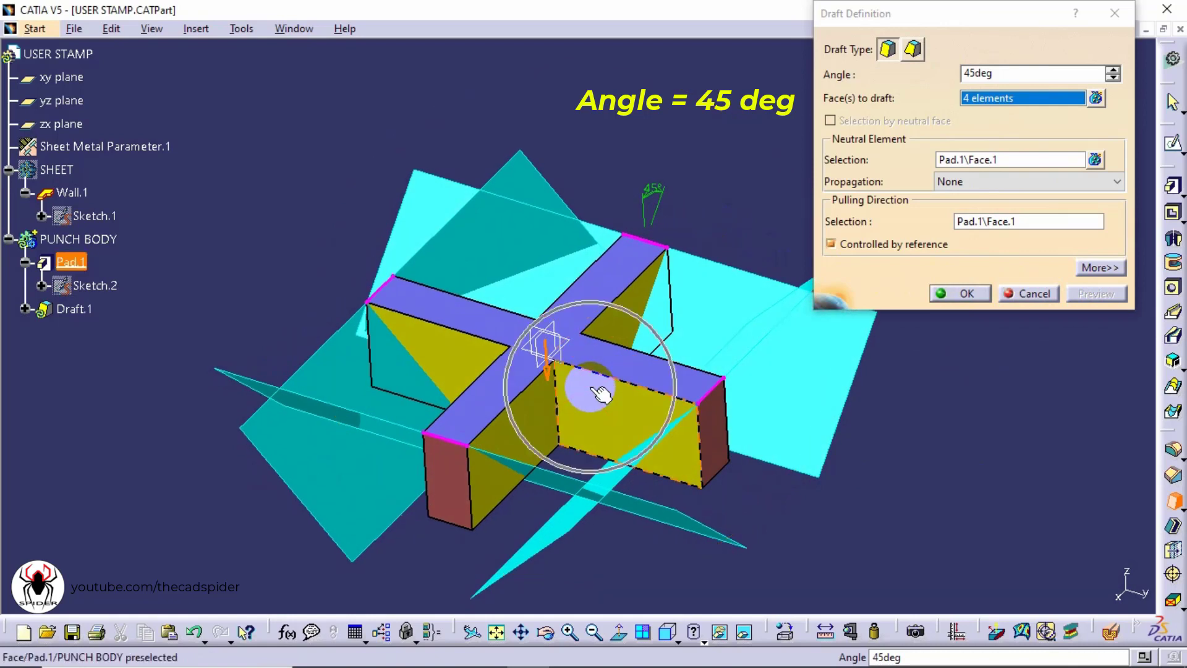
# Confirm the draft and show the SHEET body again
pyautogui.click(959, 294)
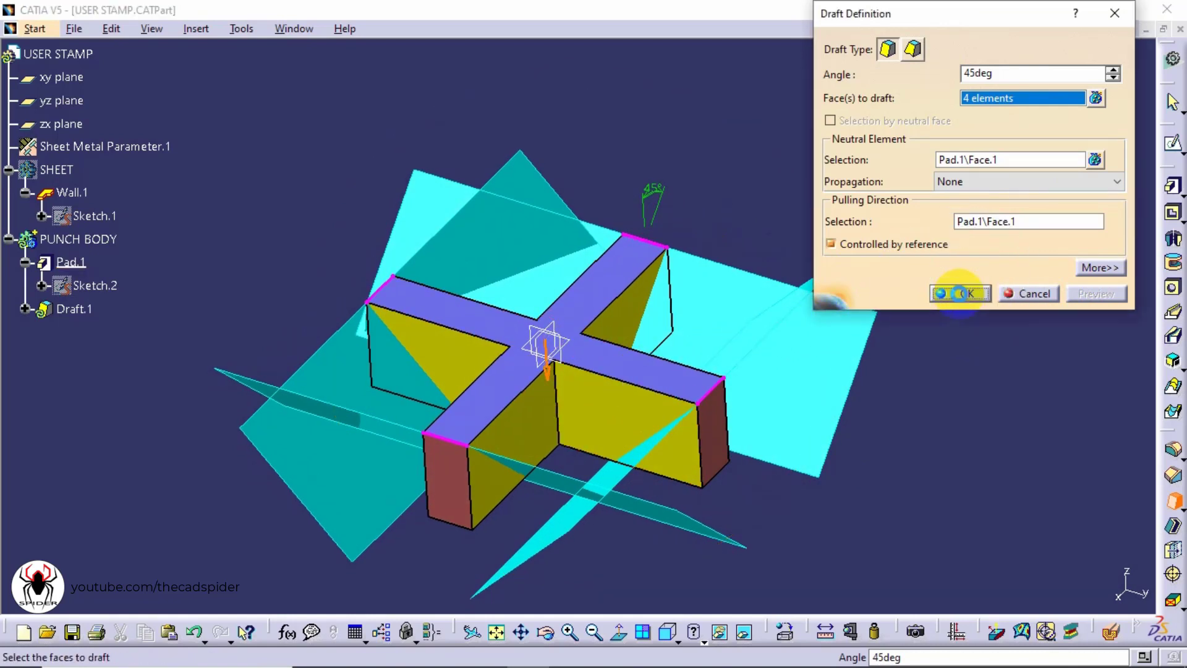
pyautogui.click(962, 302)
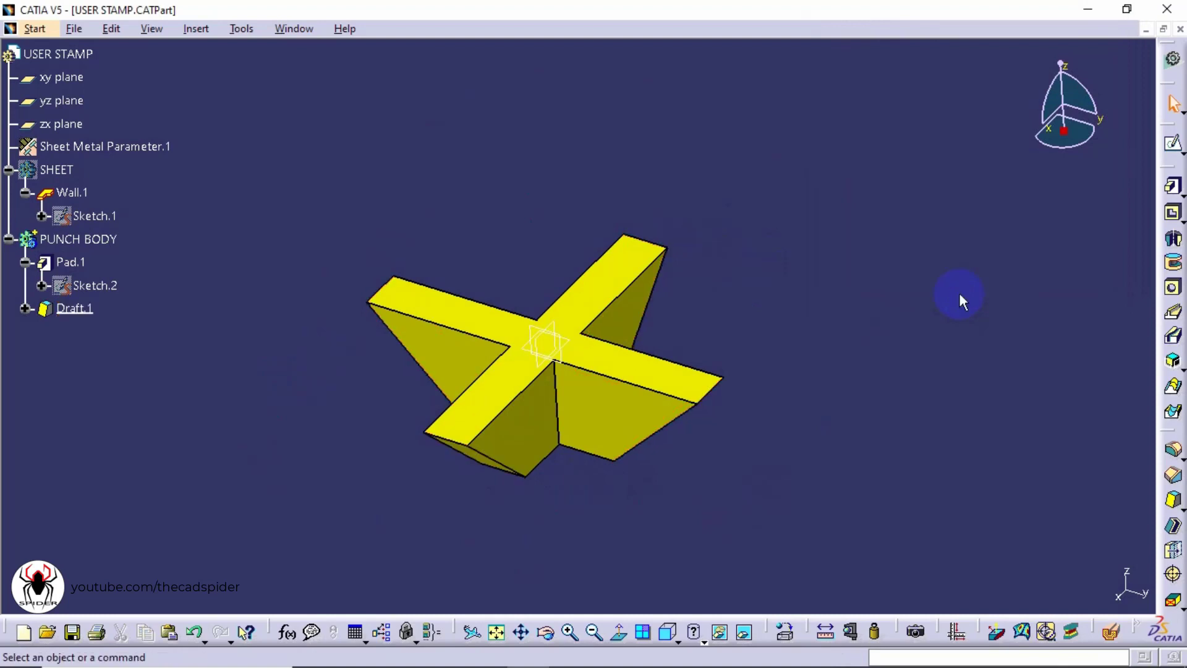
pyautogui.rightClick(64, 171)
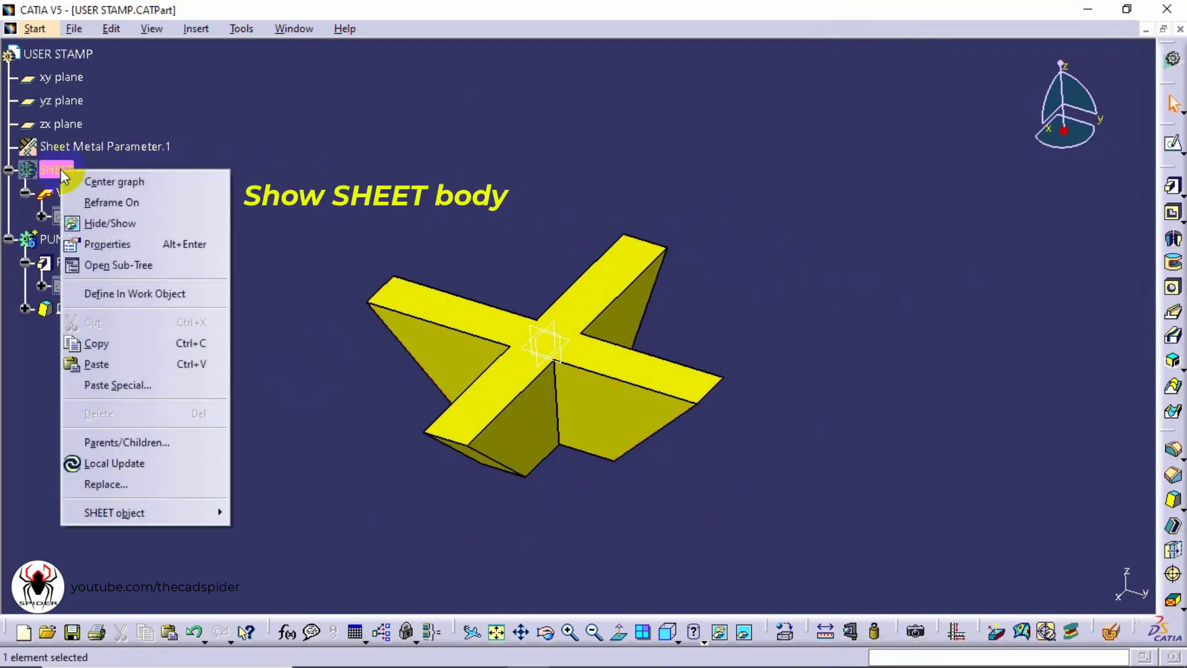
pyautogui.click(138, 223)
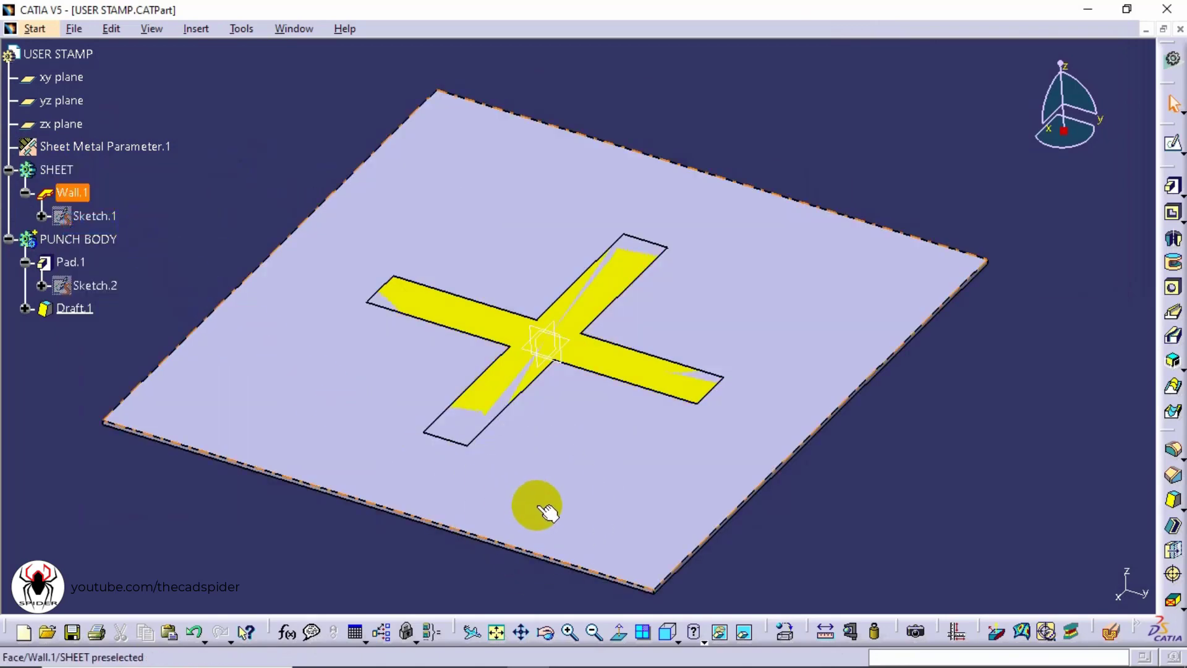
# Start a new pad and create its sketch on the top face of the sheet
pyautogui.moveTo(548, 512); pyautogui.dragTo(715, 339, button='middle')
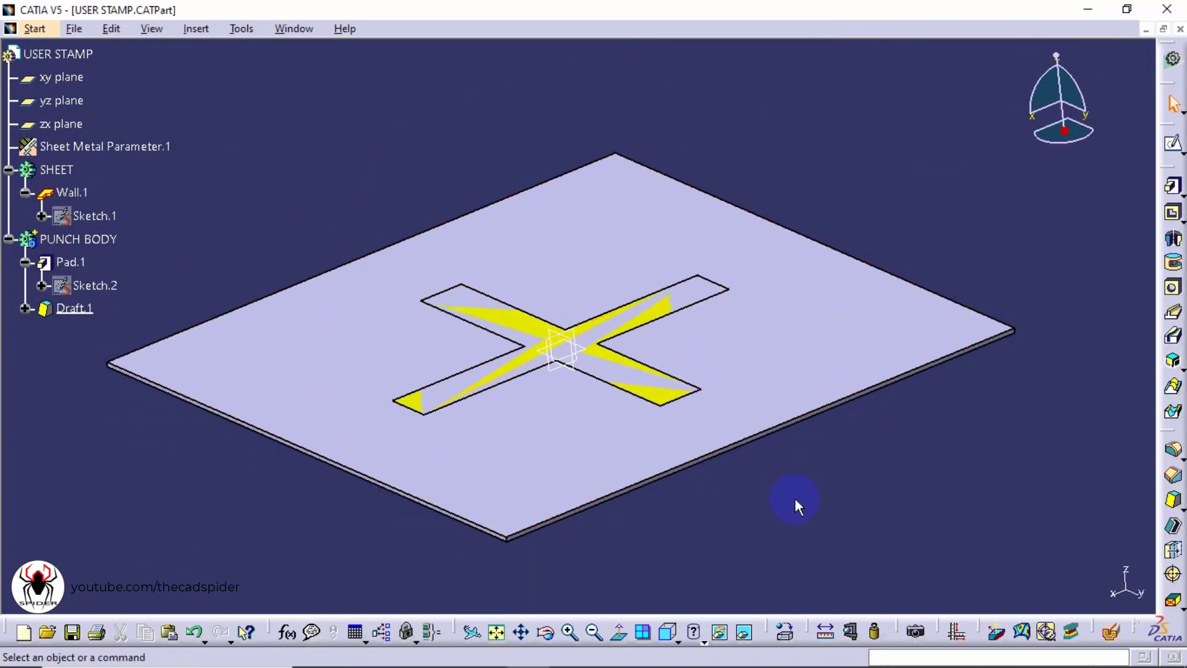
pyautogui.click(1172, 189)
pyautogui.click(1172, 188)
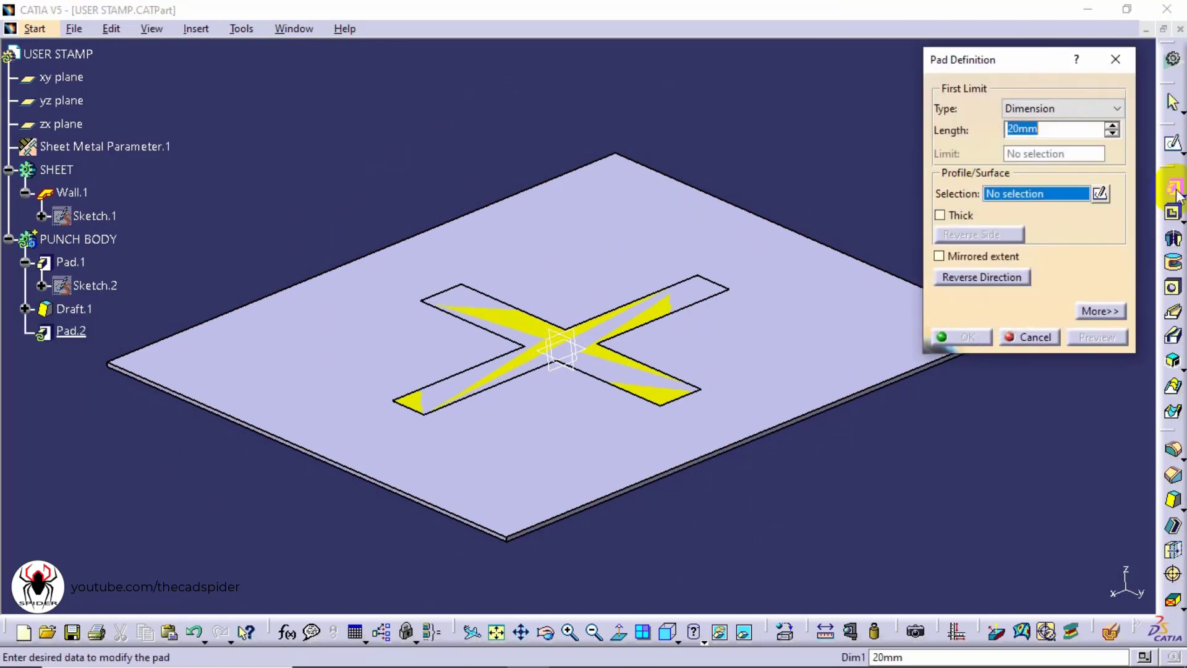
pyautogui.click(1100, 196)
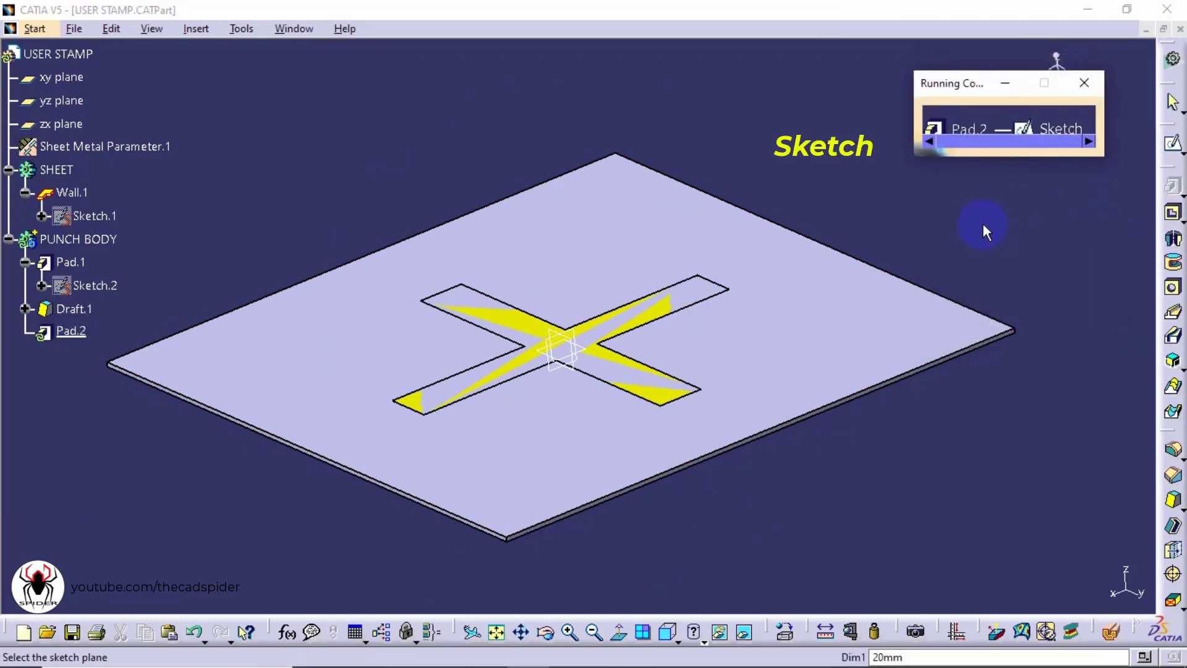
pyautogui.click(718, 351)
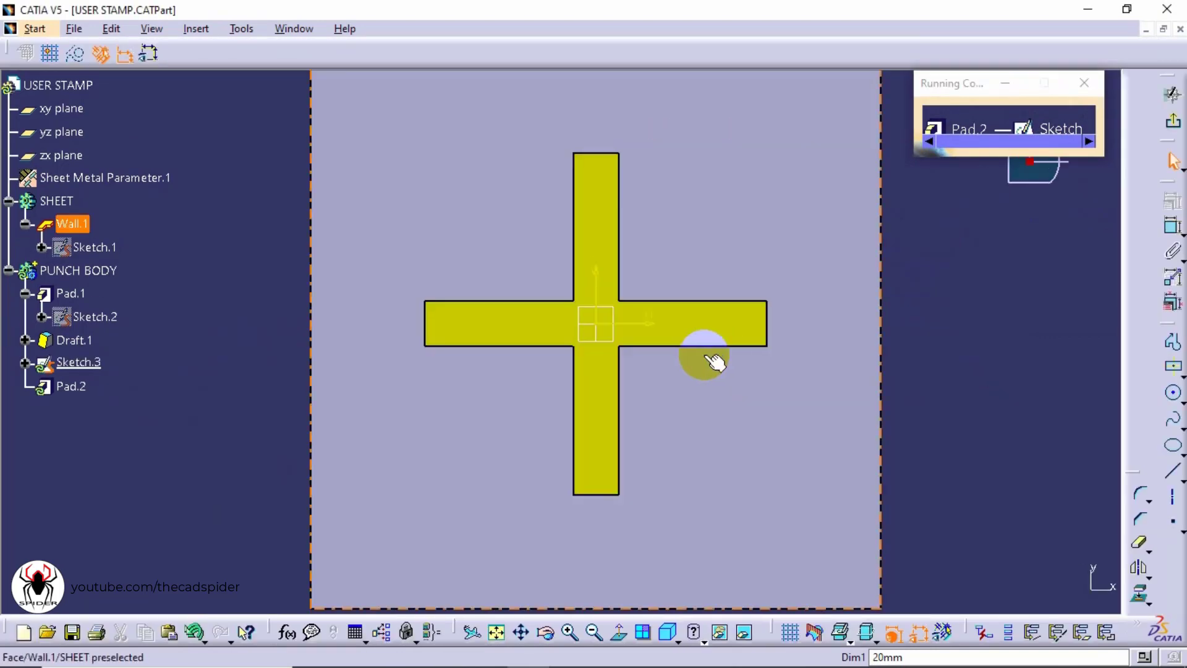
# Hide the SHEET body in the sketch
pyautogui.keyDown('ctrl'); pyautogui.moveTo(660, 152); pyautogui.dragTo(648, 191, button='middle'); pyautogui.keyUp('ctrl')
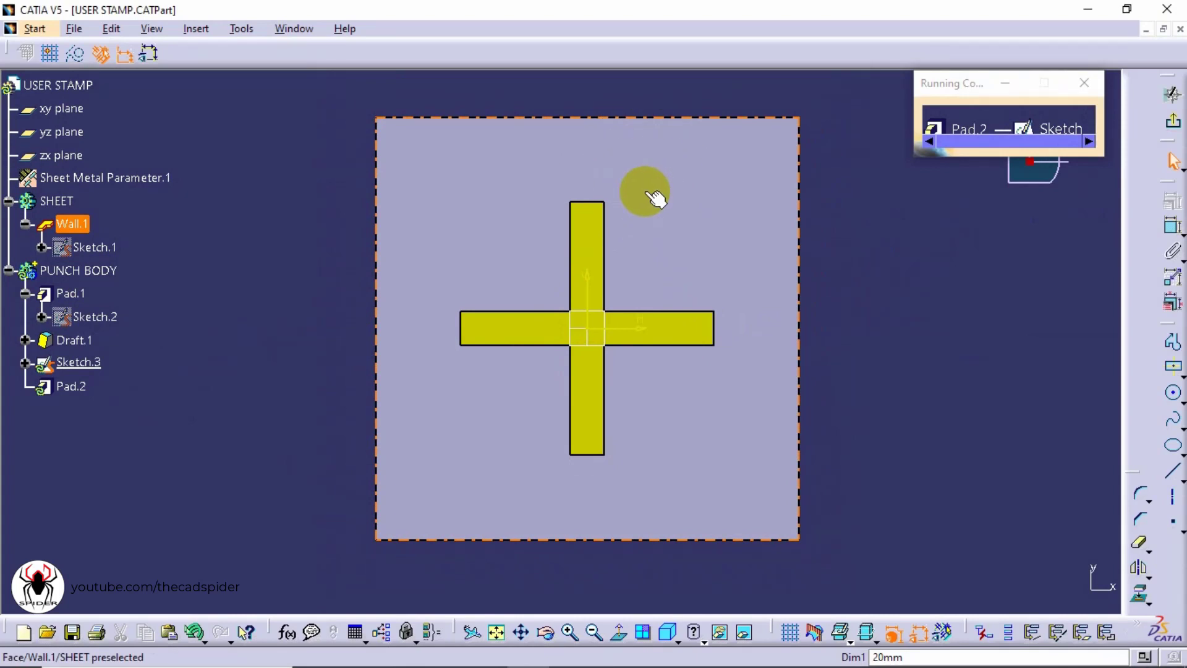
pyautogui.rightClick(70, 200)
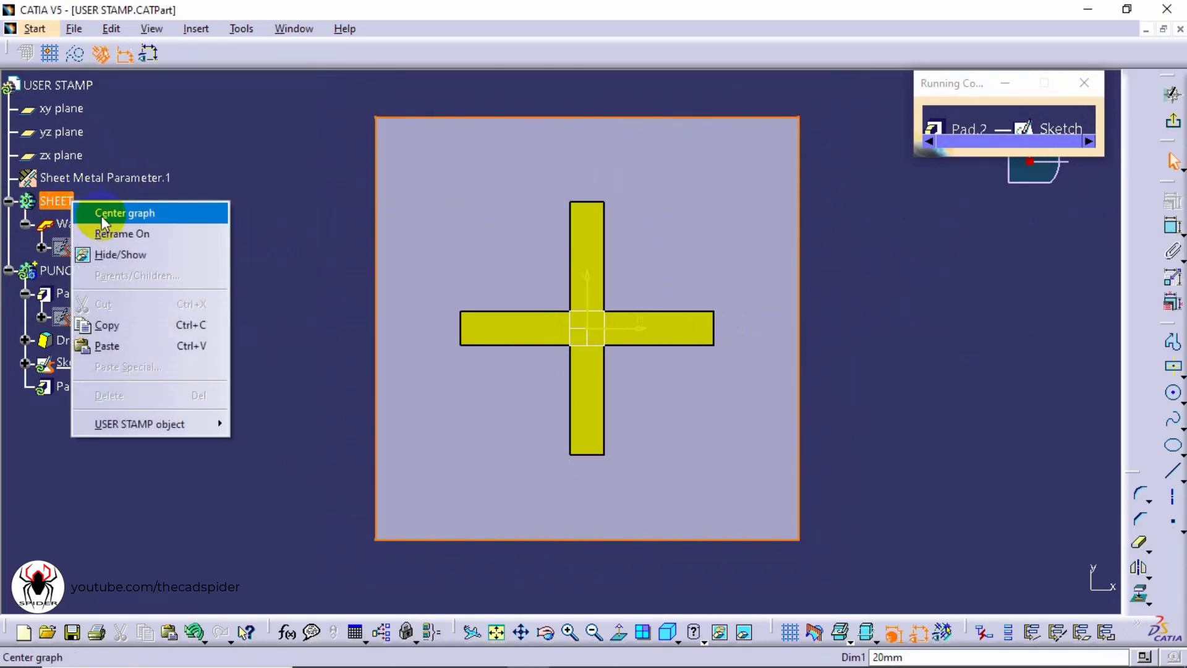
pyautogui.click(146, 254)
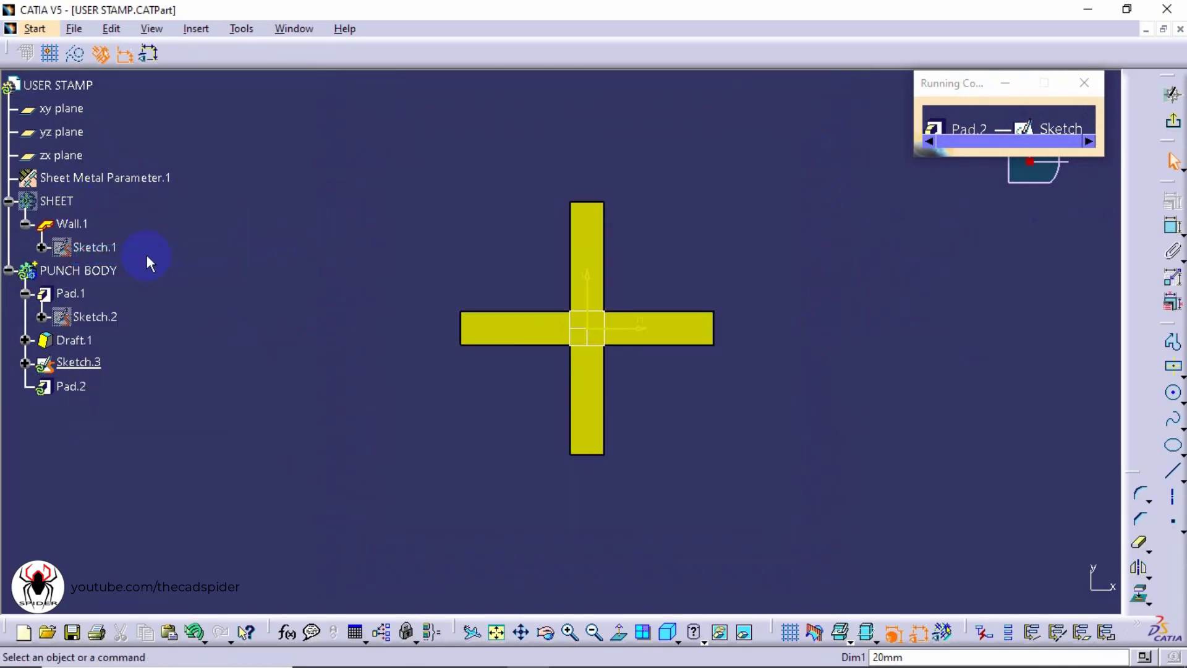
# Draw a centered rectangle around the cross, centered on the sketch origin
pyautogui.click(1173, 368)
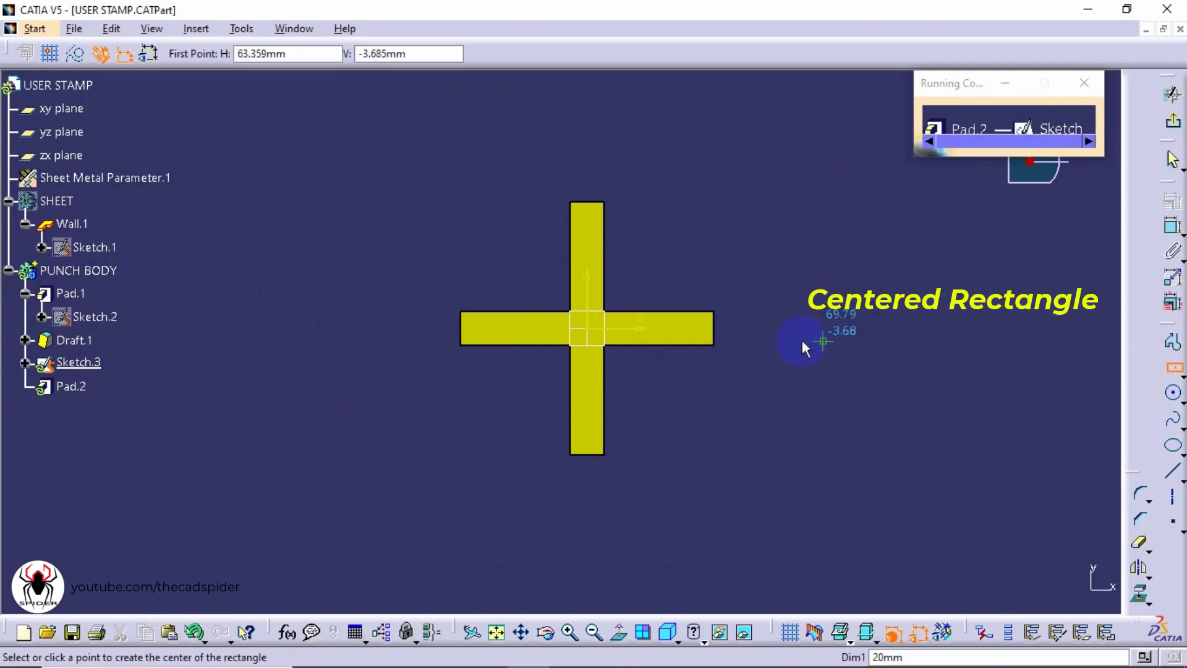
pyautogui.click(586, 328)
pyautogui.click(773, 165)
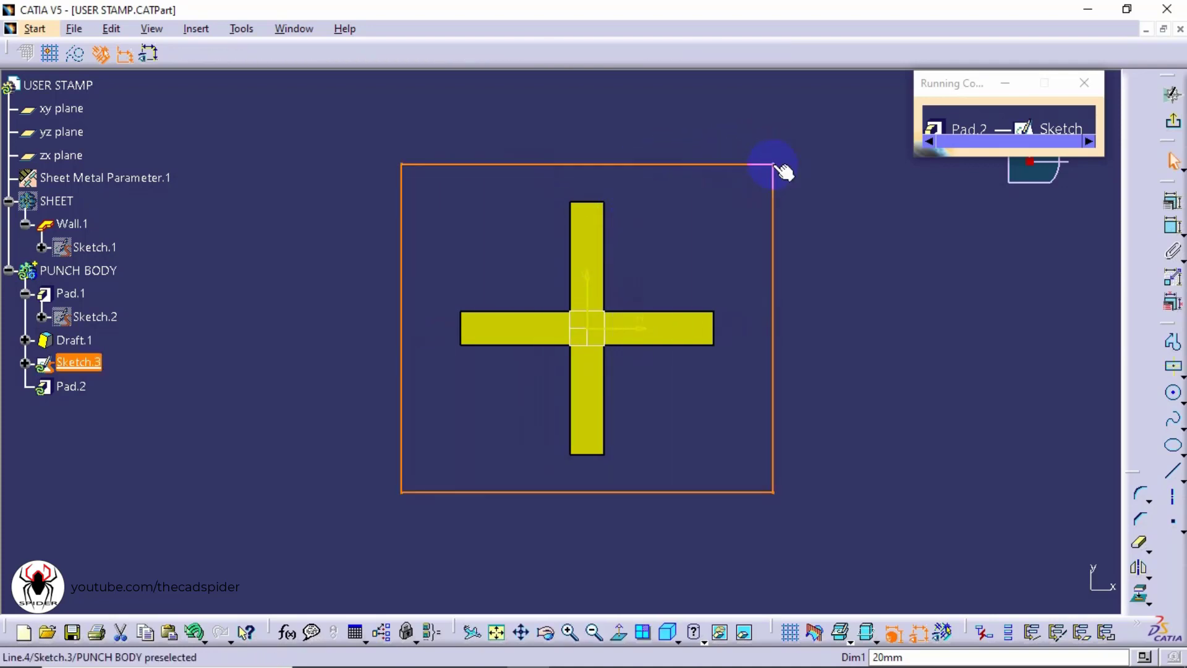
pyautogui.click(813, 197)
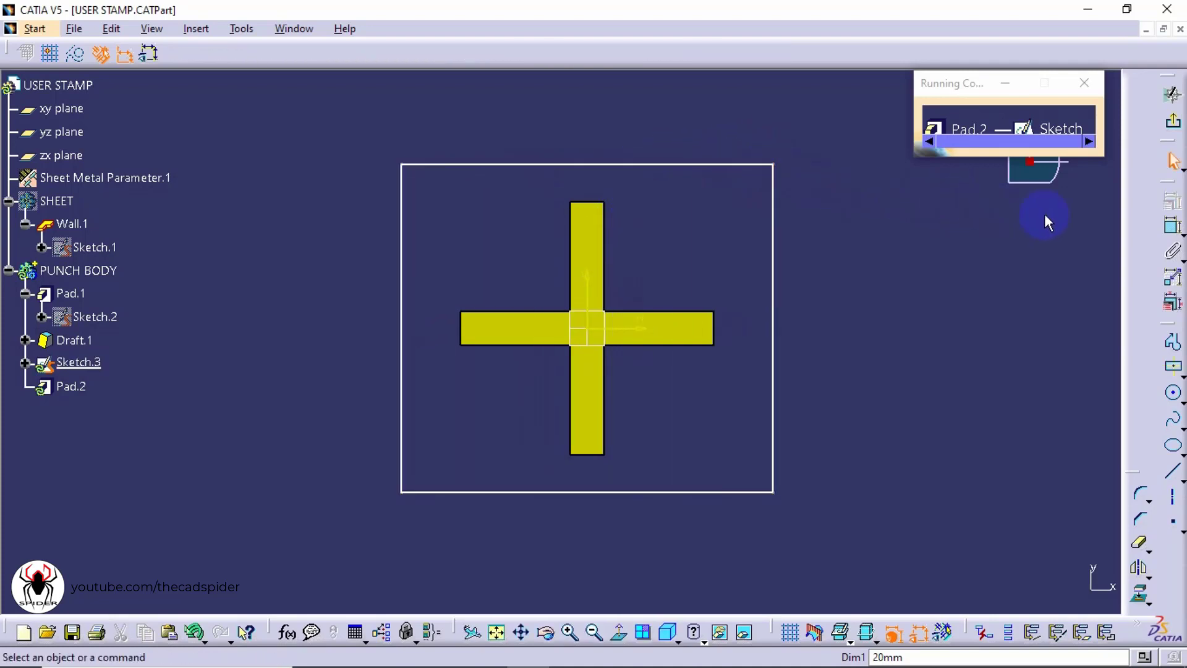
# Add height and width dimensions to the rectangle
pyautogui.click(1170, 227)
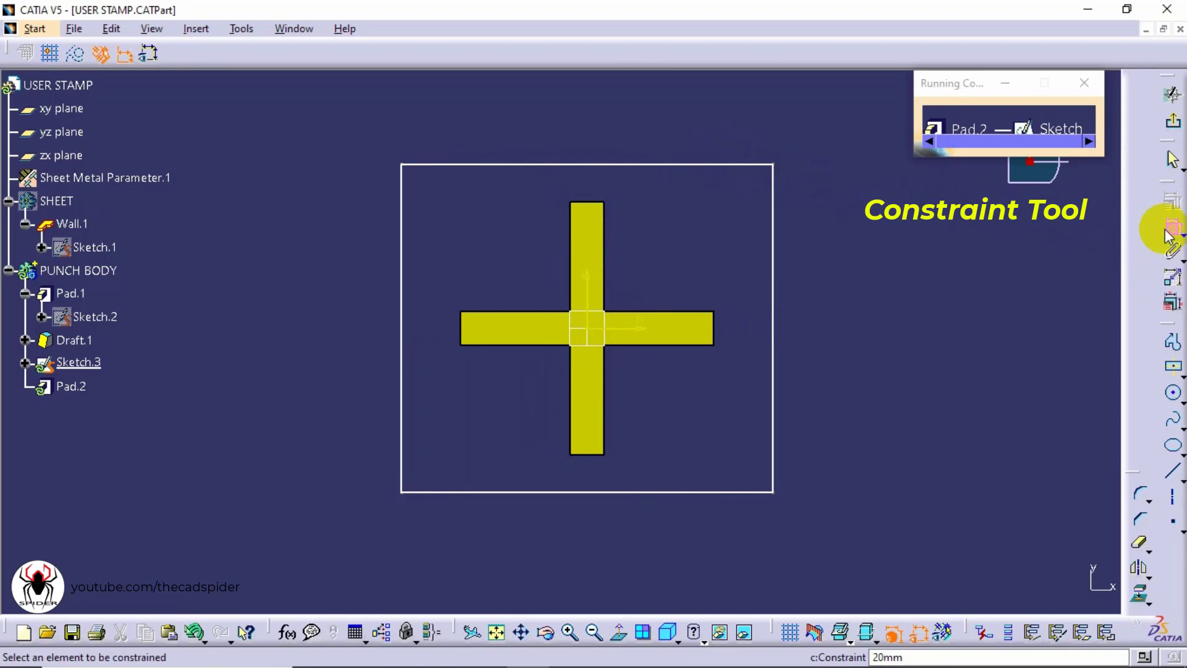
pyautogui.click(774, 271)
pyautogui.click(829, 313)
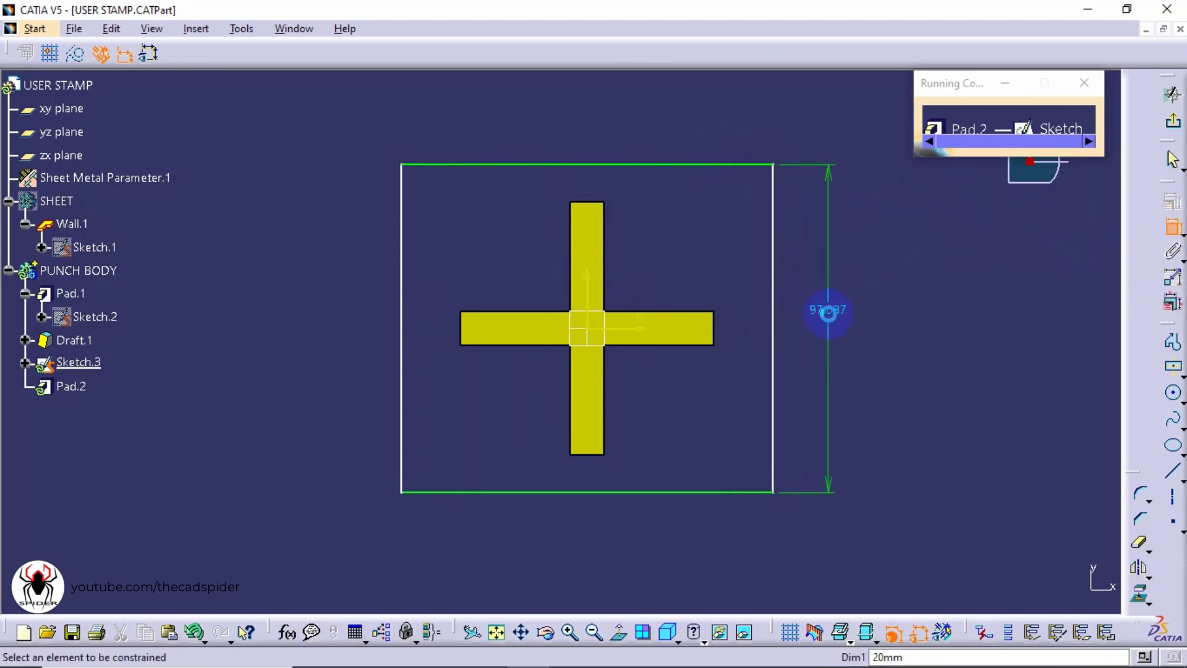
pyautogui.click(698, 493)
pyautogui.click(621, 555)
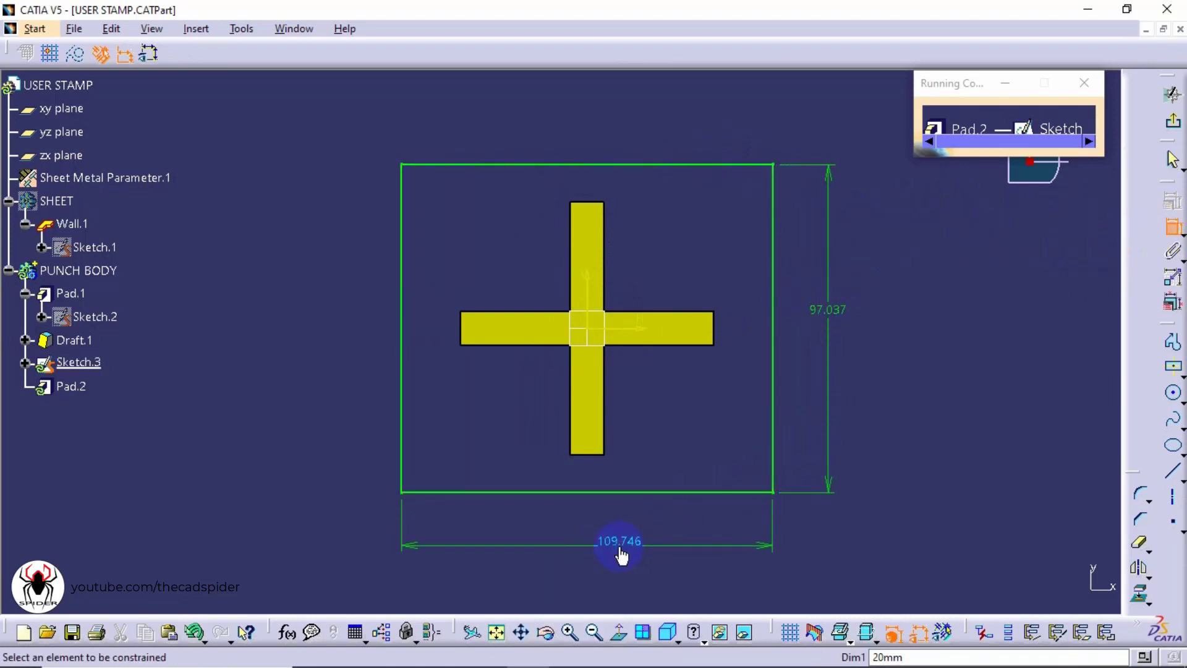
# Set the rectangle's width and height to 100 mm each
pyautogui.doubleClick(620, 542)
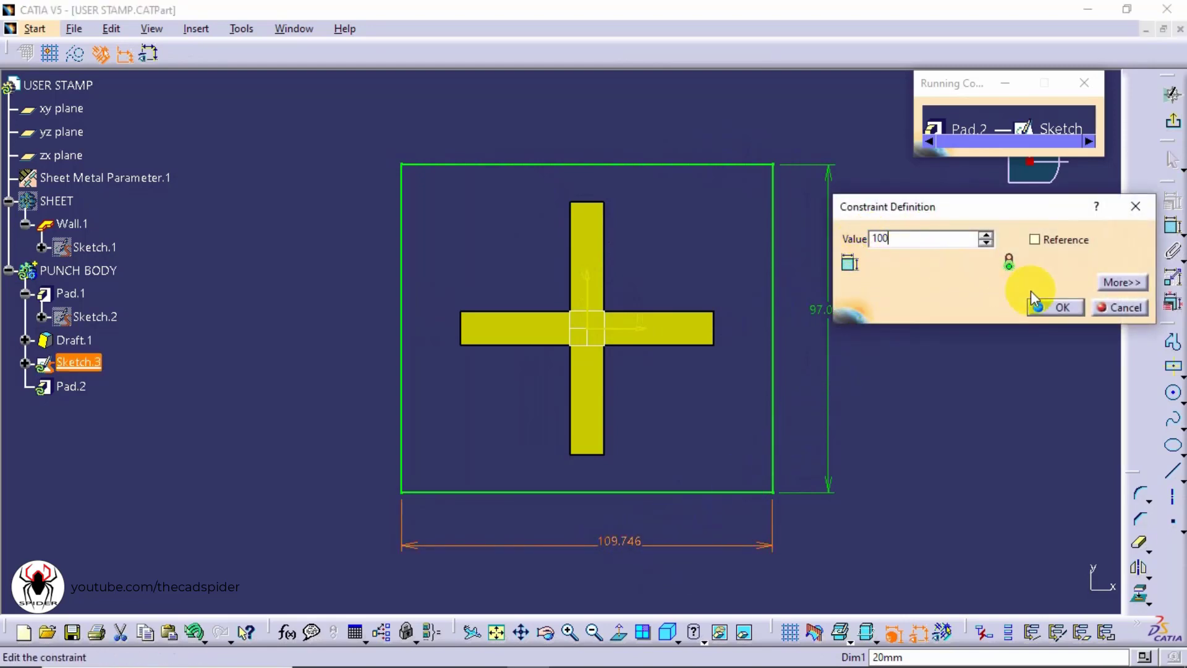
pyautogui.click(1055, 306)
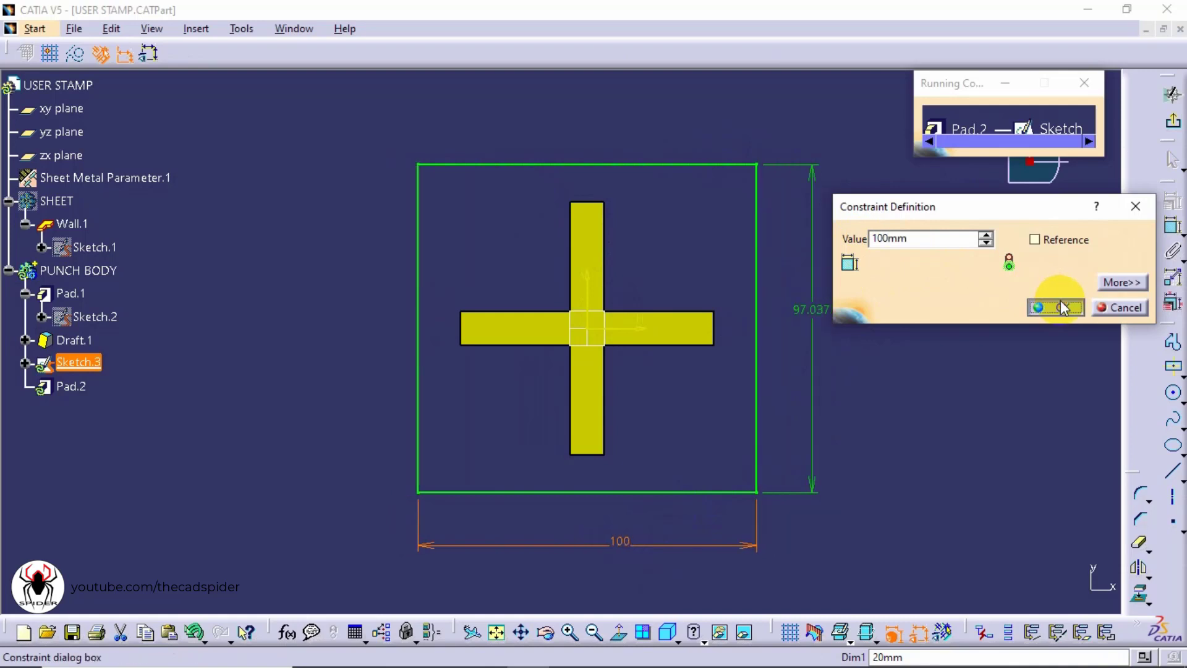
pyautogui.doubleClick(823, 318)
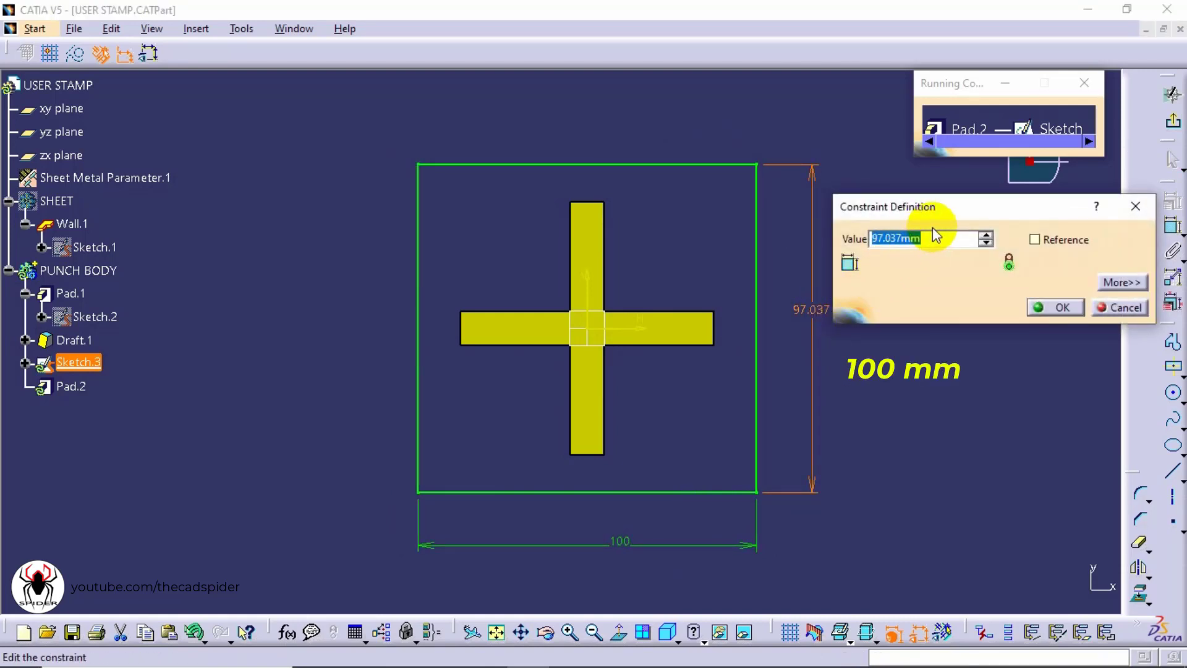
pyautogui.click(921, 240)
pyautogui.moveTo(921, 240); pyautogui.dragTo(844, 250)
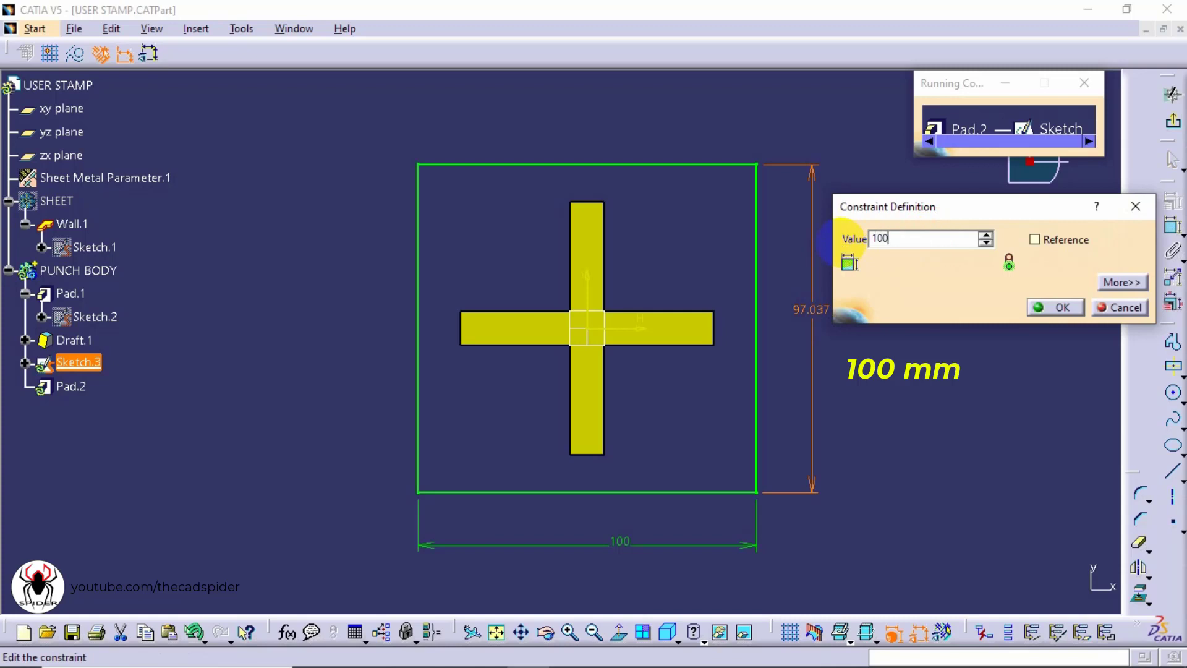
pyautogui.write('100')
pyautogui.click(1045, 307)
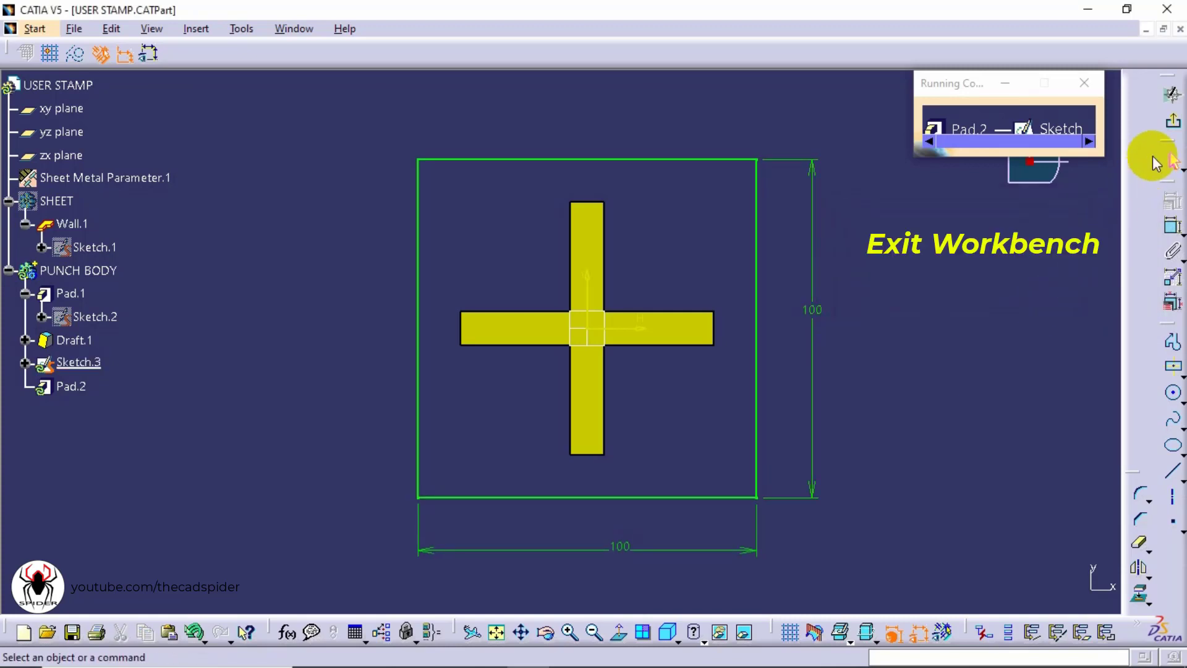
# Exit the sketch and preview the pad of the rectangle at 20 mm length
pyautogui.click(1172, 121)
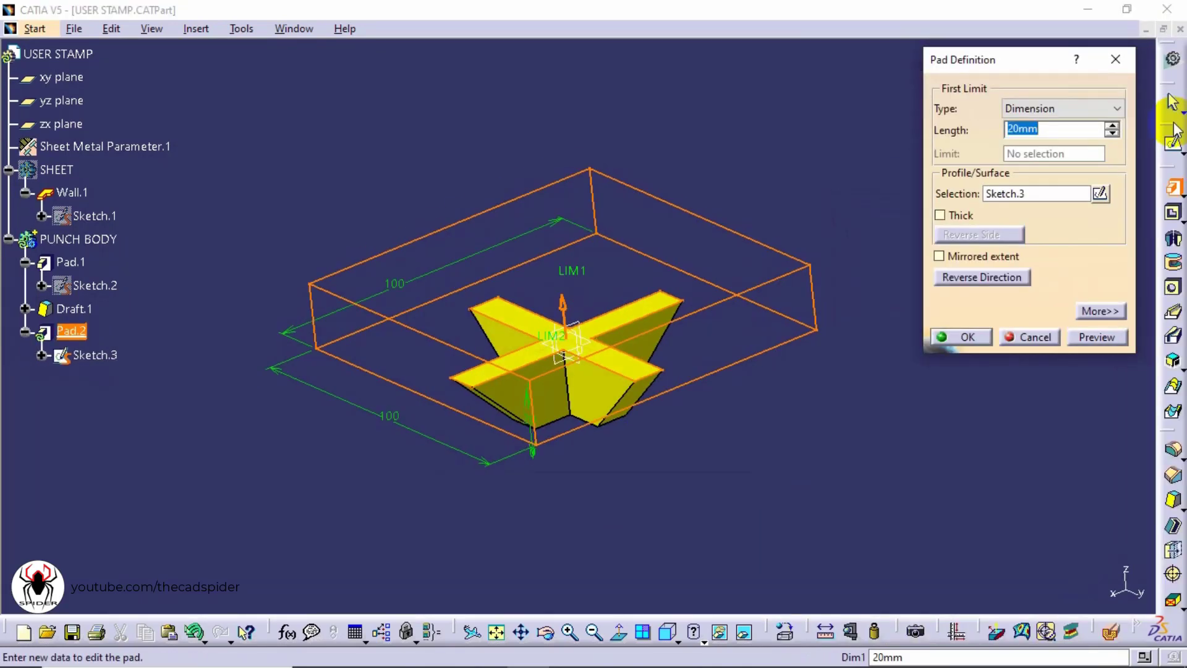
pyautogui.click(1107, 312)
pyautogui.click(1100, 334)
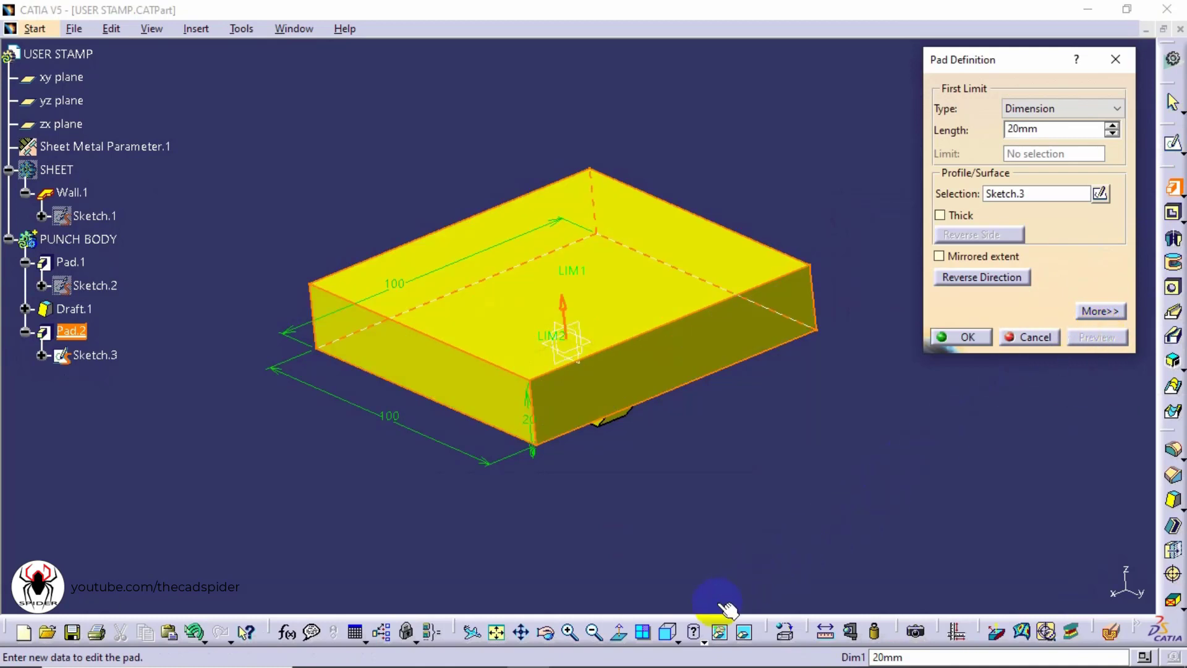
# Confirm the 20 mm pad extruding upward away from the cross
pyautogui.click(671, 630)
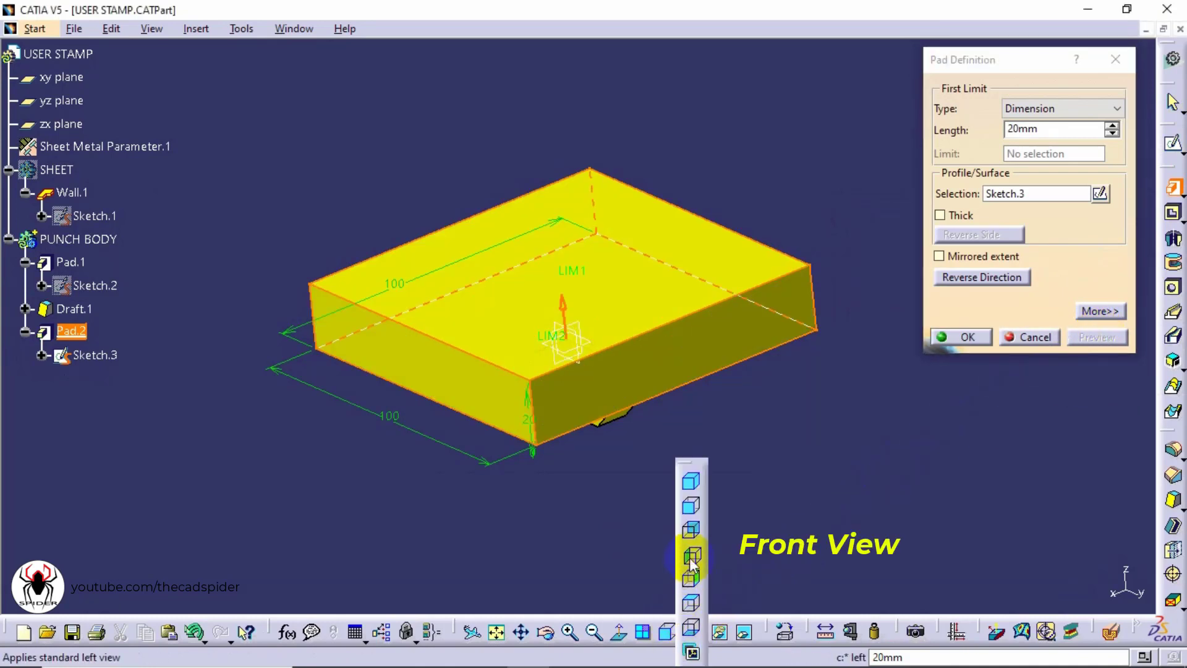
pyautogui.click(693, 505)
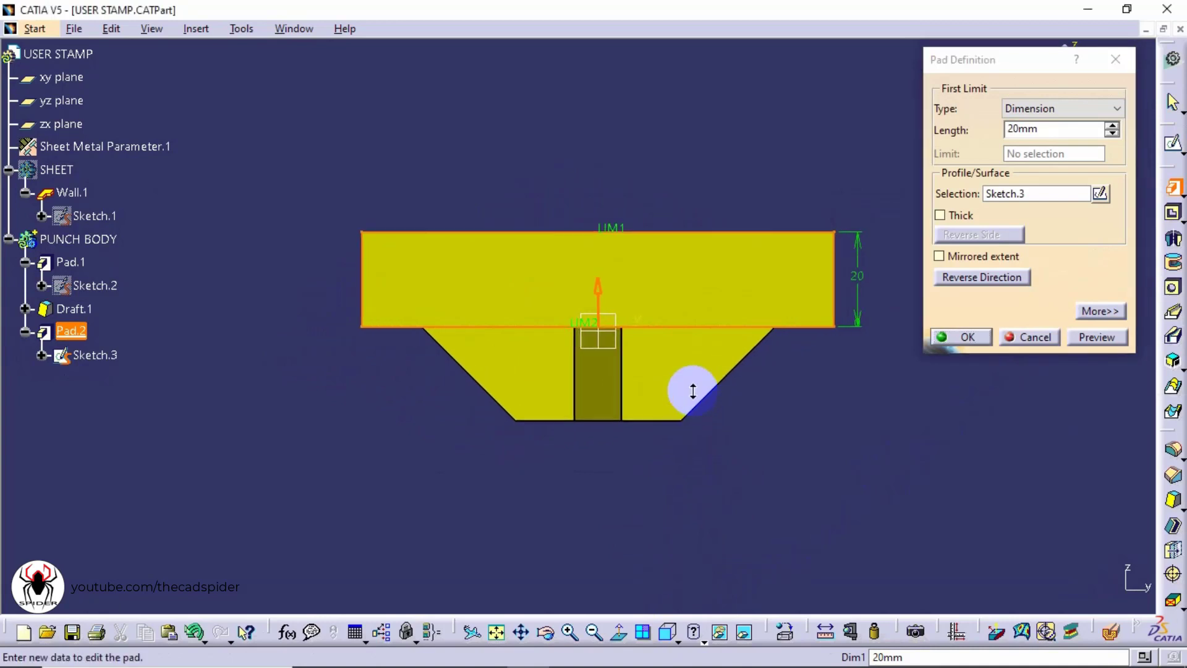
pyautogui.press('ctrl')
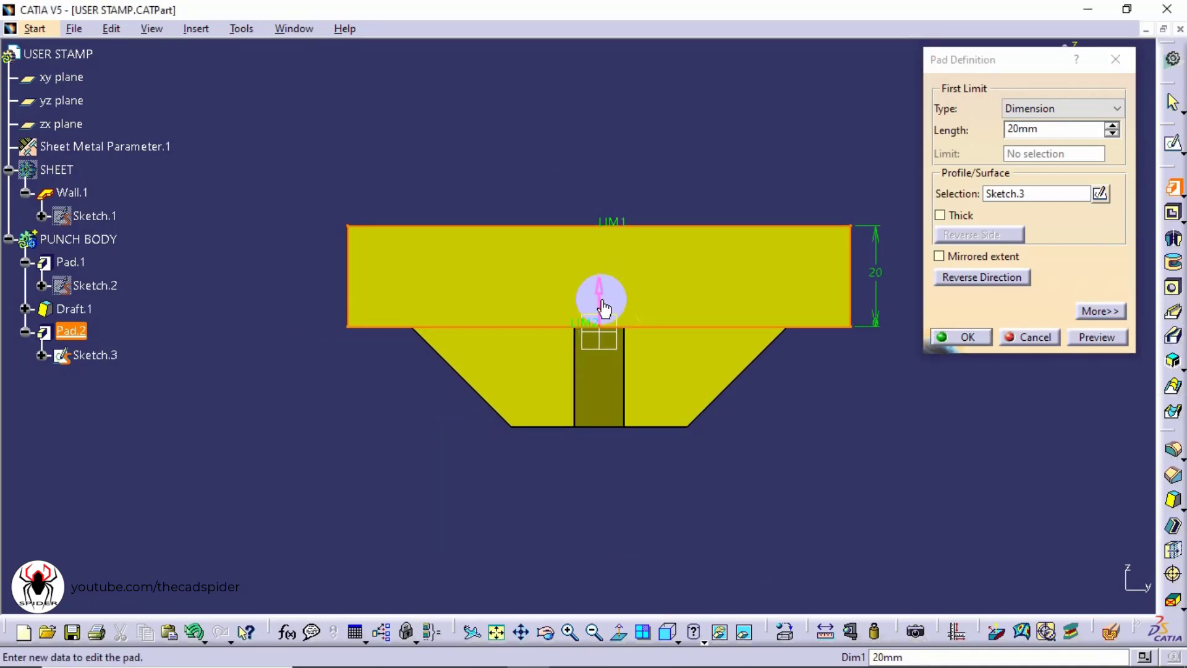
pyautogui.doubleClick(1012, 130)
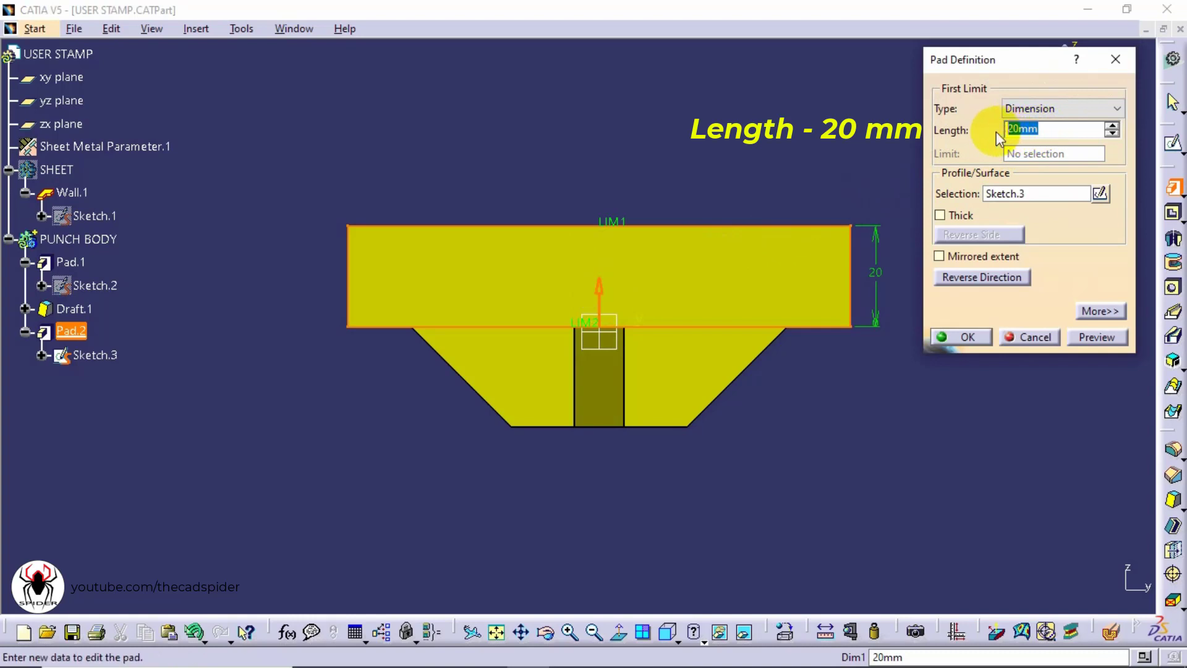
pyautogui.click(973, 273)
pyautogui.click(973, 273)
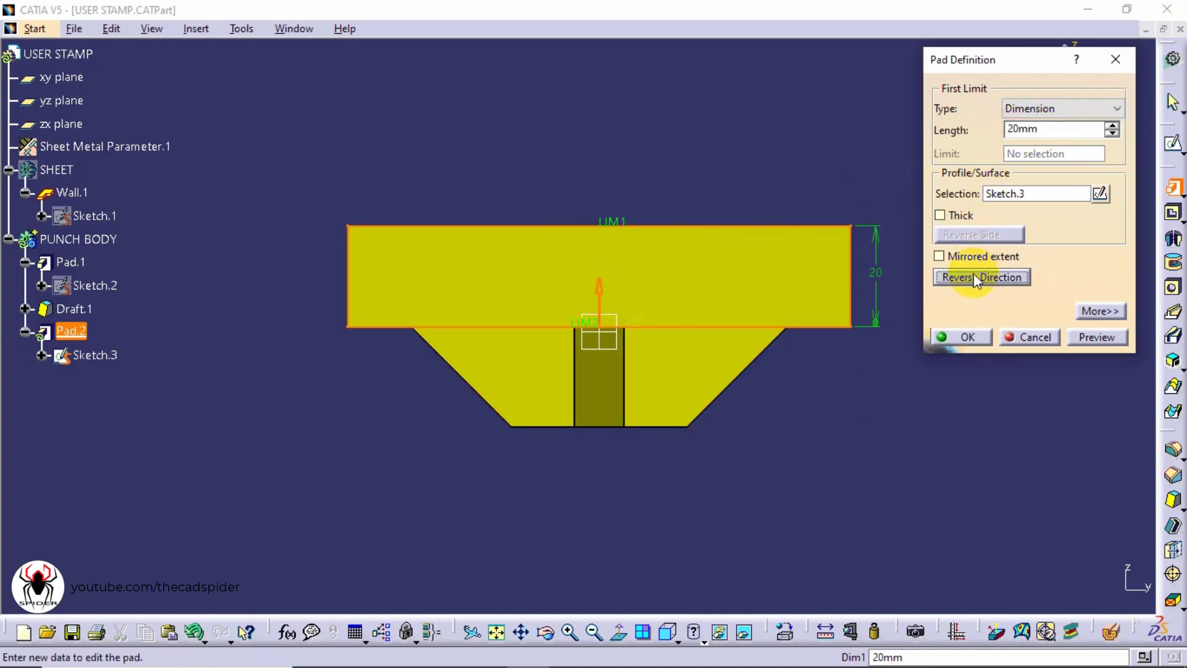
pyautogui.click(967, 335)
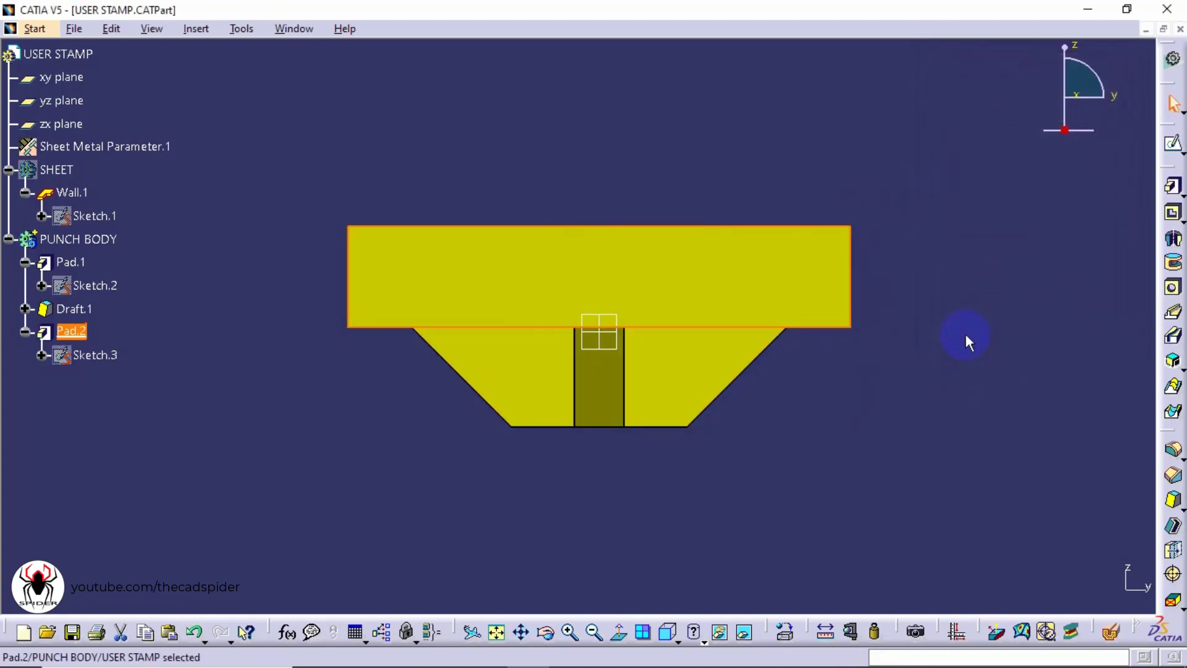
# Show the SHEET body to inspect the pad against it, then hide it again
pyautogui.click(968, 337)
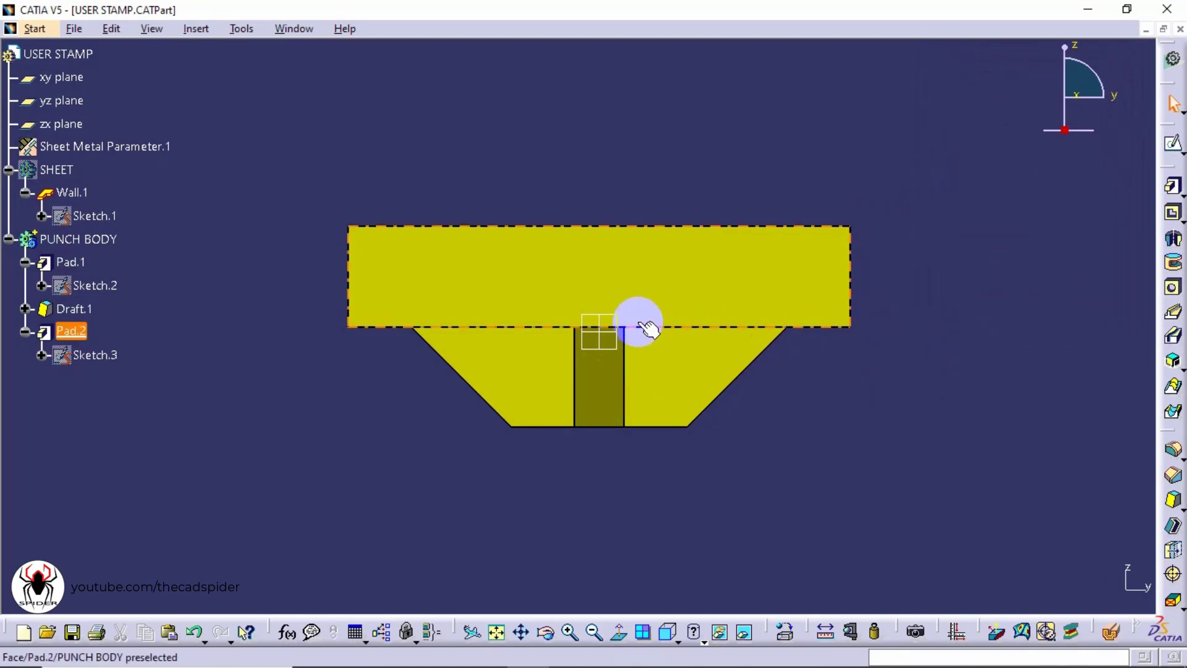
pyautogui.rightClick(69, 171)
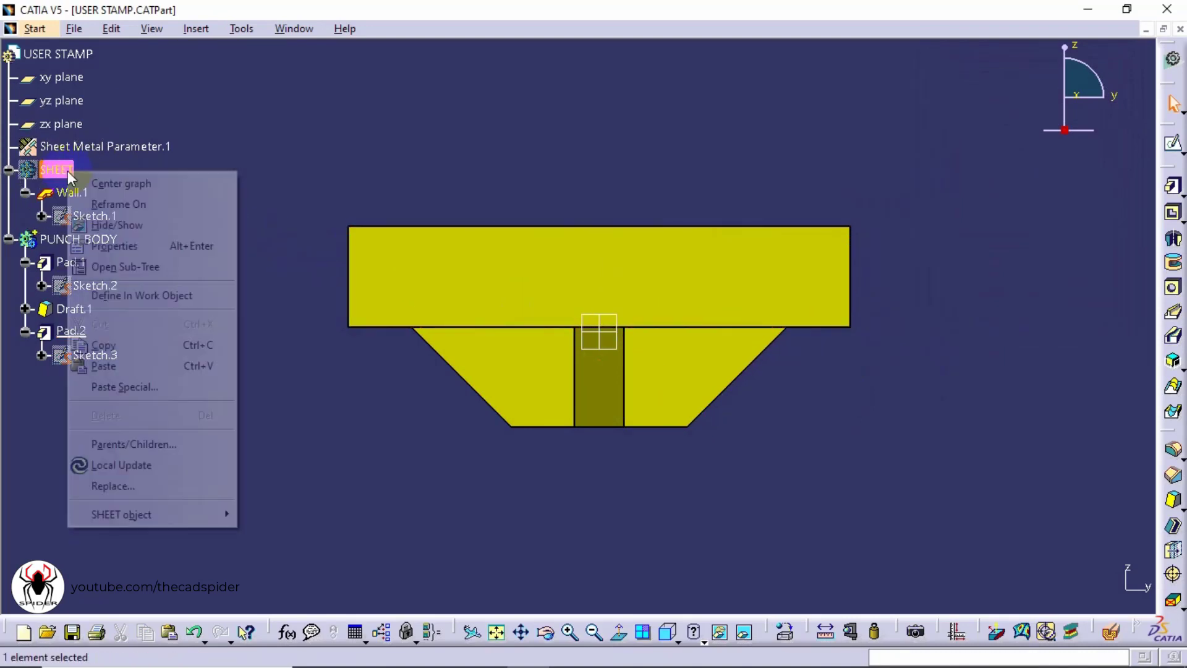
pyautogui.click(136, 226)
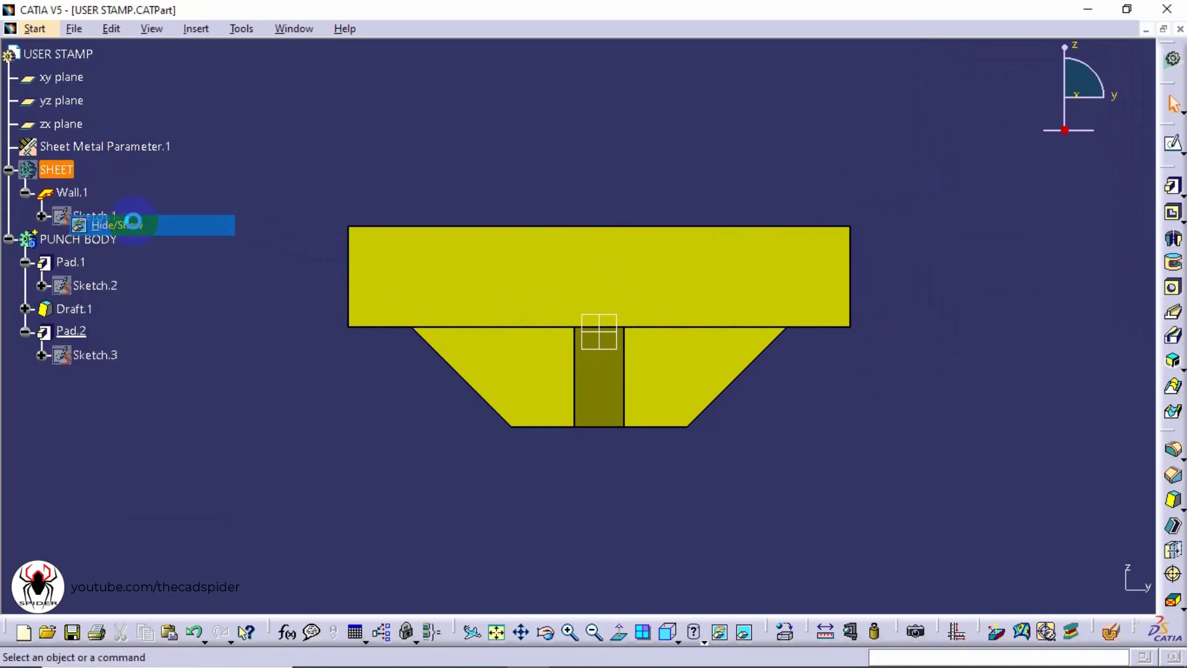
pyautogui.keyDown('ctrl'); pyautogui.moveTo(750, 347); pyautogui.dragTo(750, 308, button='middle'); pyautogui.keyUp('ctrl')
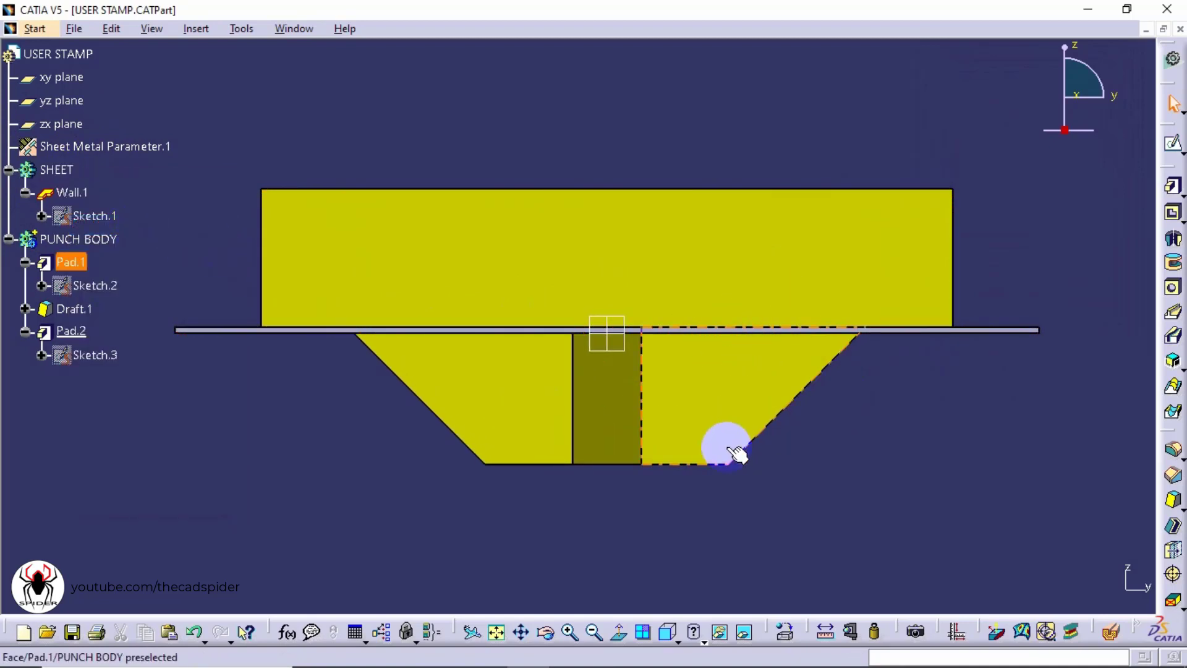
pyautogui.moveTo(723, 159); pyautogui.dragTo(666, 231, button='middle')
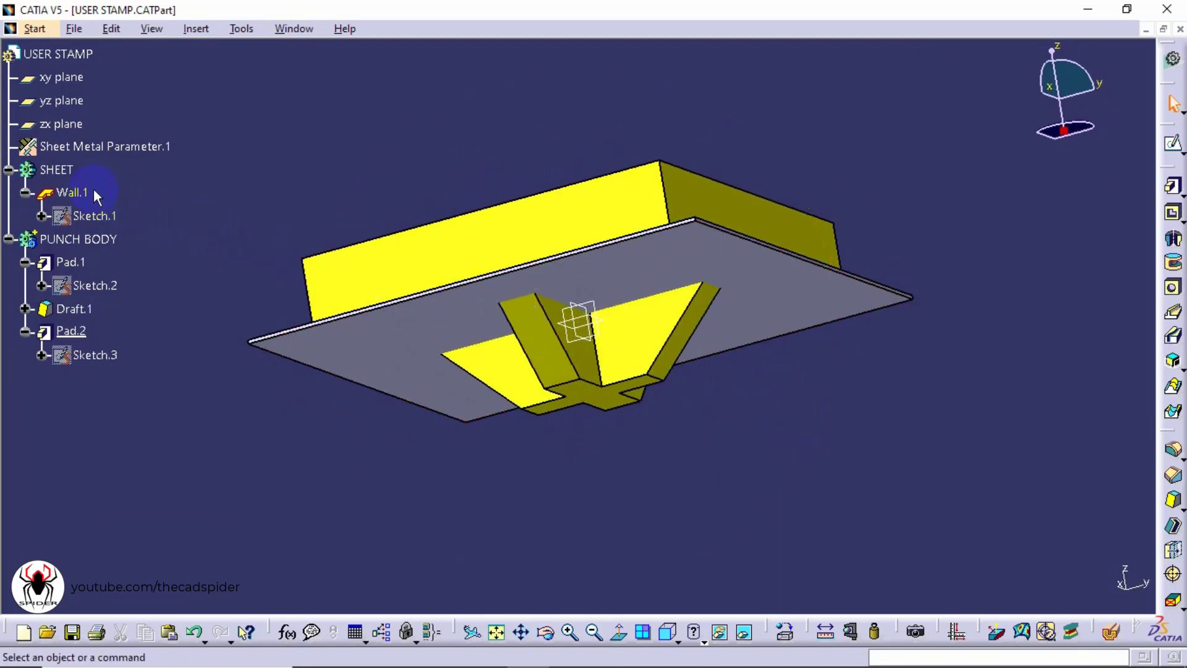
pyautogui.click(65, 171)
pyautogui.rightClick(68, 175)
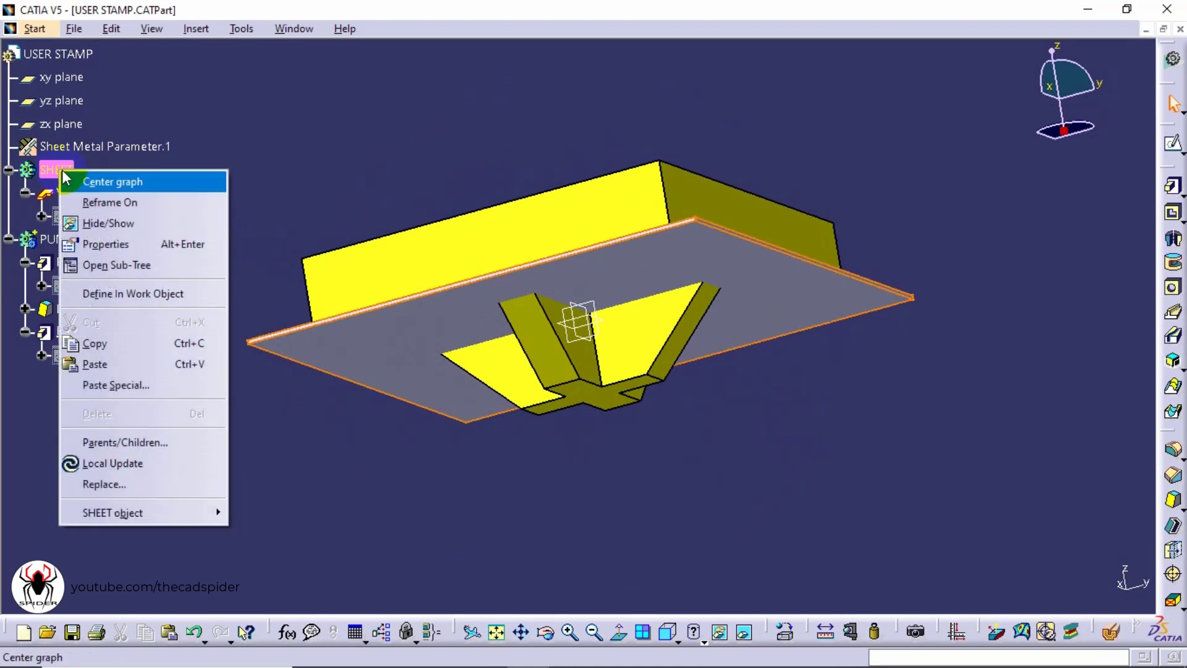
pyautogui.click(141, 231)
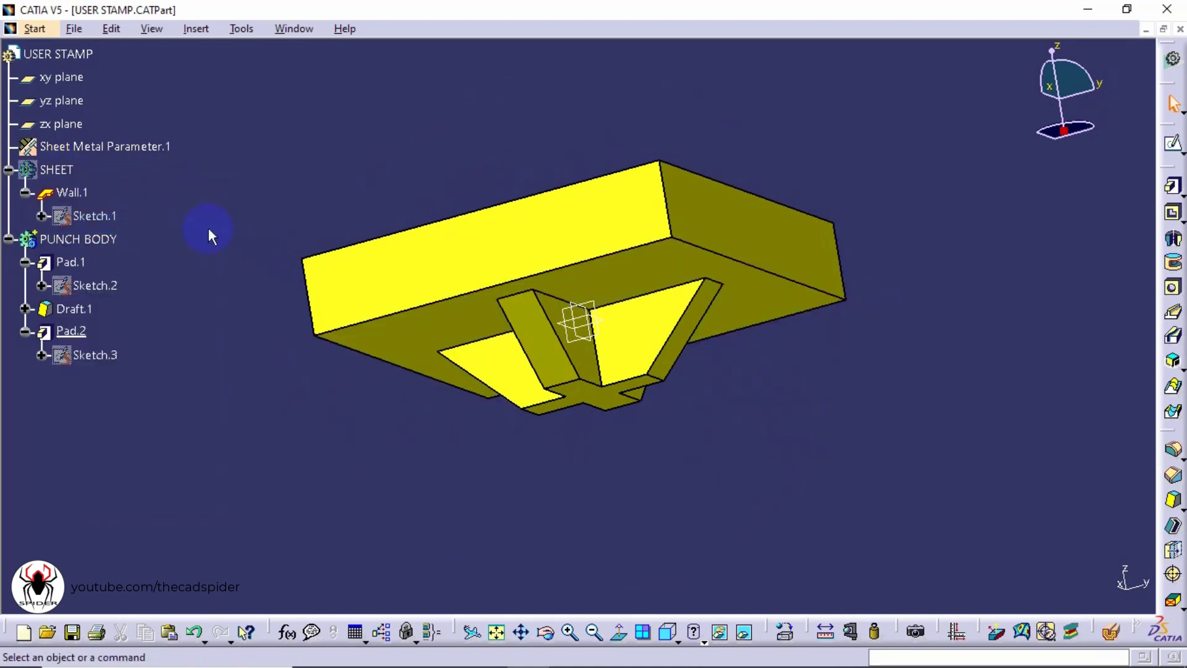
# Start an Edge Fillet and set its radius to 3 mm
pyautogui.click(1181, 457)
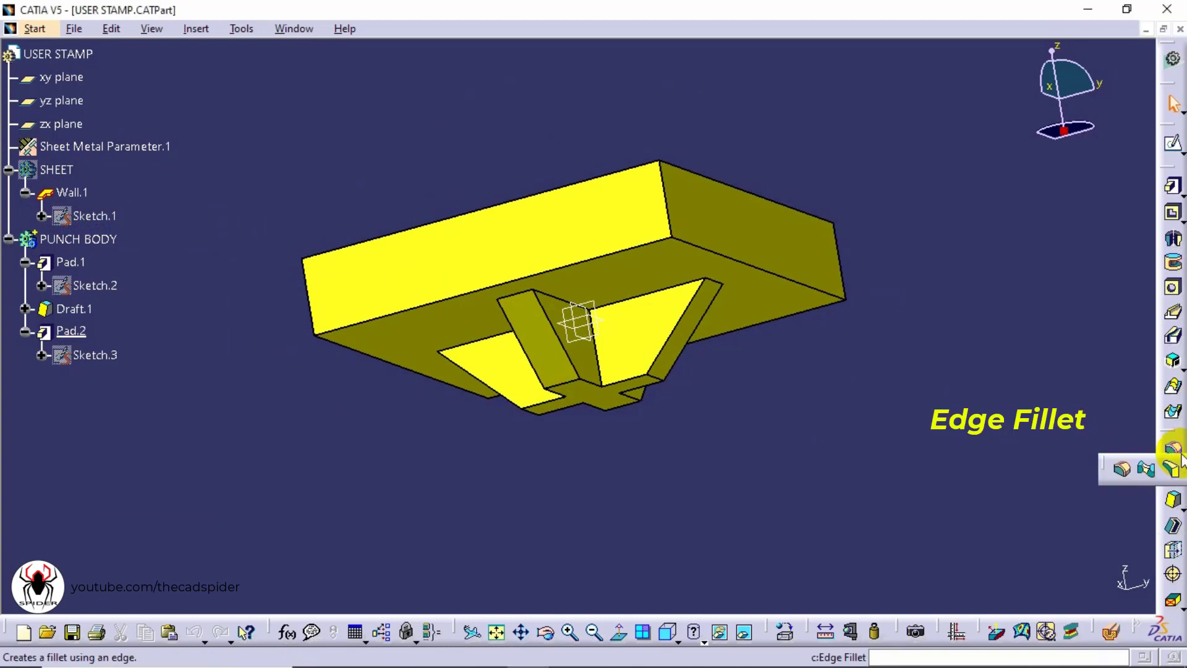
pyautogui.click(1122, 472)
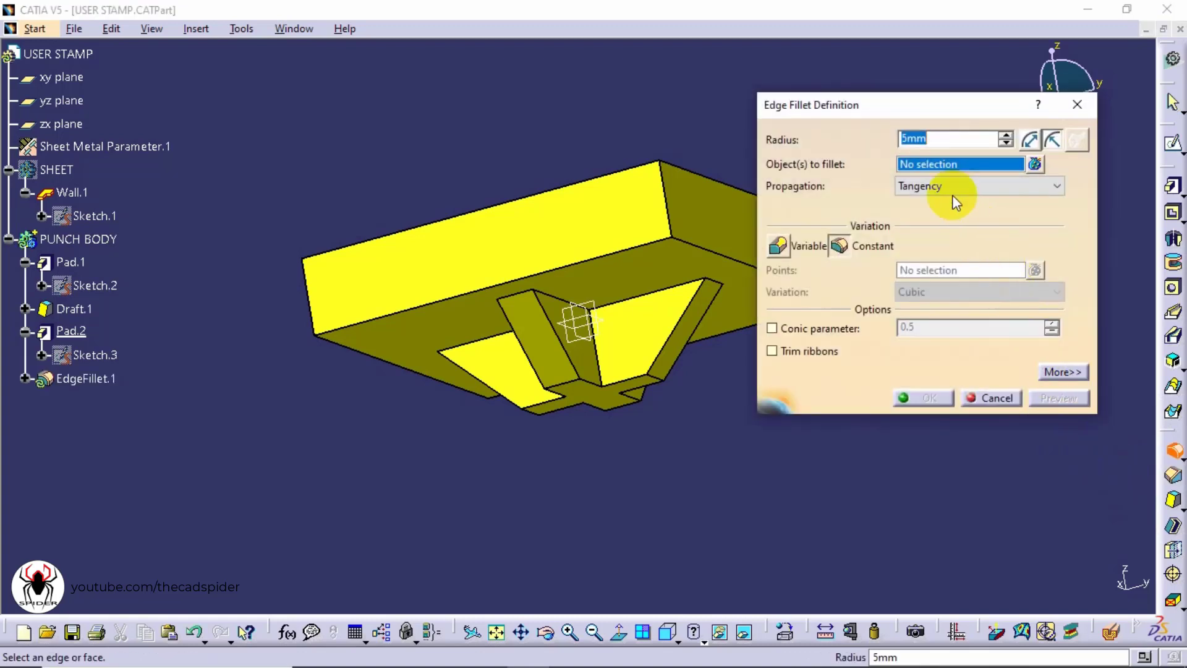
pyautogui.moveTo(933, 135); pyautogui.dragTo(892, 132)
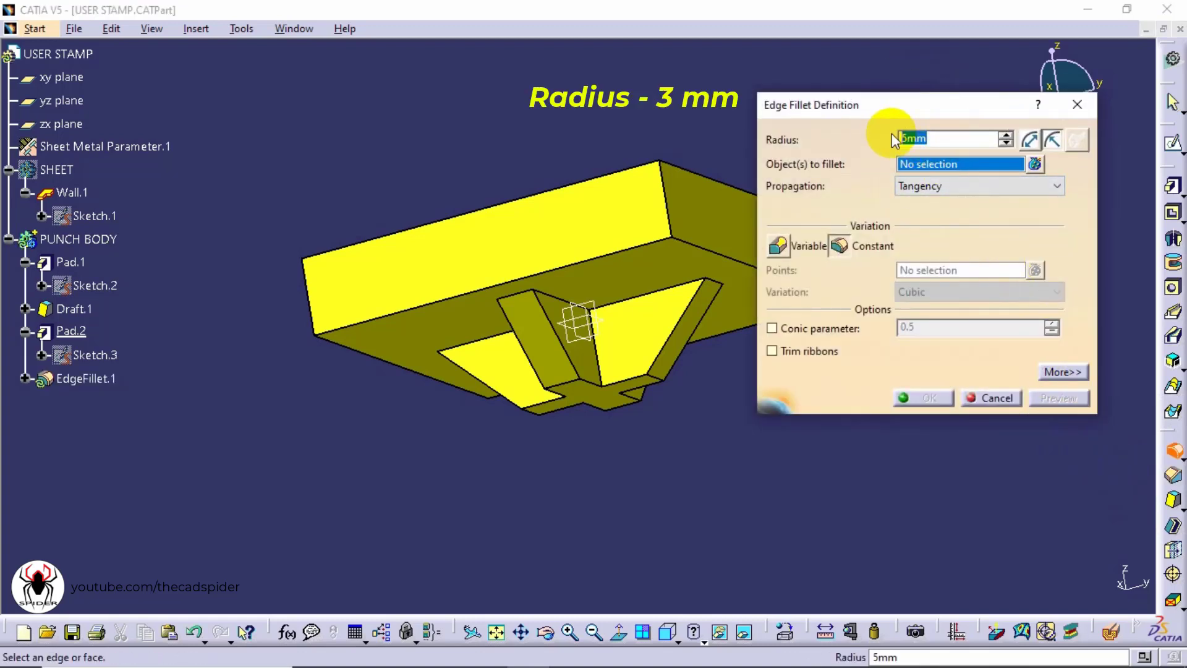
pyautogui.write('3mm')
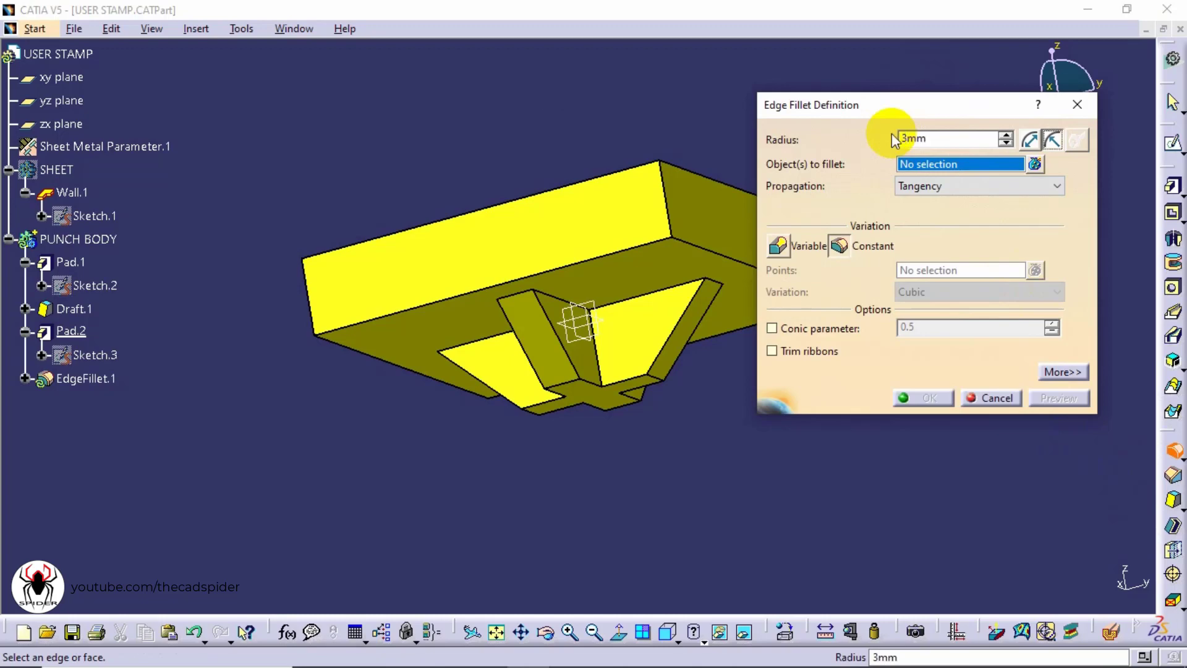
pyautogui.click(910, 163)
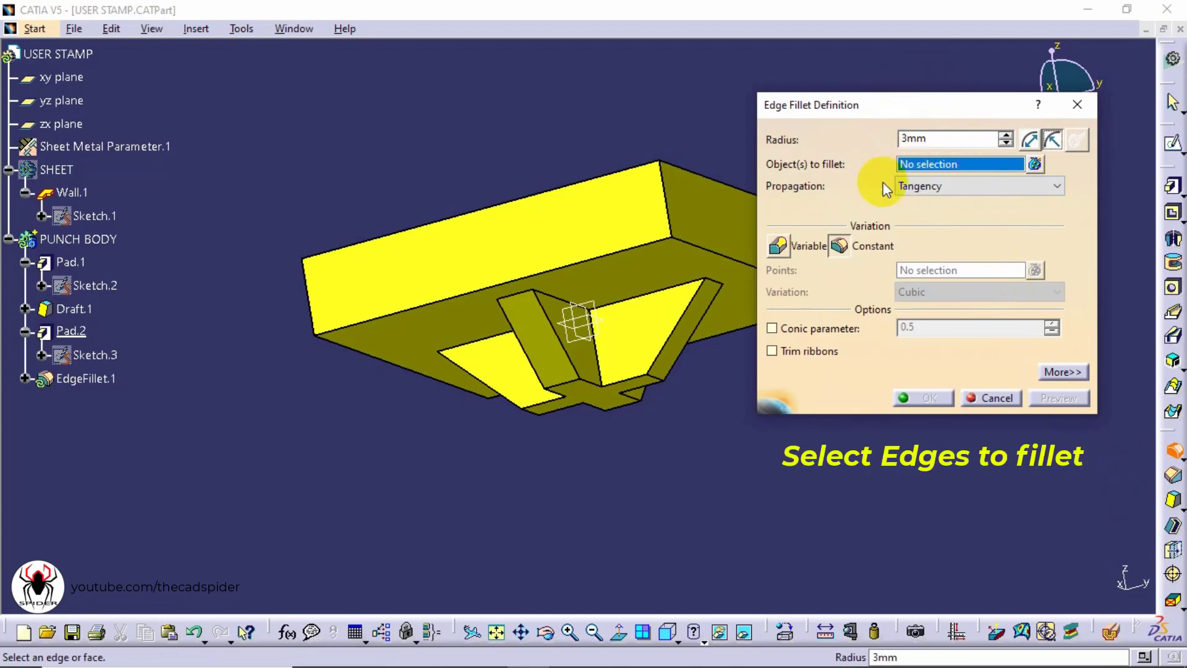
# Select the eight edges at the ends of the cross arms, preview and apply the 3 mm fillet
pyautogui.moveTo(673, 323); pyautogui.dragTo(562, 100, button='middle')
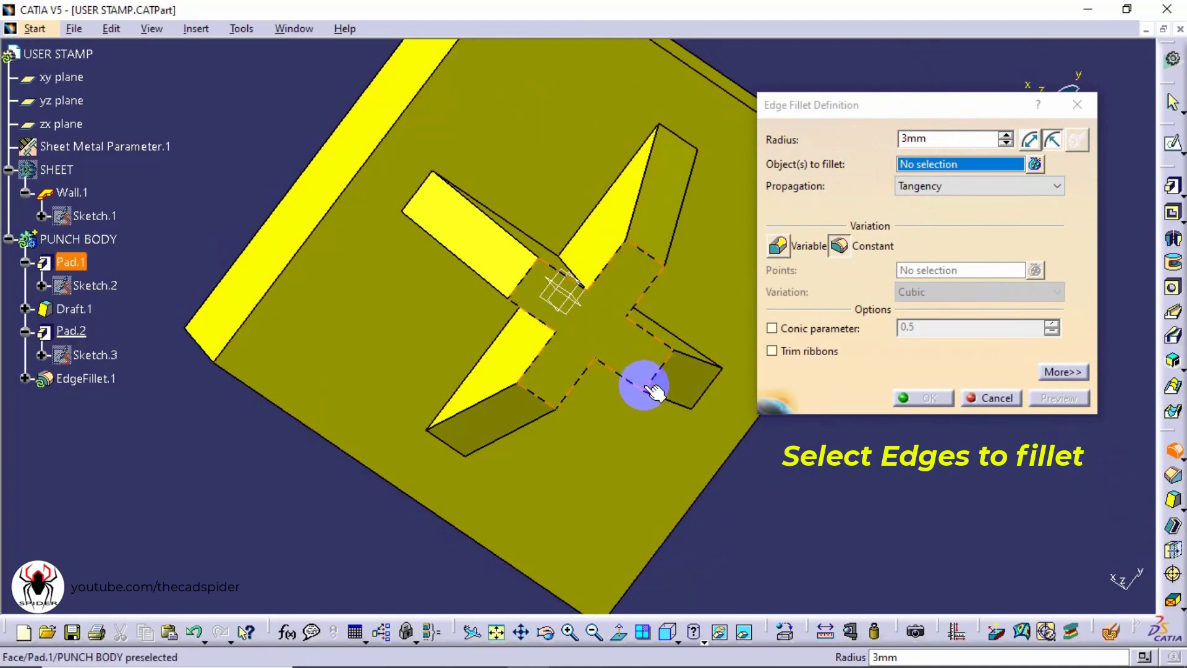
pyautogui.keyDown('ctrl'); pyautogui.moveTo(656, 389); pyautogui.dragTo(628, 331, button='middle'); pyautogui.keyUp('ctrl')
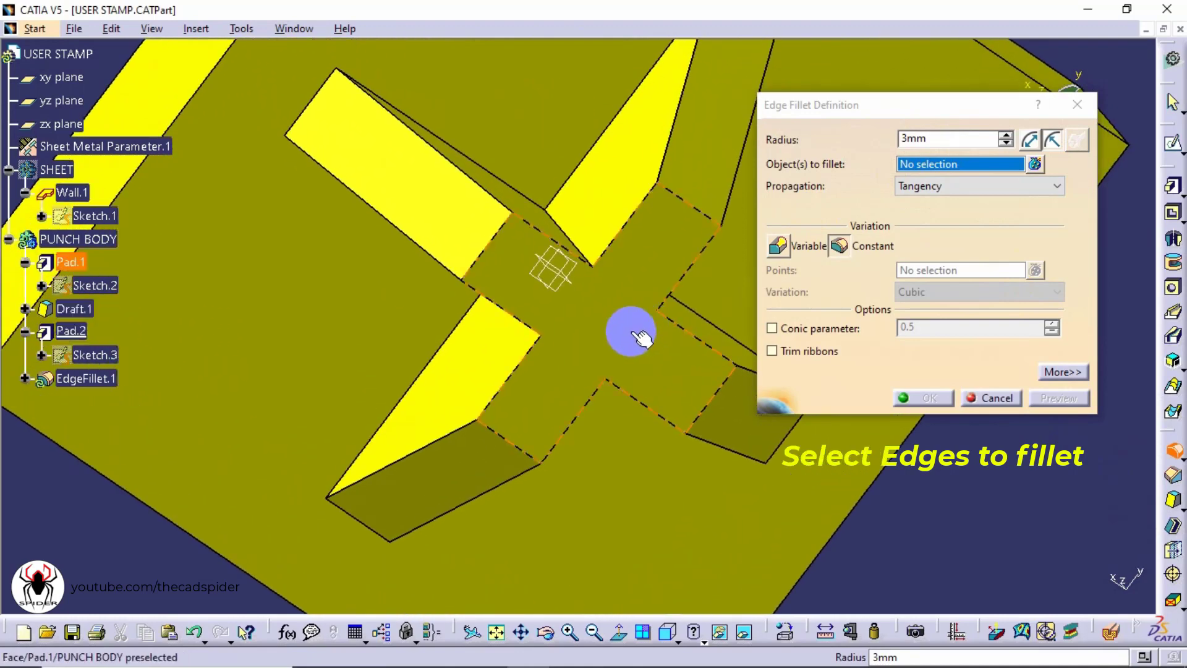
pyautogui.click(485, 259)
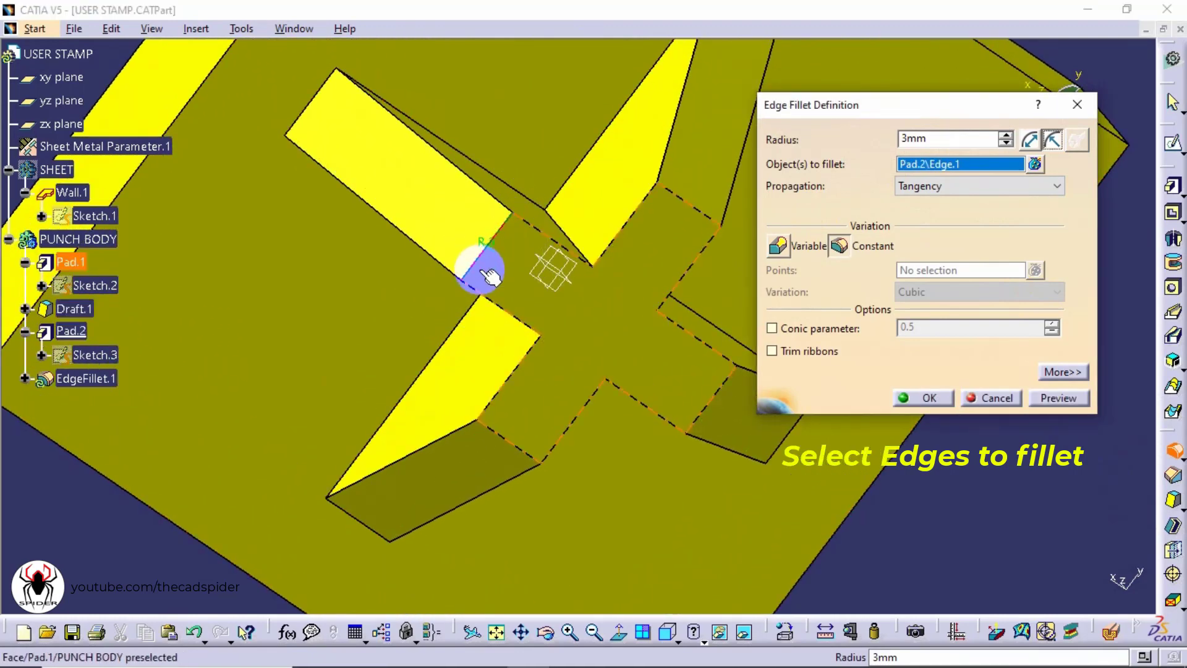
pyautogui.click(509, 441)
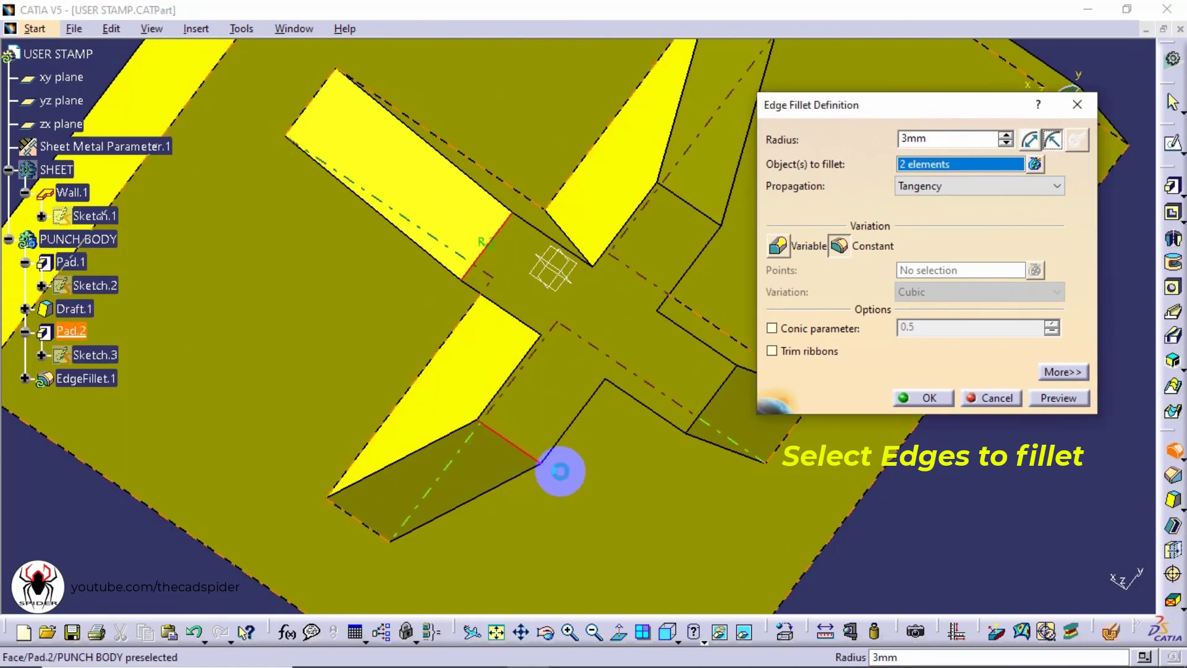
pyautogui.click(708, 405)
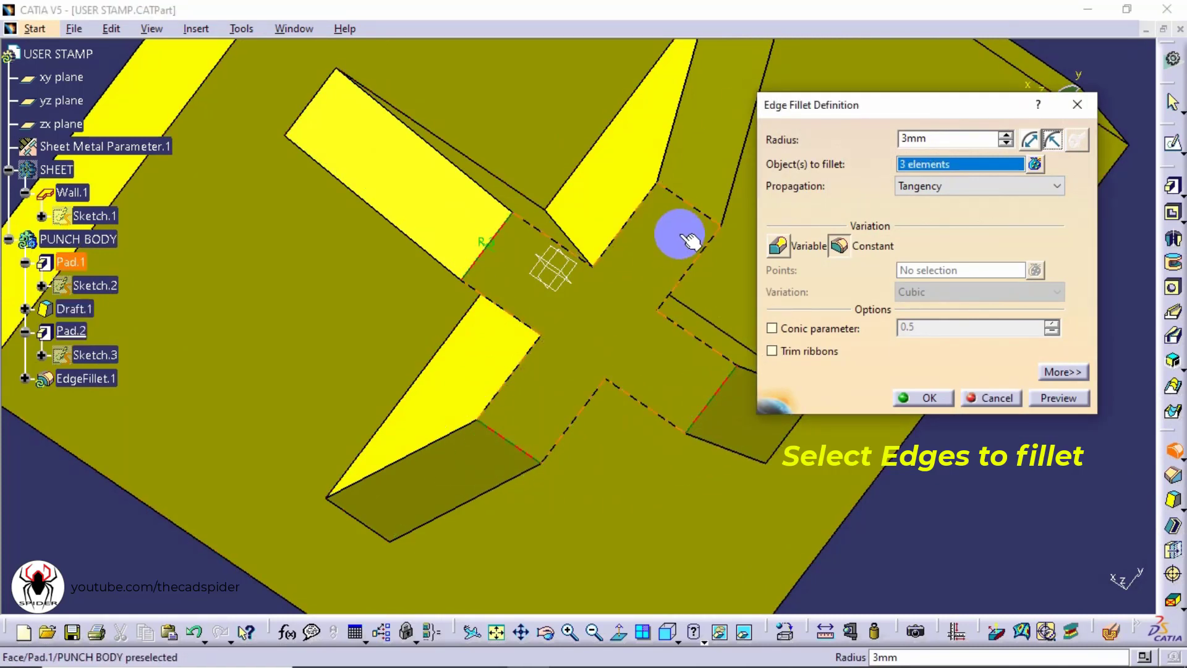
pyautogui.click(700, 212)
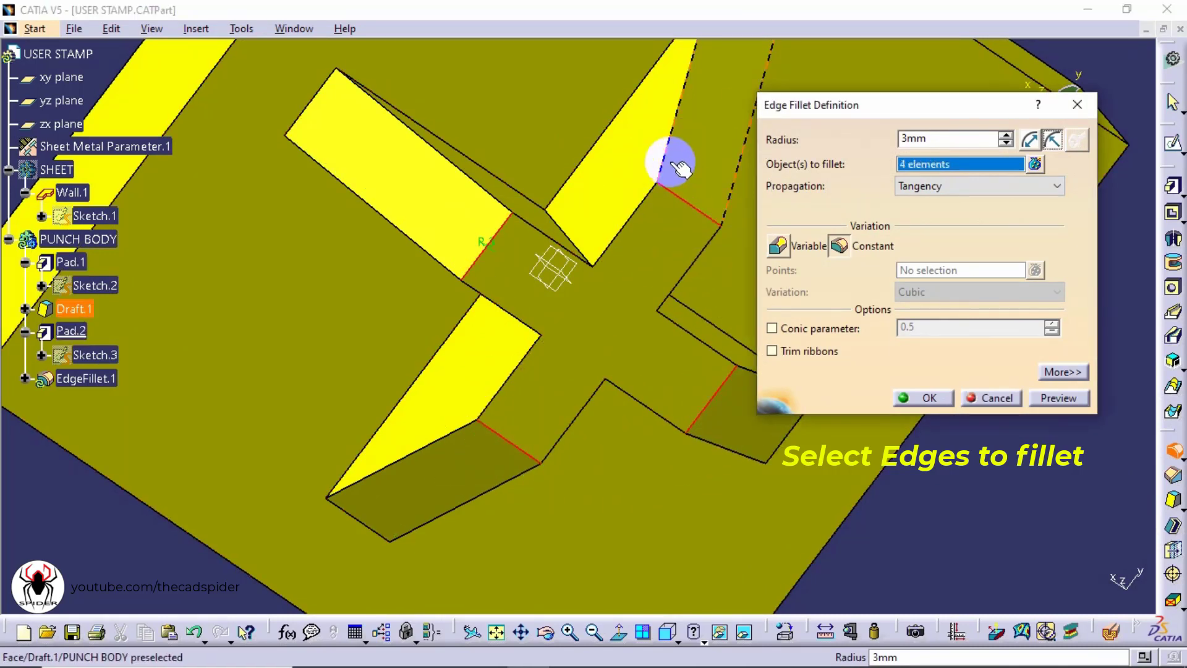
pyautogui.moveTo(673, 159); pyautogui.dragTo(640, 204, button='middle')
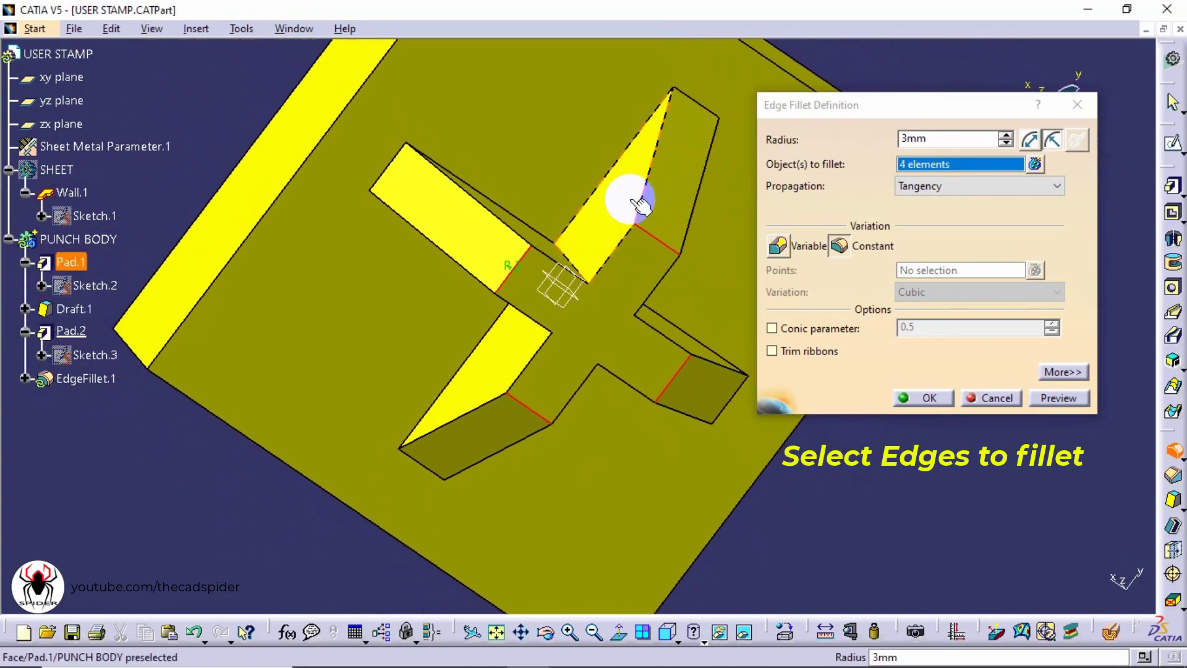
pyautogui.click(396, 155)
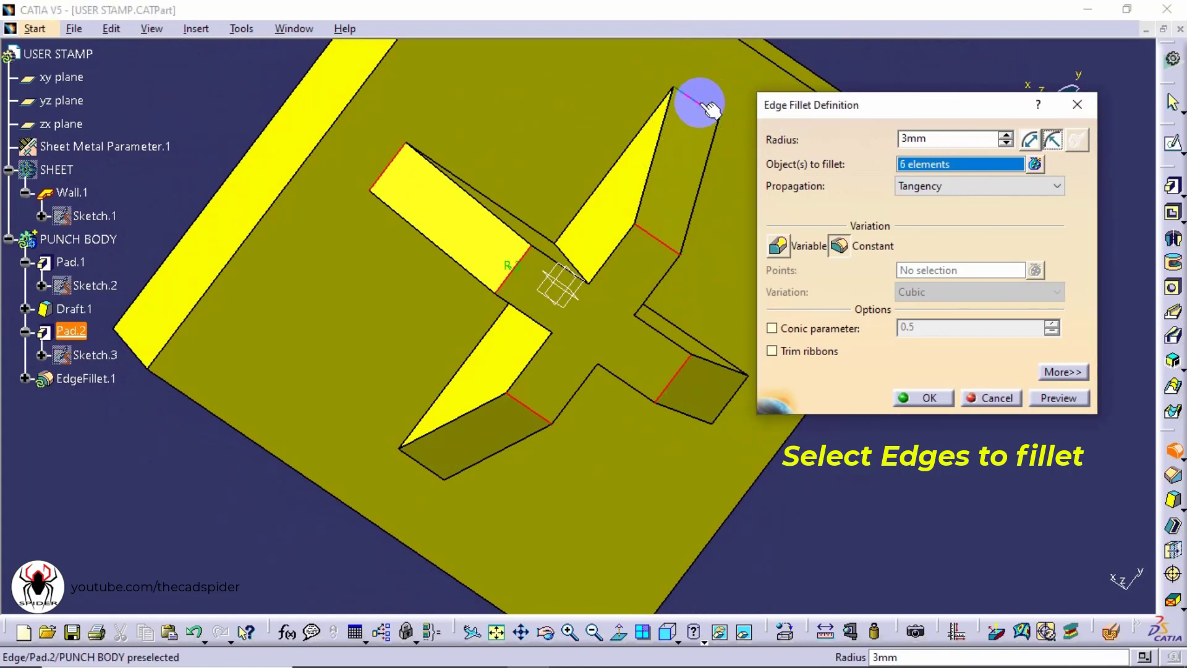
pyautogui.click(728, 402)
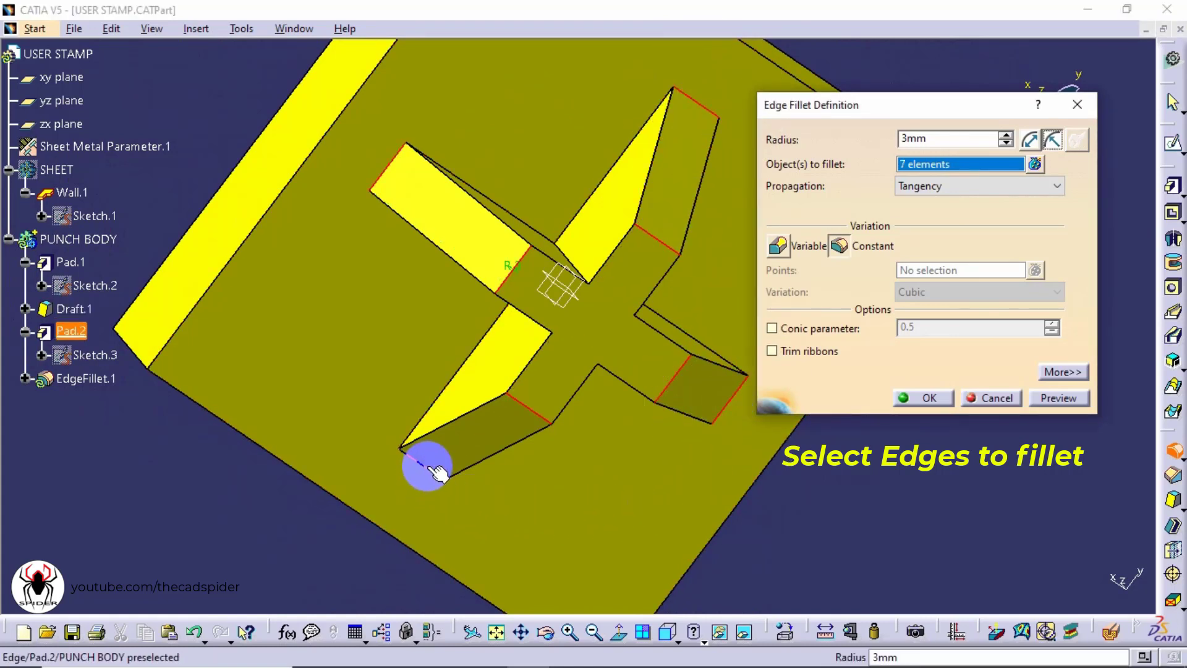
pyautogui.click(427, 467)
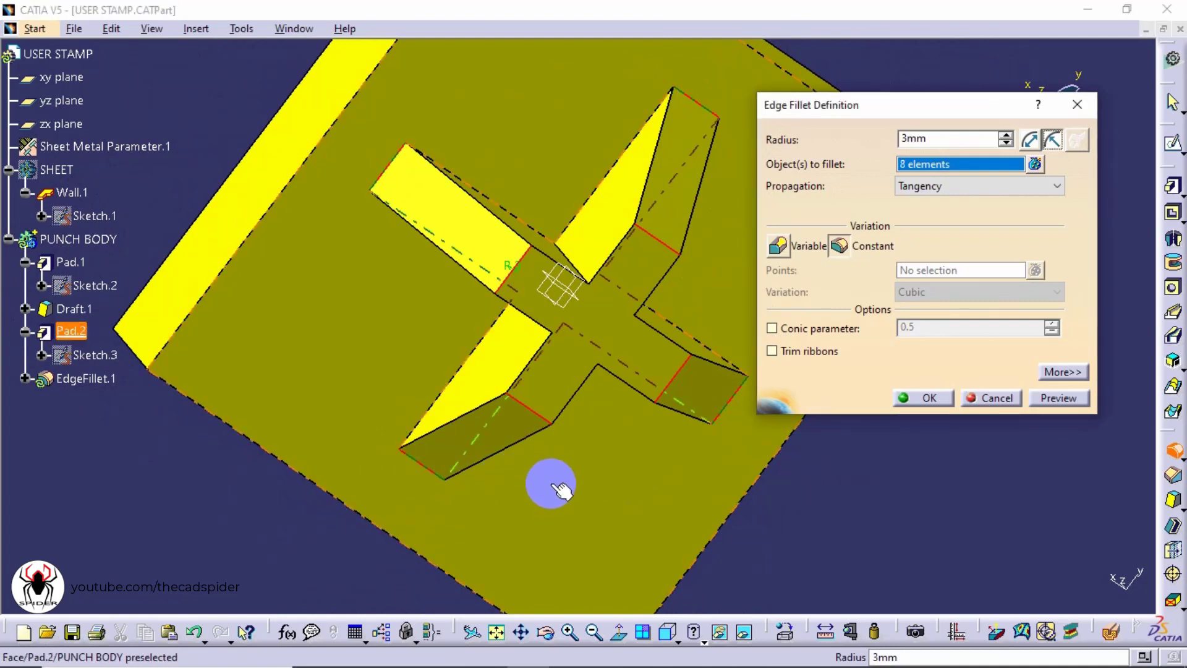
pyautogui.click(1059, 396)
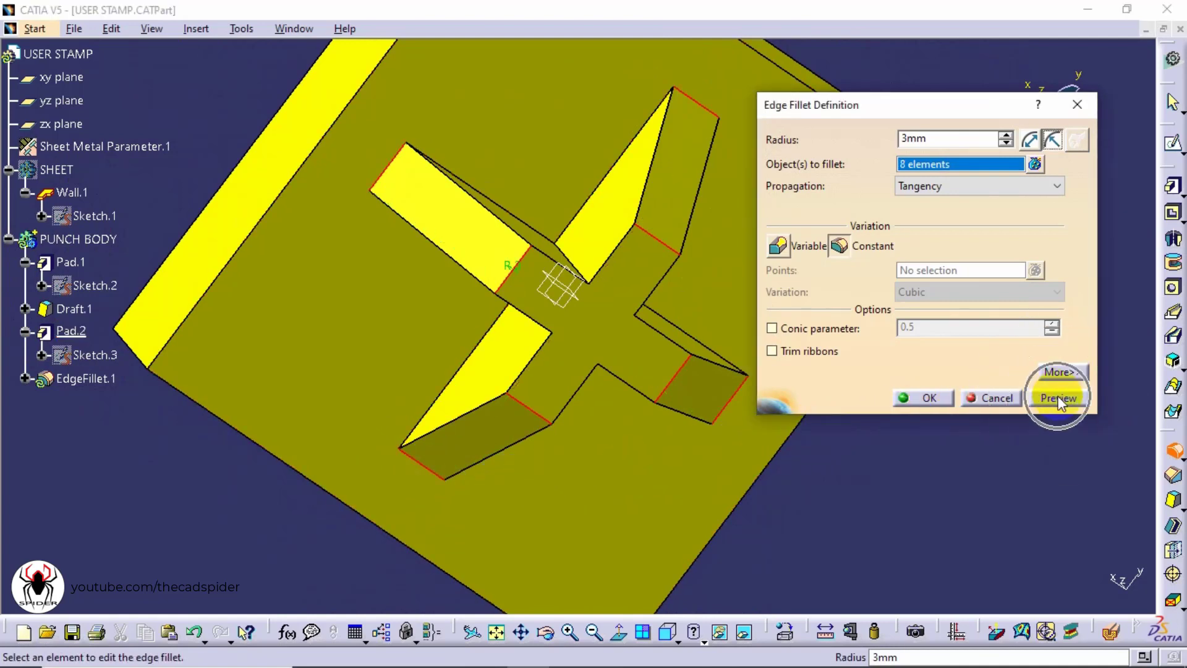
pyautogui.click(938, 399)
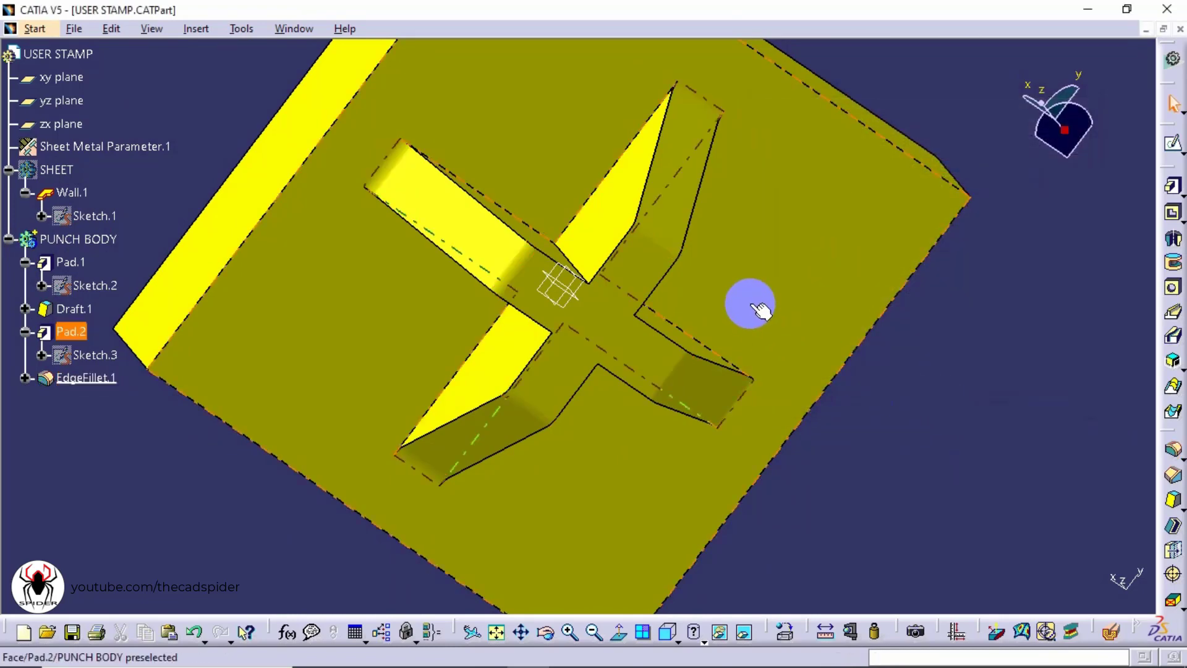
# Inspect the filleted punch body from the front view
pyautogui.moveTo(750, 304); pyautogui.dragTo(415, 343, button='middle')
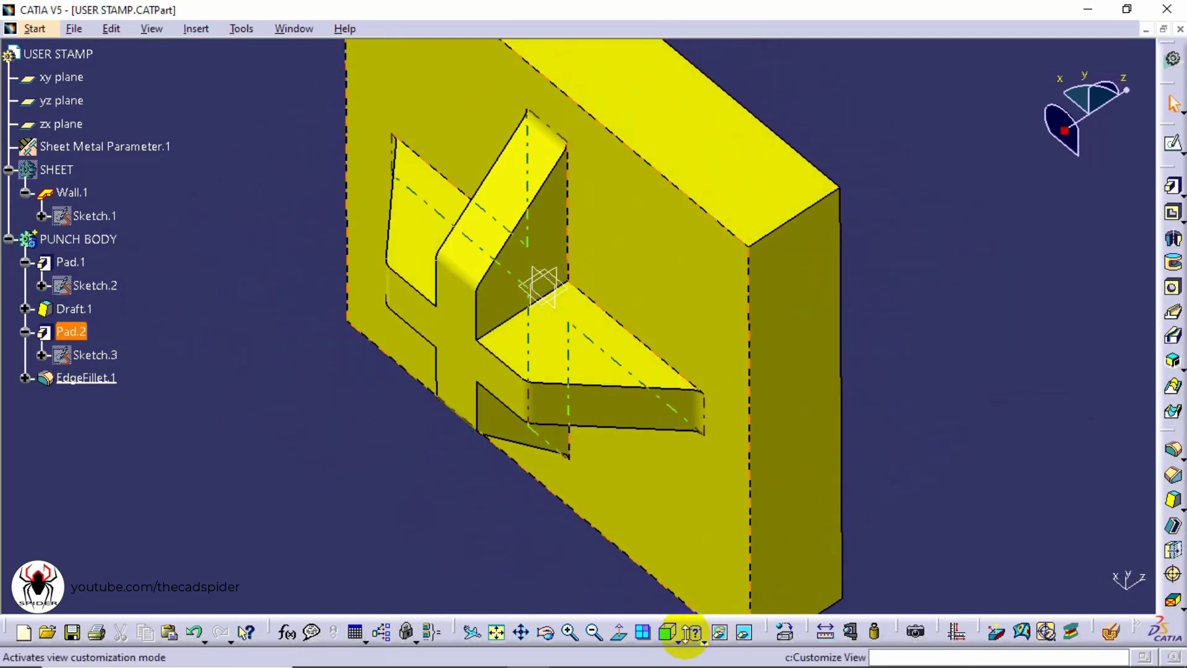
pyautogui.click(678, 642)
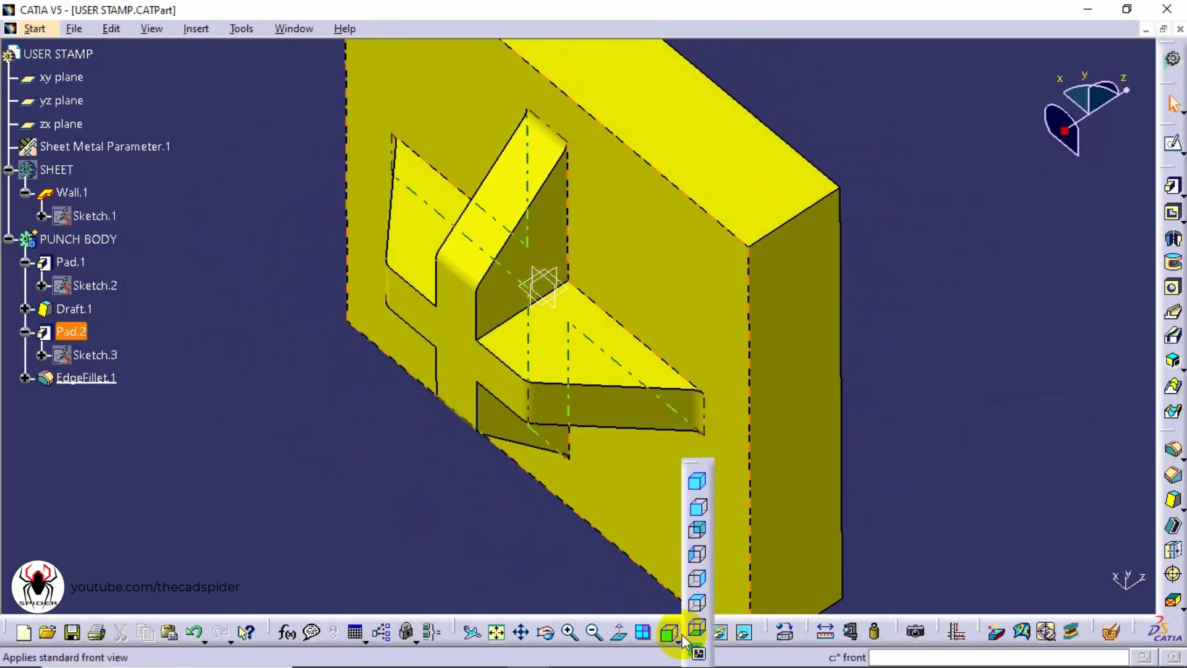
pyautogui.click(699, 507)
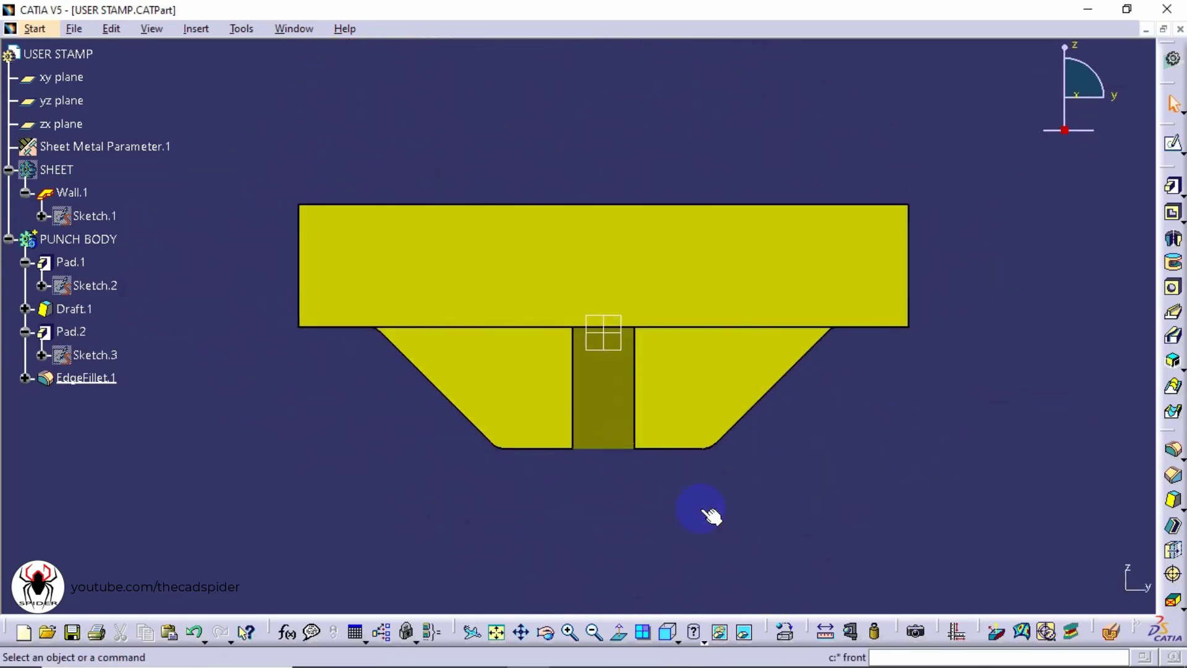
pyautogui.keyDown('ctrl'); pyautogui.moveTo(701, 509); pyautogui.dragTo(763, 408, button='middle'); pyautogui.keyUp('ctrl')
pyautogui.moveTo(780, 436); pyautogui.dragTo(780, 311, button='middle')
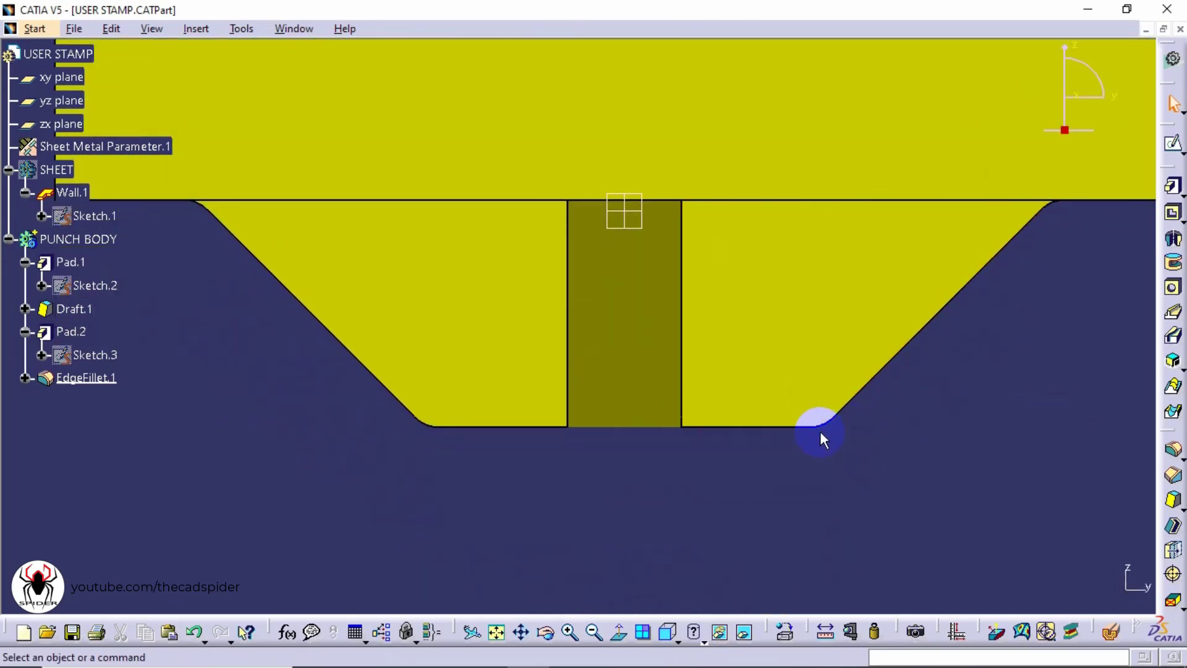
pyautogui.moveTo(452, 432); pyautogui.dragTo(680, 497, button='middle')
pyautogui.keyDown('ctrl'); pyautogui.moveTo(422, 276); pyautogui.dragTo(643, 522, button='middle'); pyautogui.keyUp('ctrl')
pyautogui.click(284, 254)
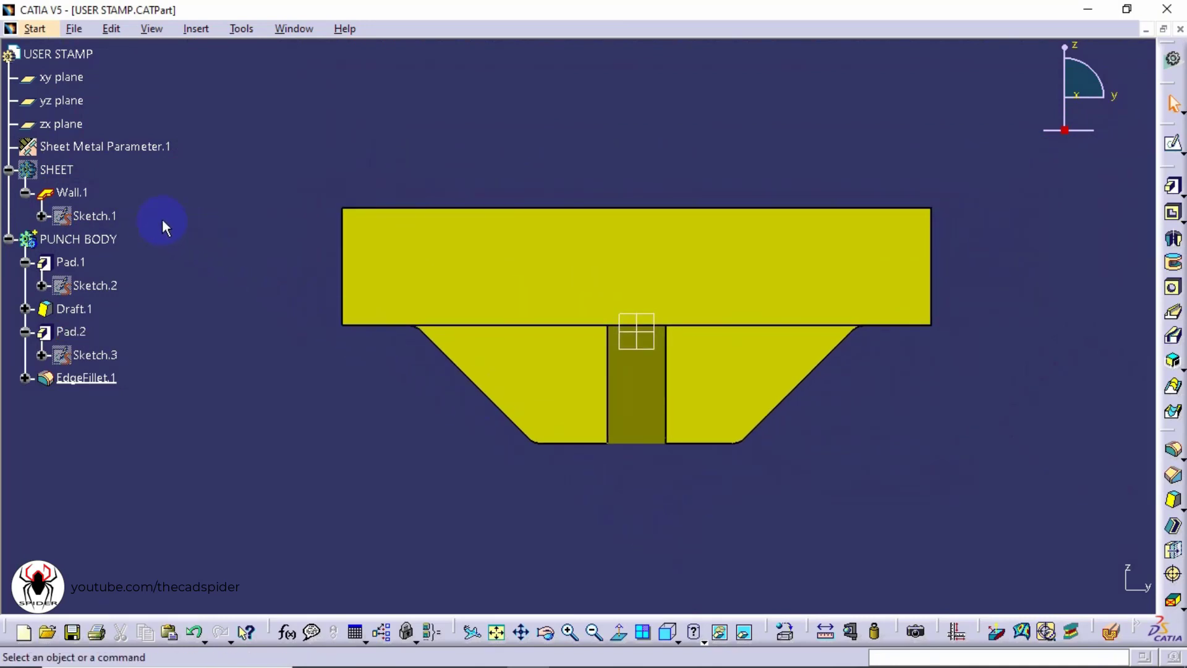
# Show the SHEET body again alongside the punch body
pyautogui.rightClick(58, 170)
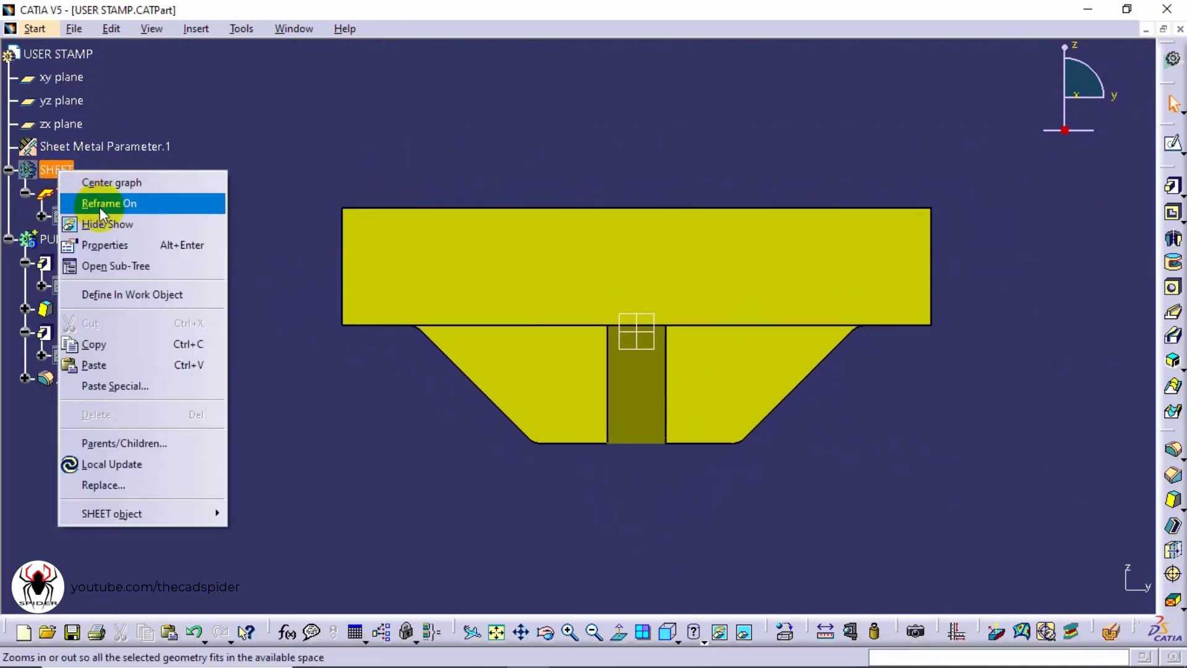
pyautogui.click(144, 227)
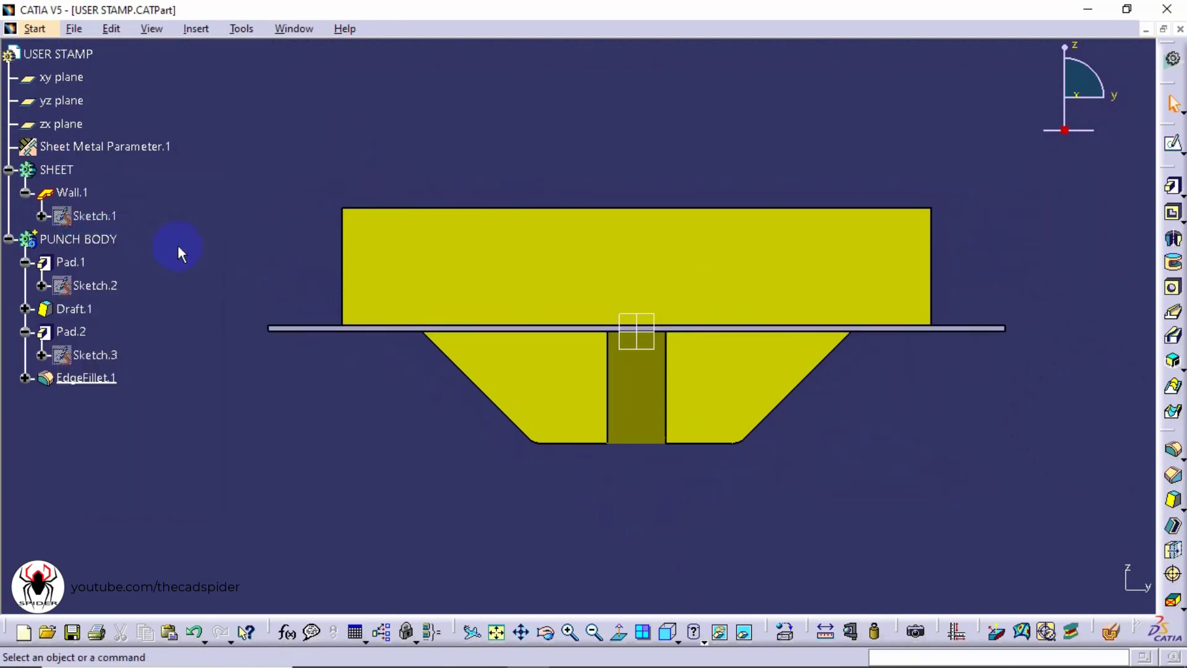
pyautogui.keyDown('ctrl'); pyautogui.moveTo(703, 405); pyautogui.dragTo(701, 379, button='middle'); pyautogui.keyUp('ctrl')
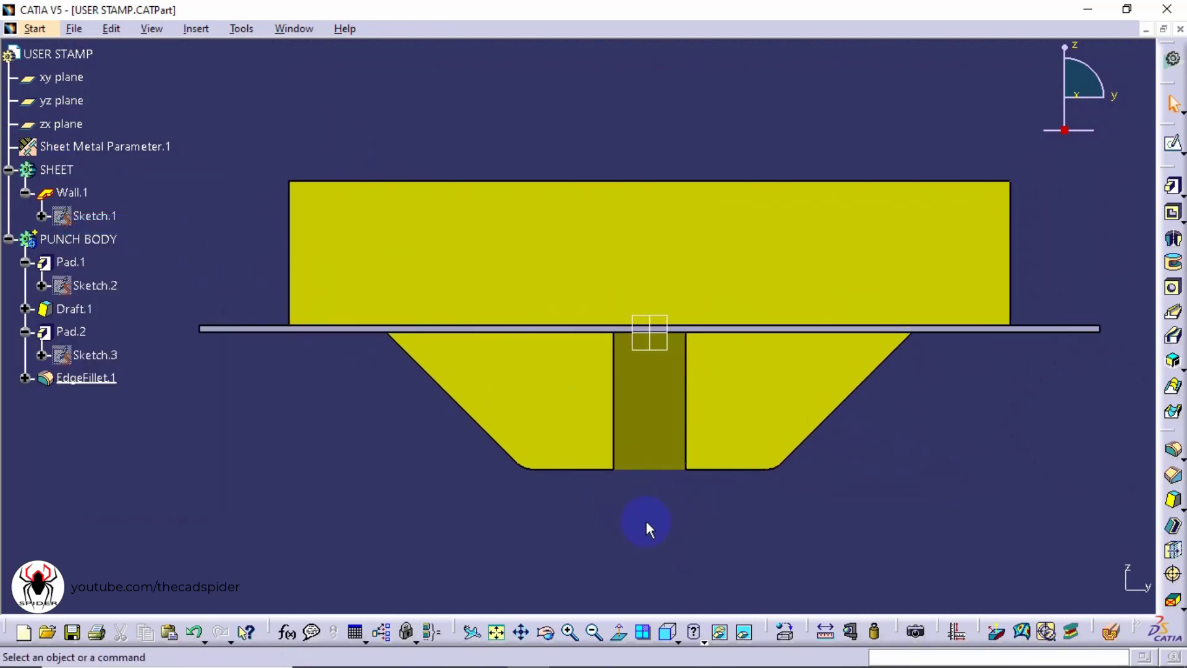
# Define the SHEET body as the in-work object
pyautogui.rightClick(73, 174)
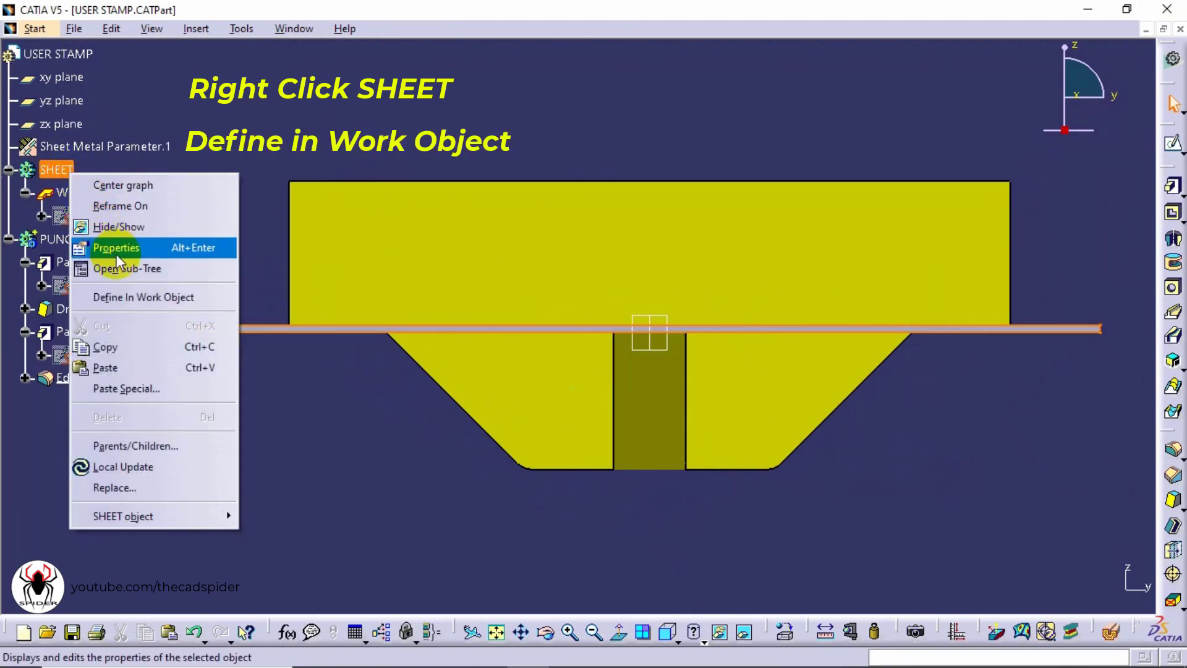
pyautogui.click(136, 298)
pyautogui.click(143, 286)
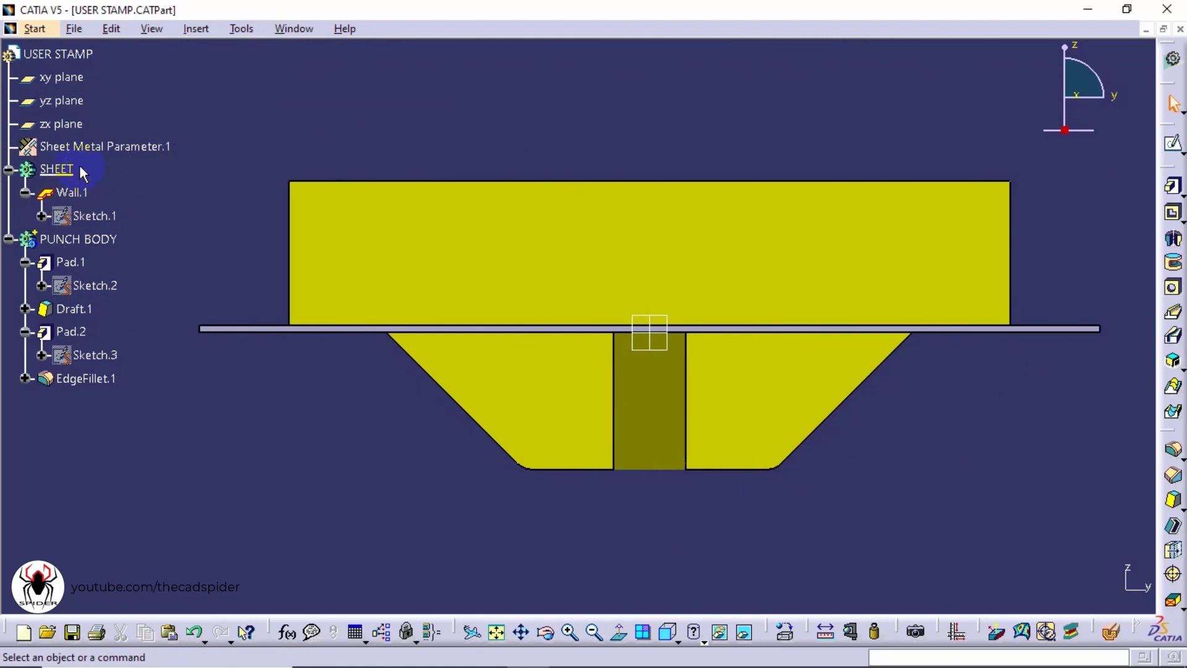
# Switch to the Generative Sheetmetal Design workbench
pyautogui.click(33, 31)
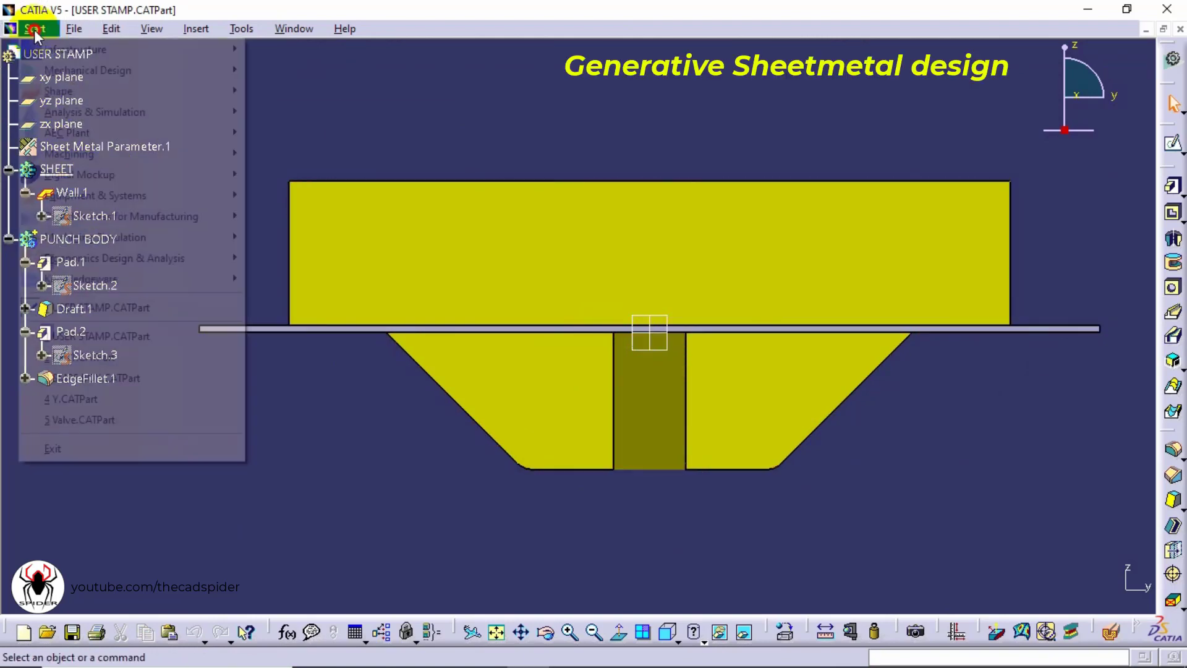
pyautogui.click(43, 72)
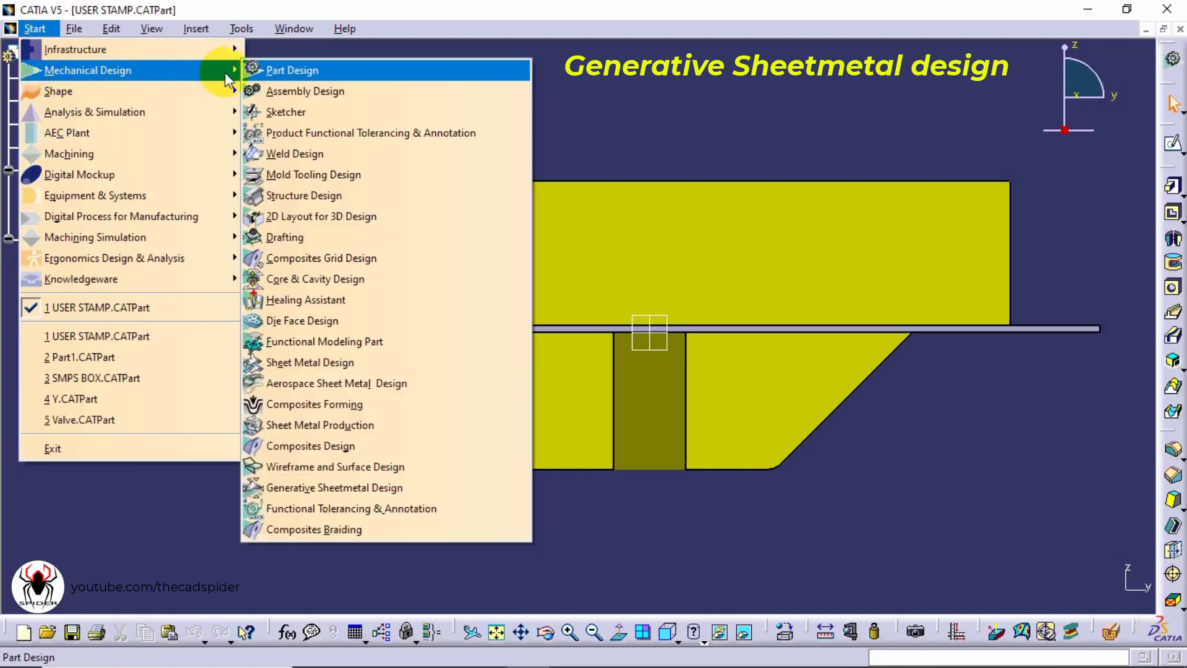
pyautogui.click(401, 486)
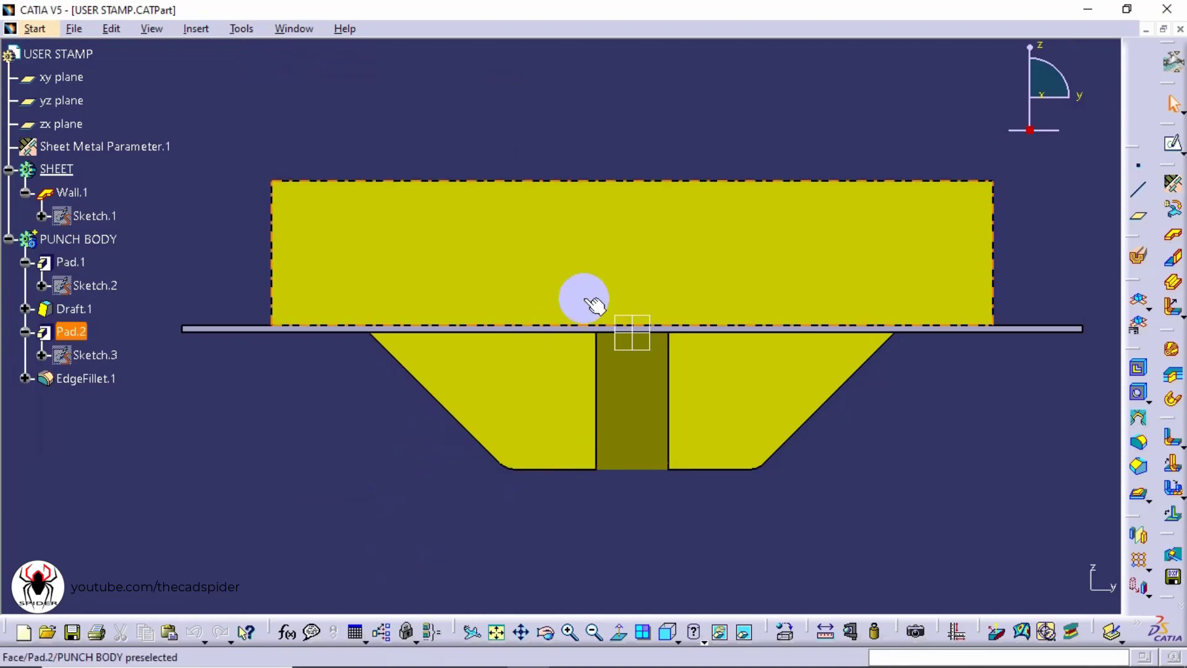
# Start a User Stamp on the sheet wall and select the PUNCH BODY as the punch
pyautogui.moveTo(699, 109); pyautogui.dragTo(744, 260, button='middle')
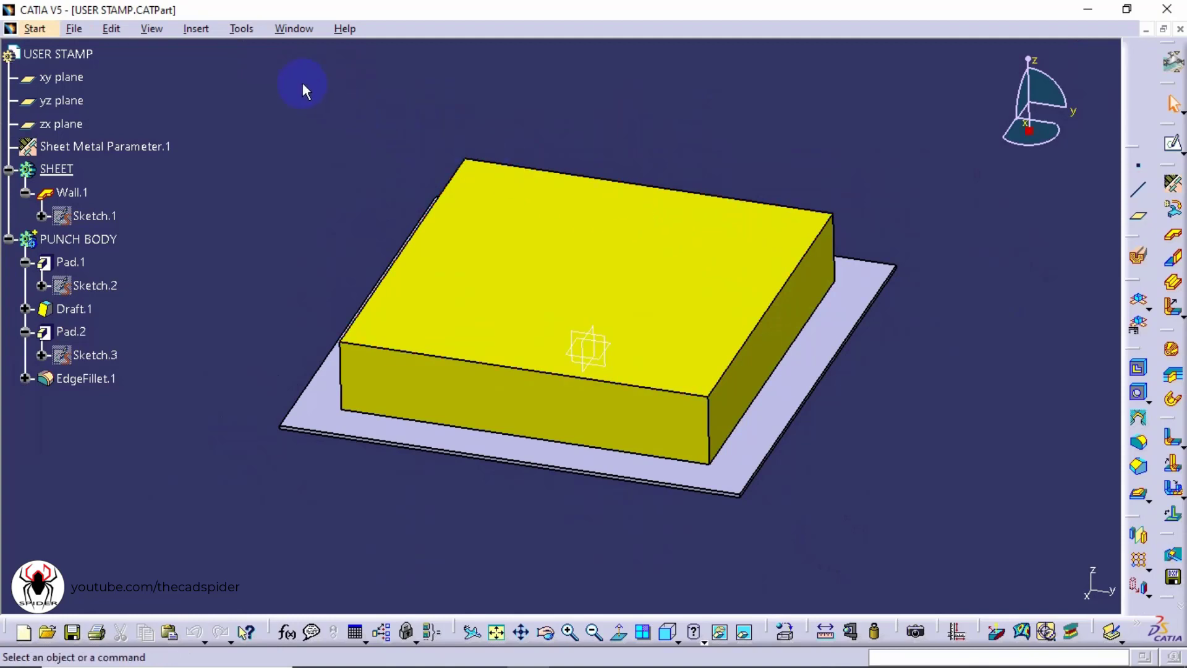
pyautogui.click(195, 29)
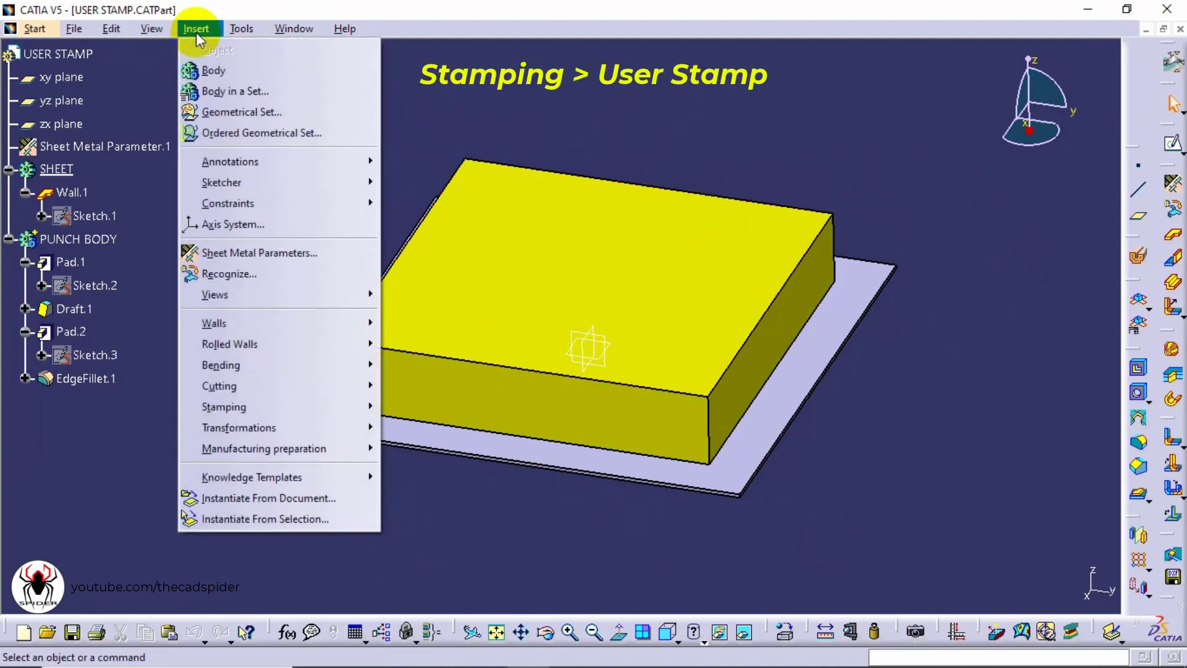
pyautogui.click(234, 408)
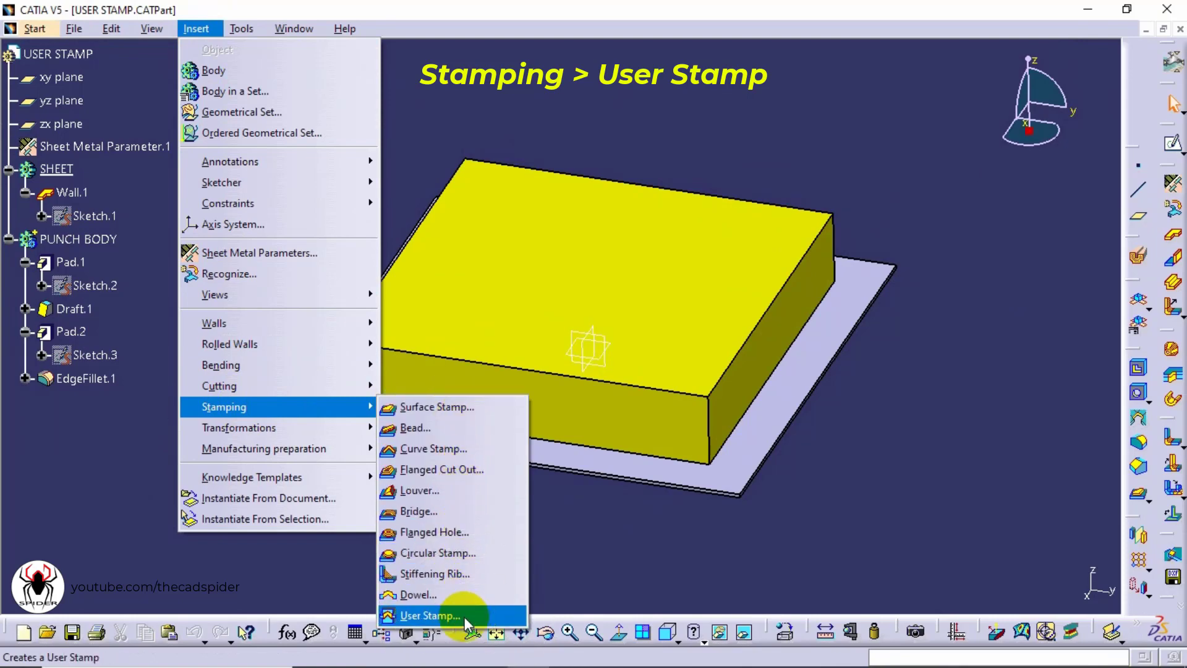
pyautogui.click(433, 616)
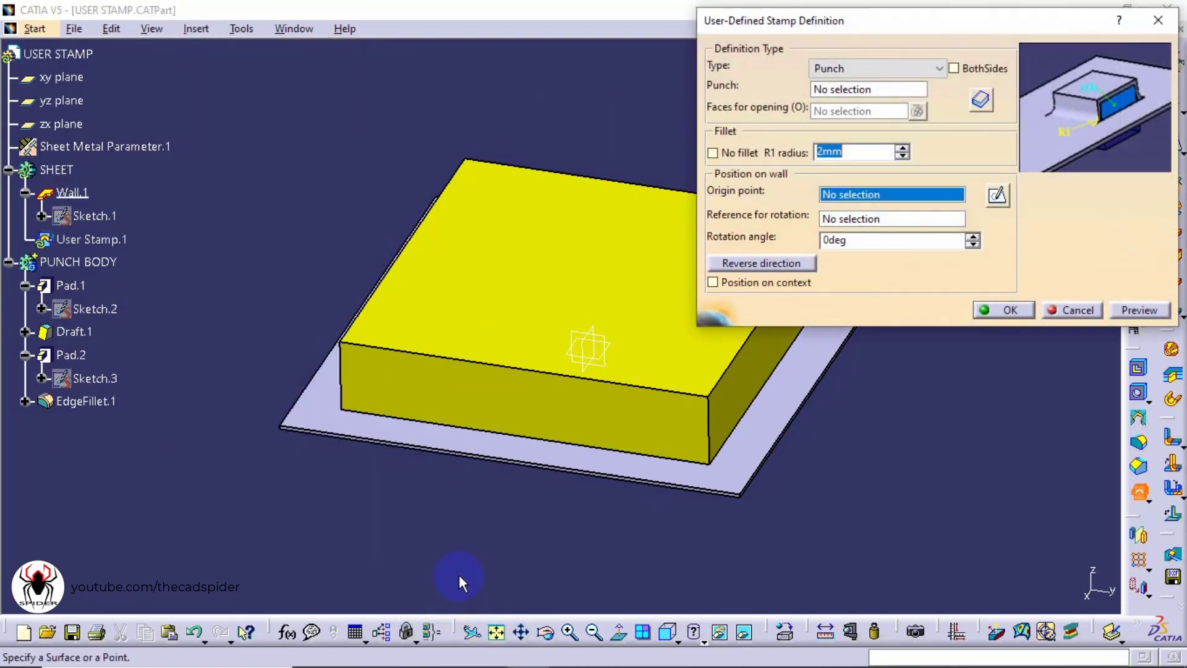
pyautogui.moveTo(878, 478); pyautogui.dragTo(709, 480, button='middle')
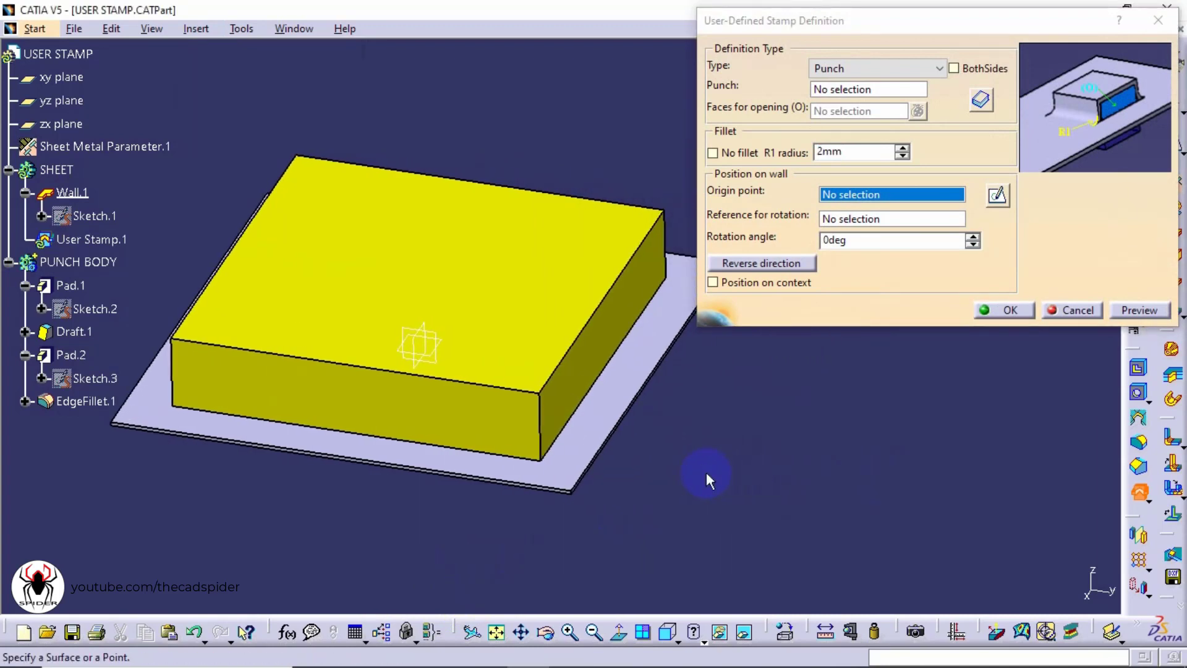
pyautogui.click(840, 91)
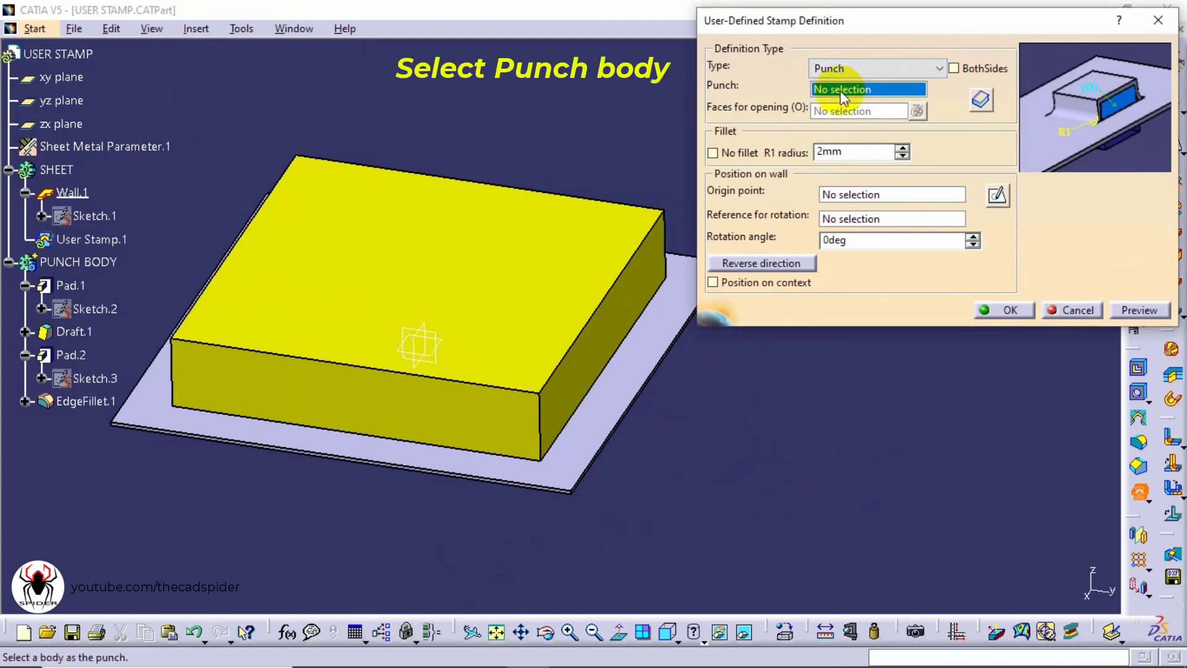
pyautogui.click(591, 233)
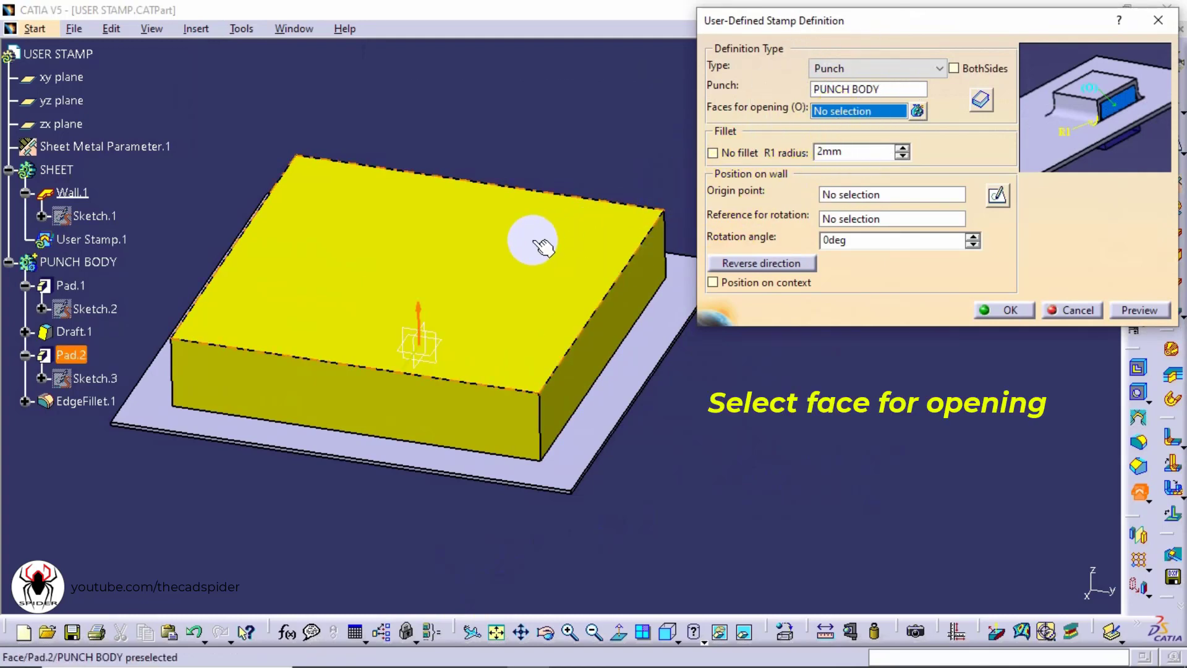
# Select the eight end faces of the cross punch's arms as faces for opening
pyautogui.moveTo(533, 241); pyautogui.dragTo(561, 57, button='middle')
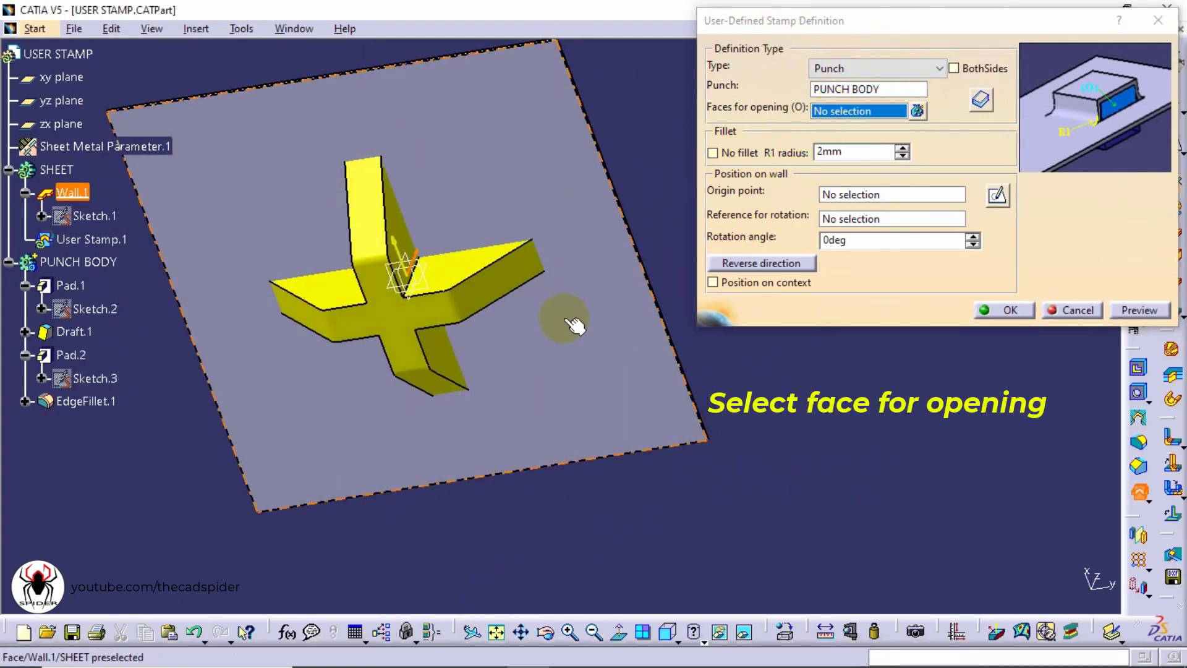
pyautogui.moveTo(575, 326); pyautogui.dragTo(532, 207, button='middle')
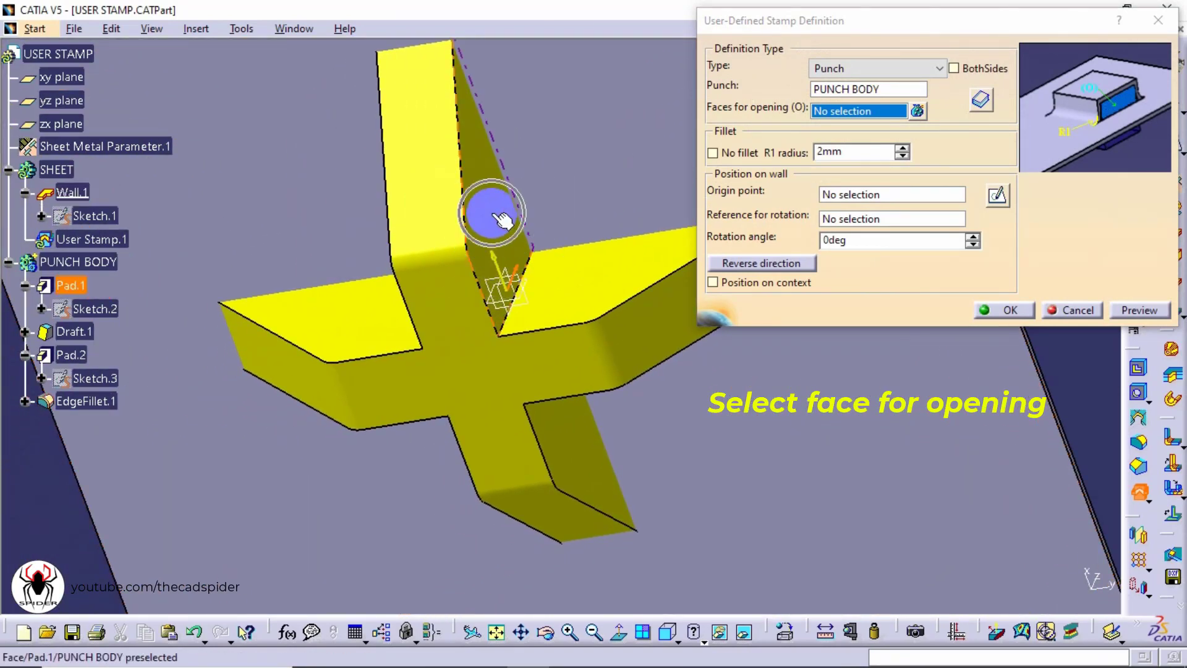
pyautogui.click(500, 218)
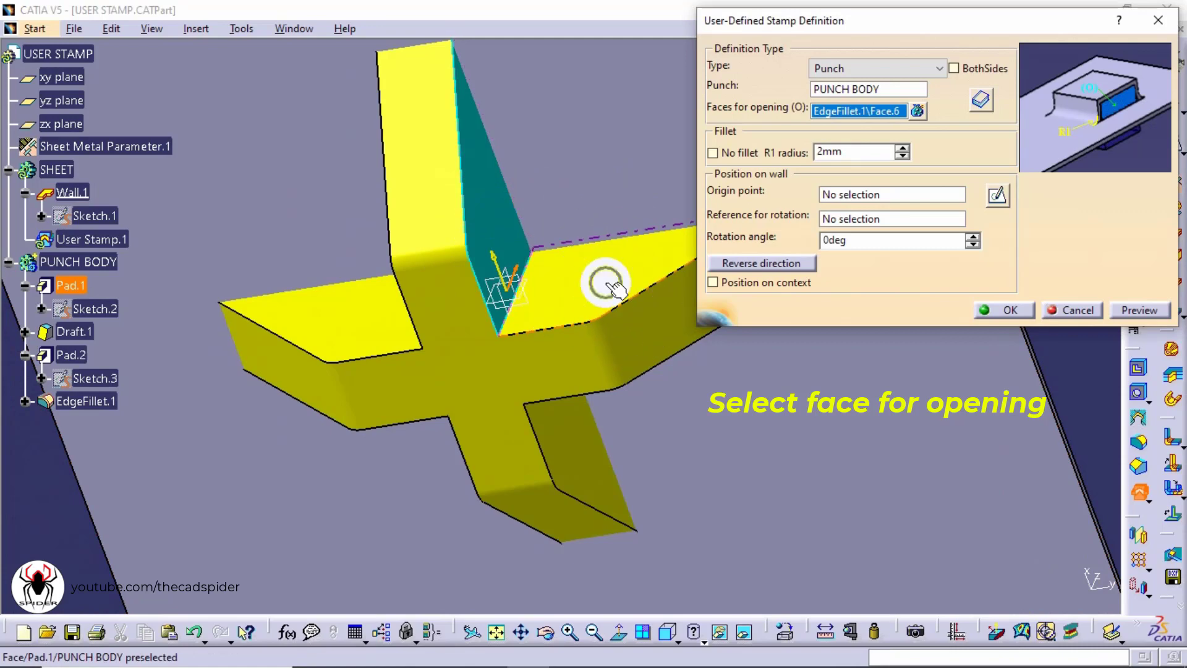
pyautogui.click(607, 256)
pyautogui.moveTo(607, 256); pyautogui.dragTo(450, 106, button='middle')
pyautogui.click(558, 259)
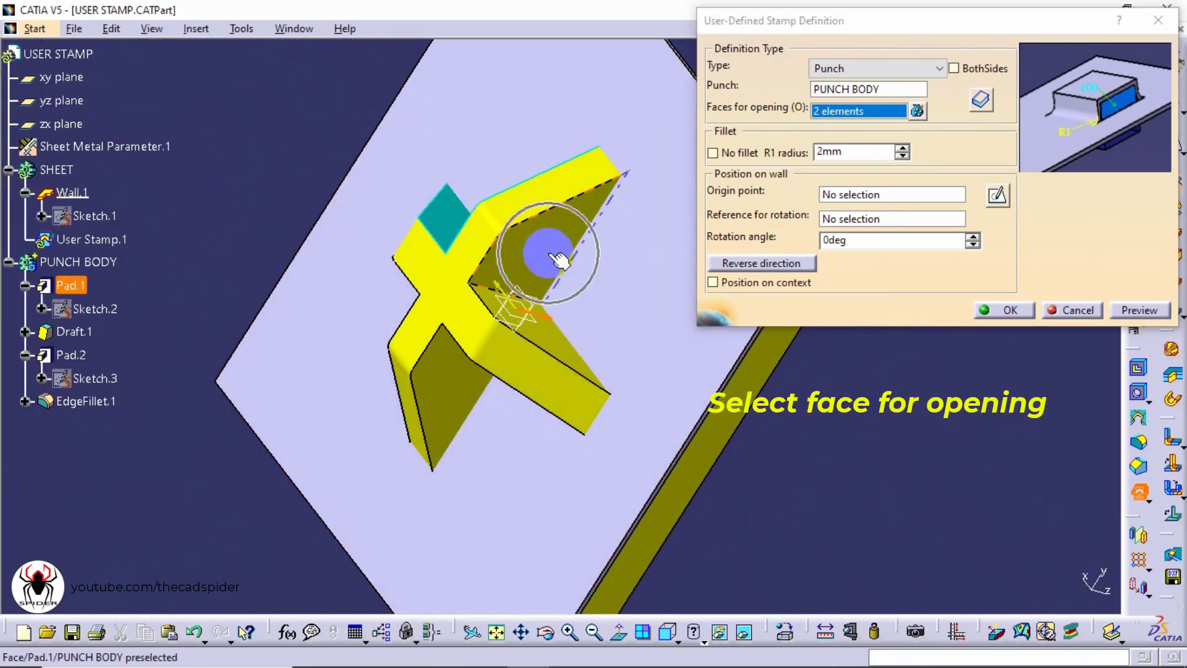
pyautogui.click(559, 339)
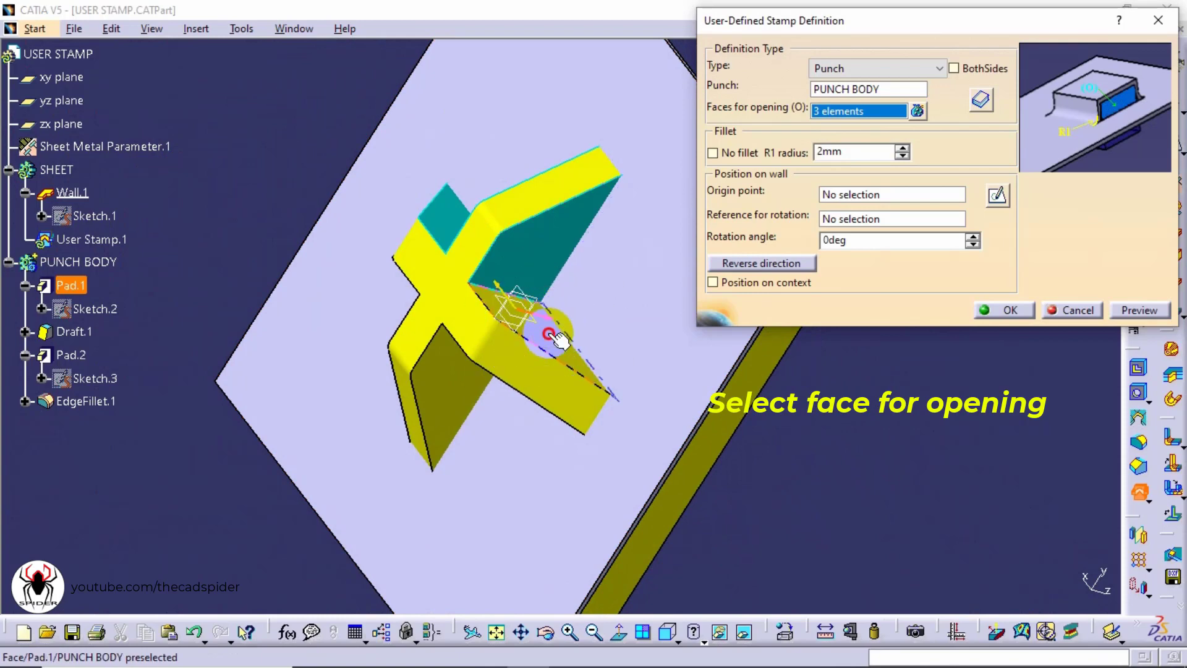
pyautogui.moveTo(543, 403); pyautogui.dragTo(608, 321, button='middle')
pyautogui.click(596, 324)
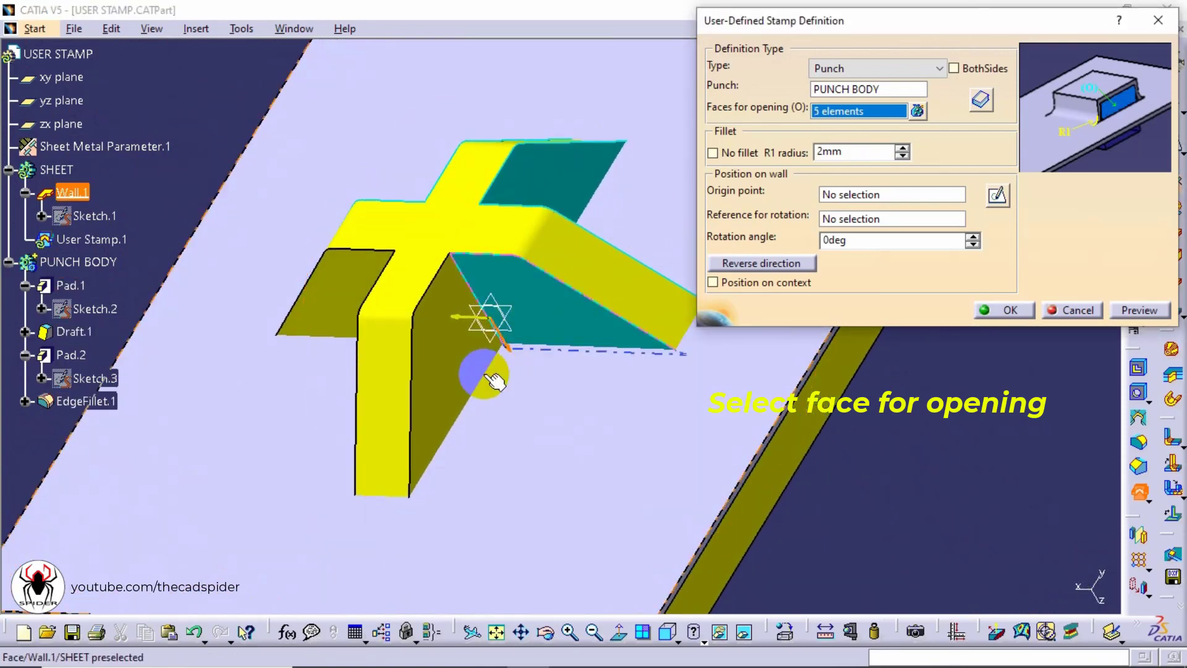
pyautogui.click(454, 391)
pyautogui.moveTo(392, 268); pyautogui.dragTo(677, 351, button='middle')
pyautogui.click(543, 371)
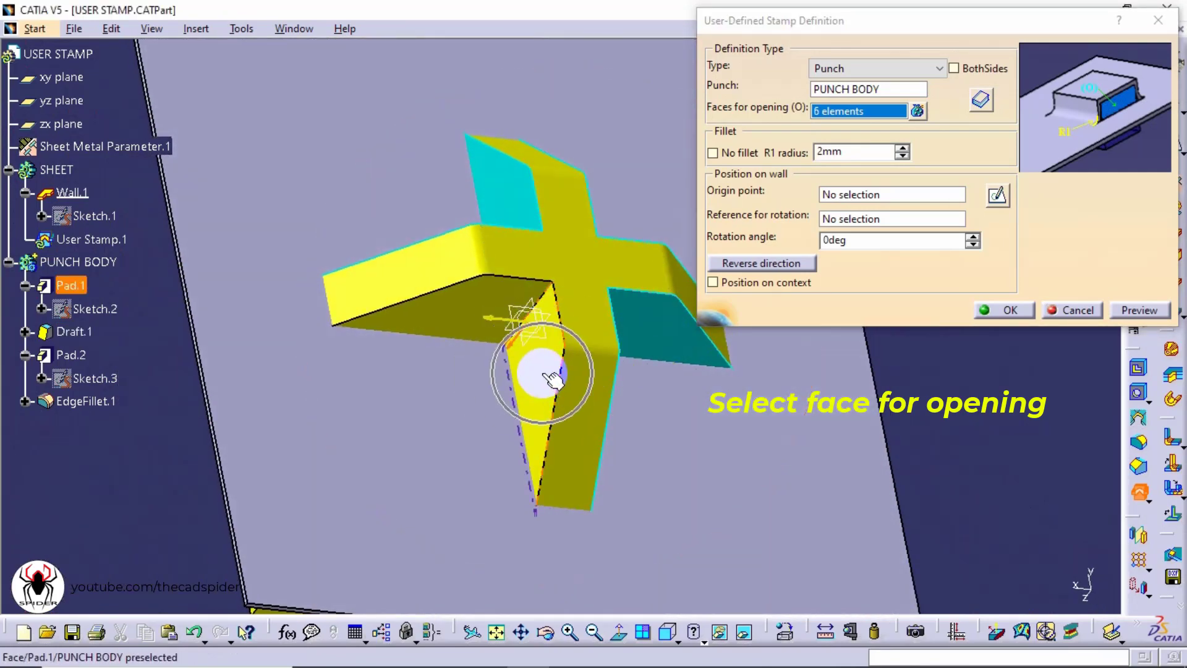
pyautogui.click(450, 317)
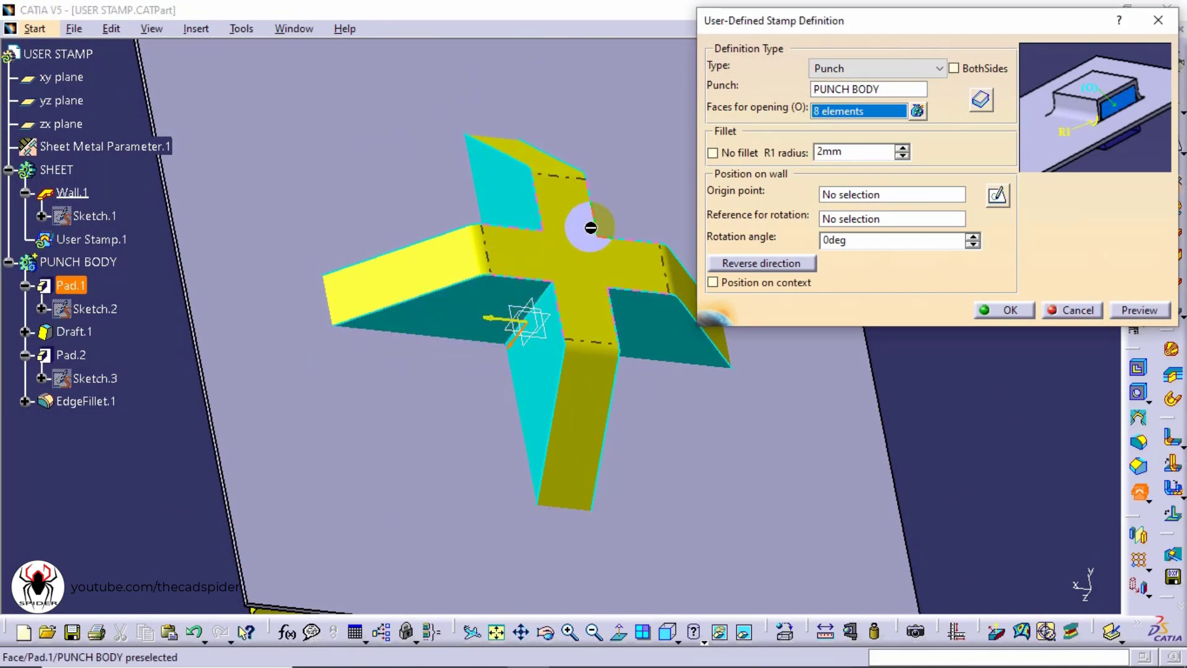
# Turn off the stamp fillet and pick the sheet's wall face as the origin point
pyautogui.click(713, 153)
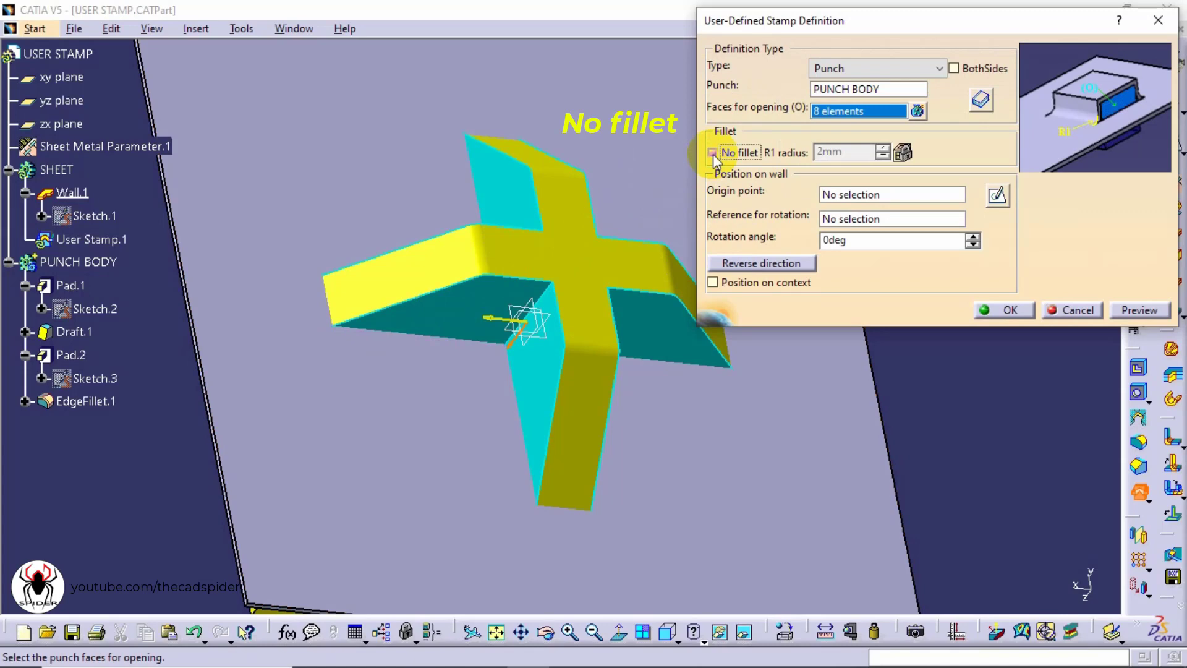
pyautogui.moveTo(638, 92); pyautogui.dragTo(427, 662, button='middle')
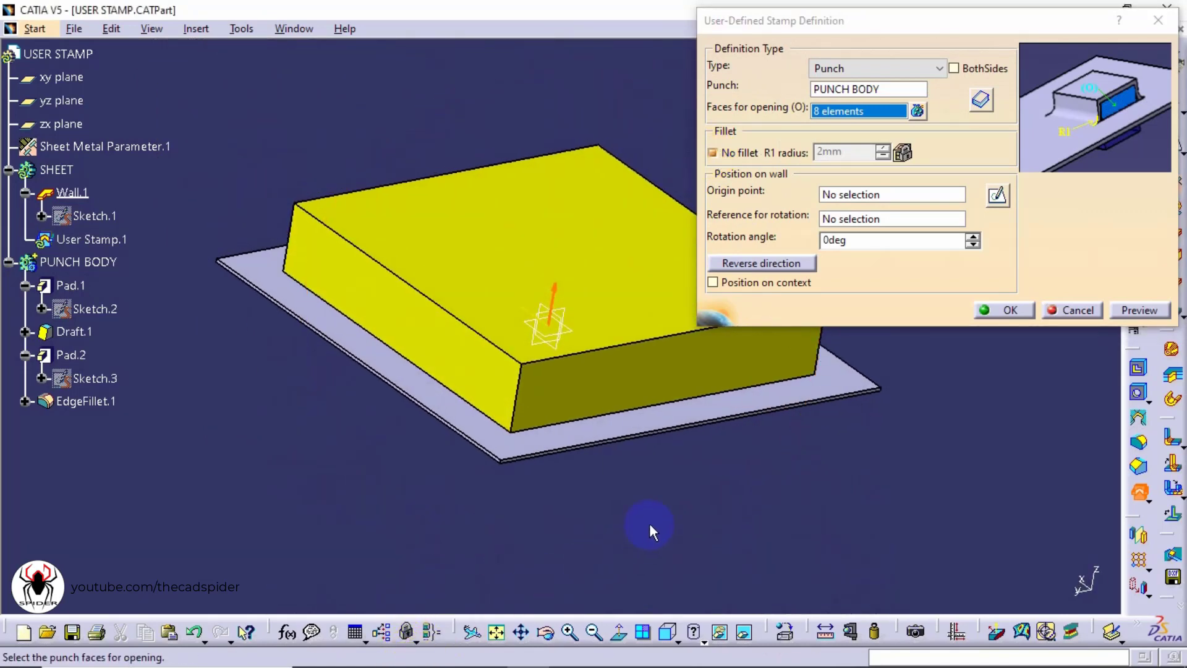
pyautogui.moveTo(338, 268); pyautogui.dragTo(335, 335, button='middle')
pyautogui.moveTo(625, 413); pyautogui.dragTo(515, 452, button='middle')
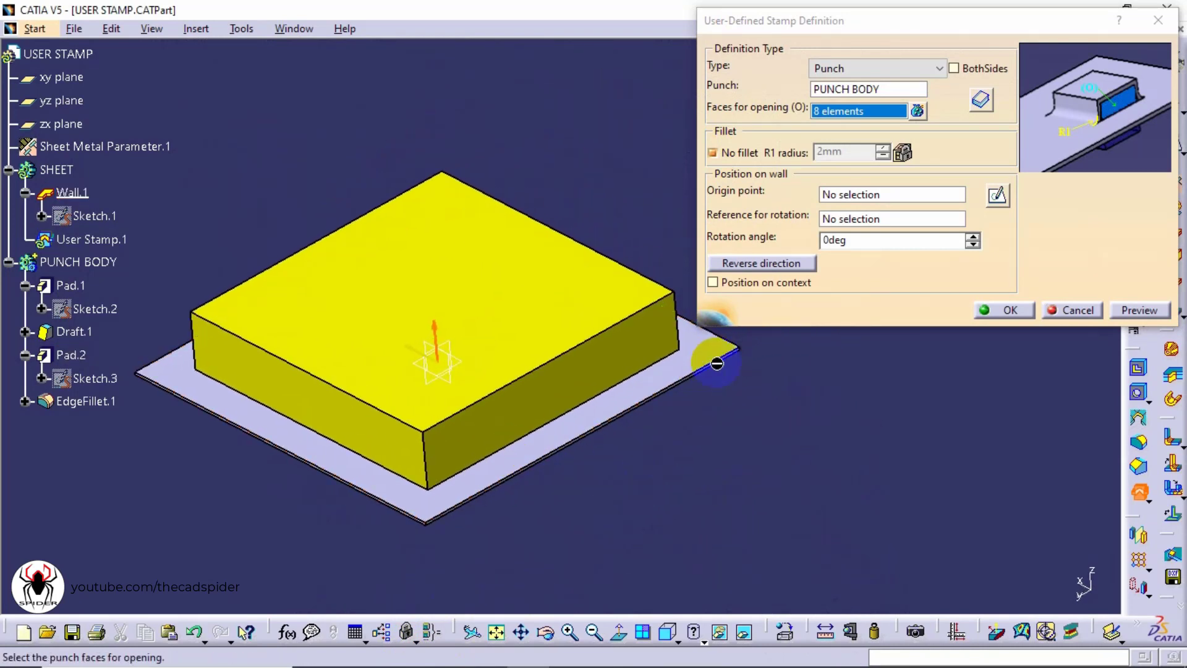
pyautogui.click(835, 196)
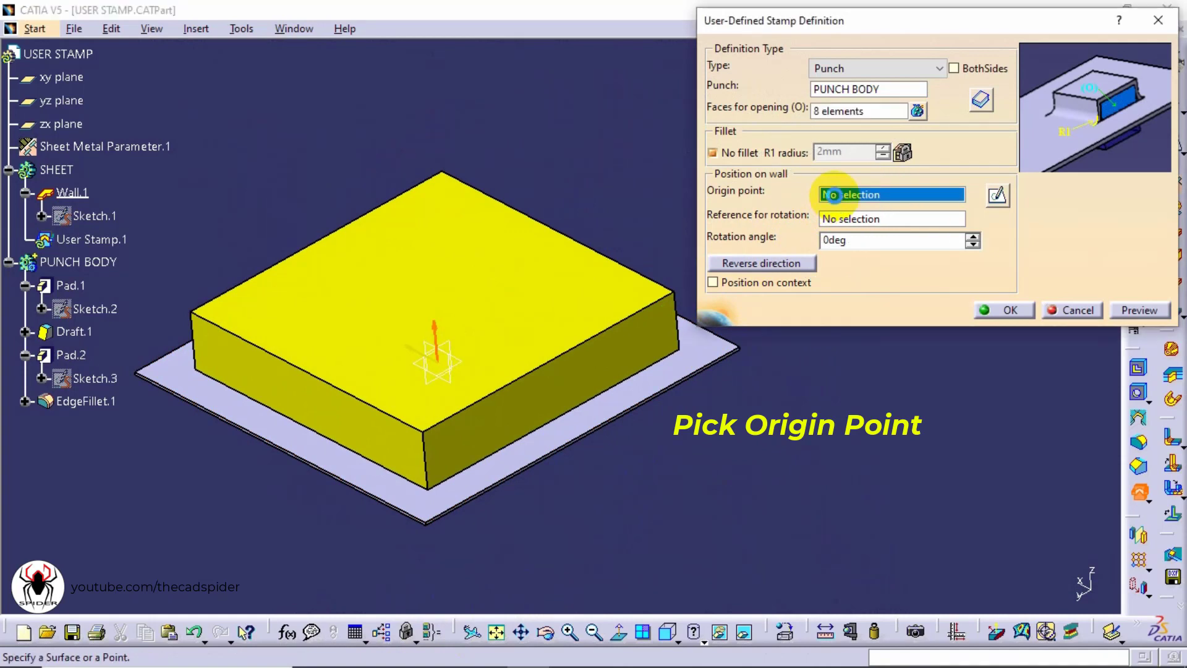
pyautogui.click(626, 397)
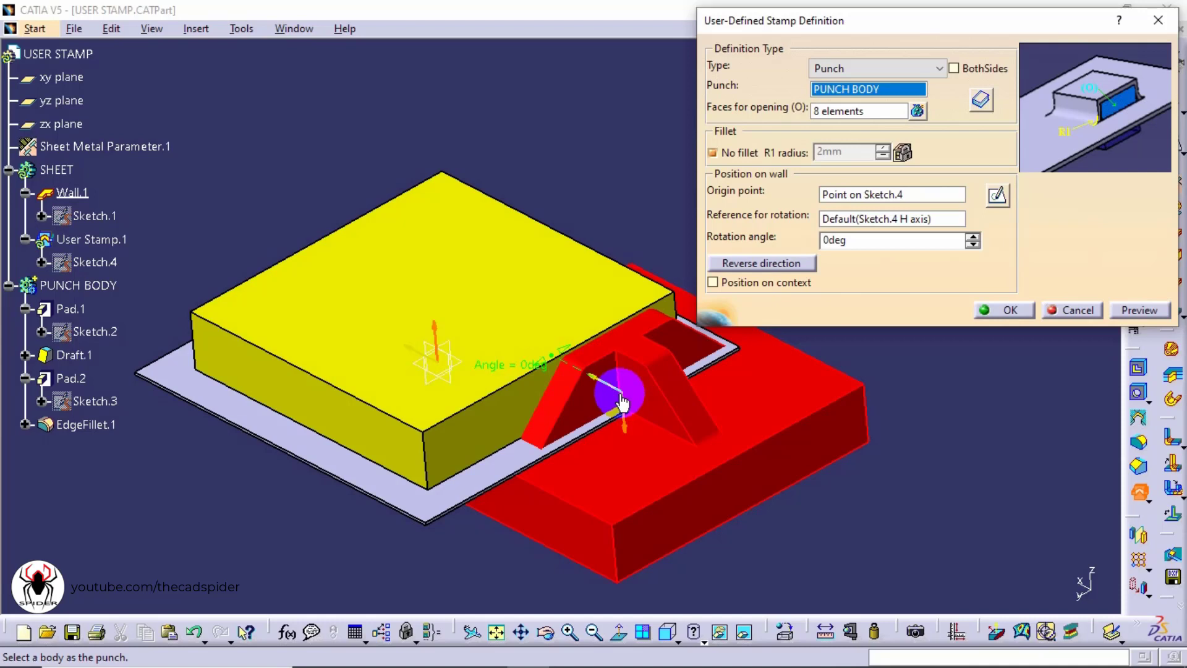
# Enable Position on context, reverse the stamp direction, and confirm the user stamp
pyautogui.click(714, 283)
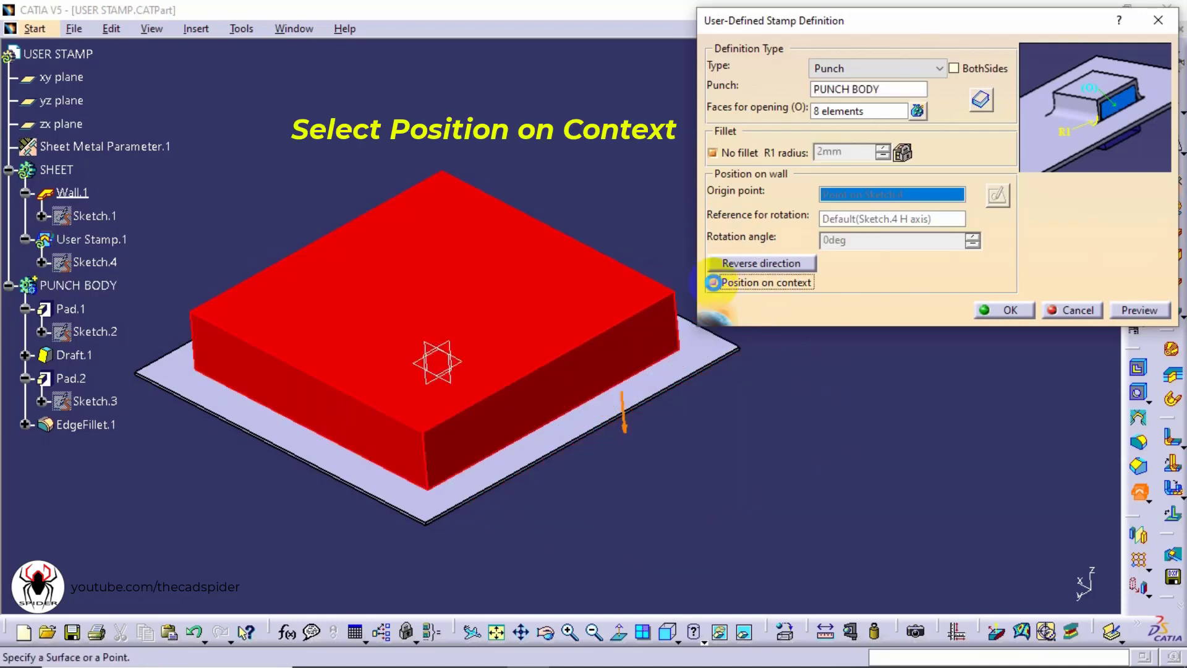
pyautogui.click(740, 264)
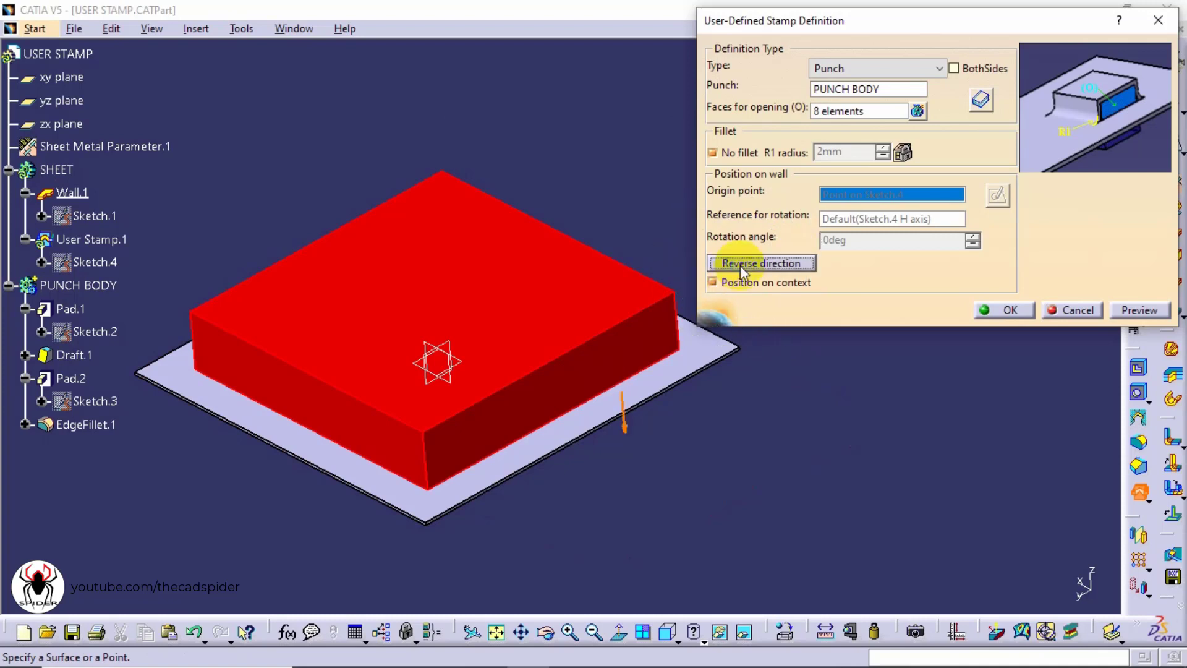
pyautogui.click(624, 432)
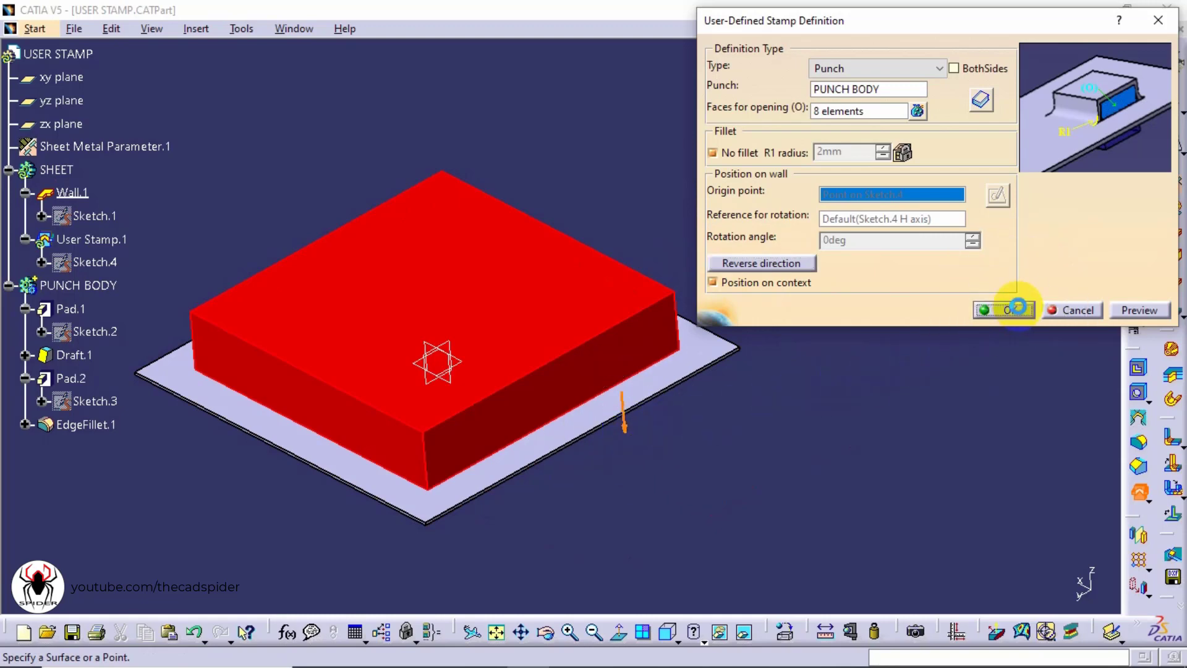
pyautogui.click(1018, 307)
pyautogui.click(904, 337)
# Hide the PUNCH BODY to leave only the stamped sheet
pyautogui.moveTo(692, 446); pyautogui.dragTo(681, 291, button='middle')
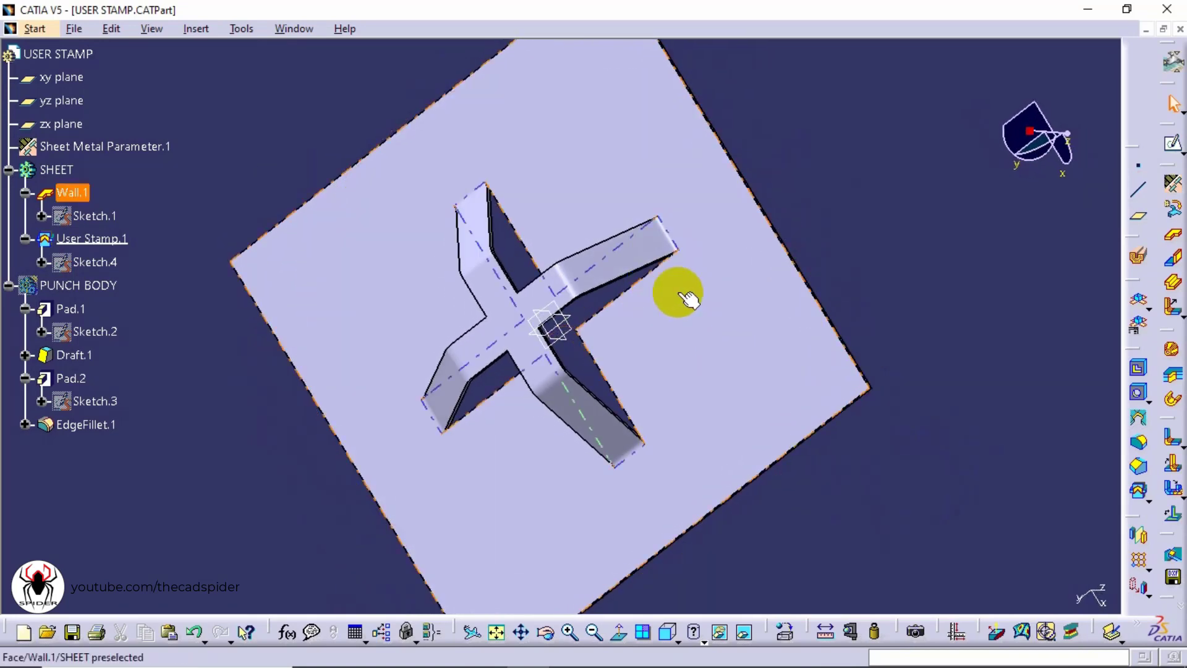
pyautogui.click(667, 635)
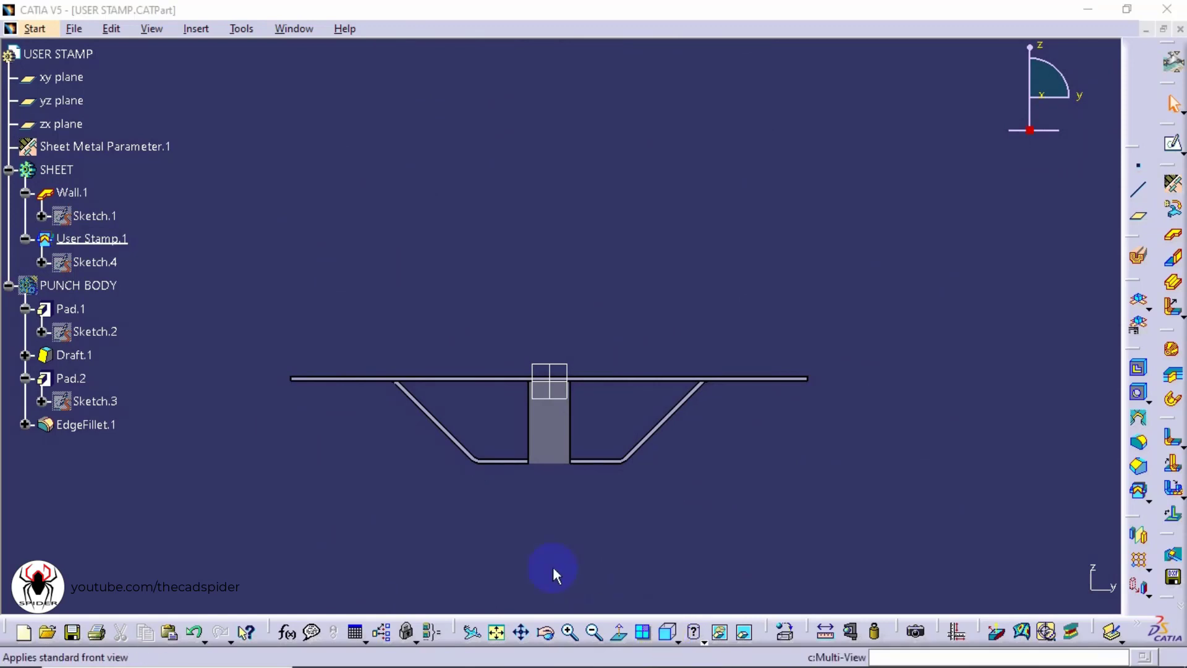
pyautogui.rightClick(94, 288)
pyautogui.click(148, 339)
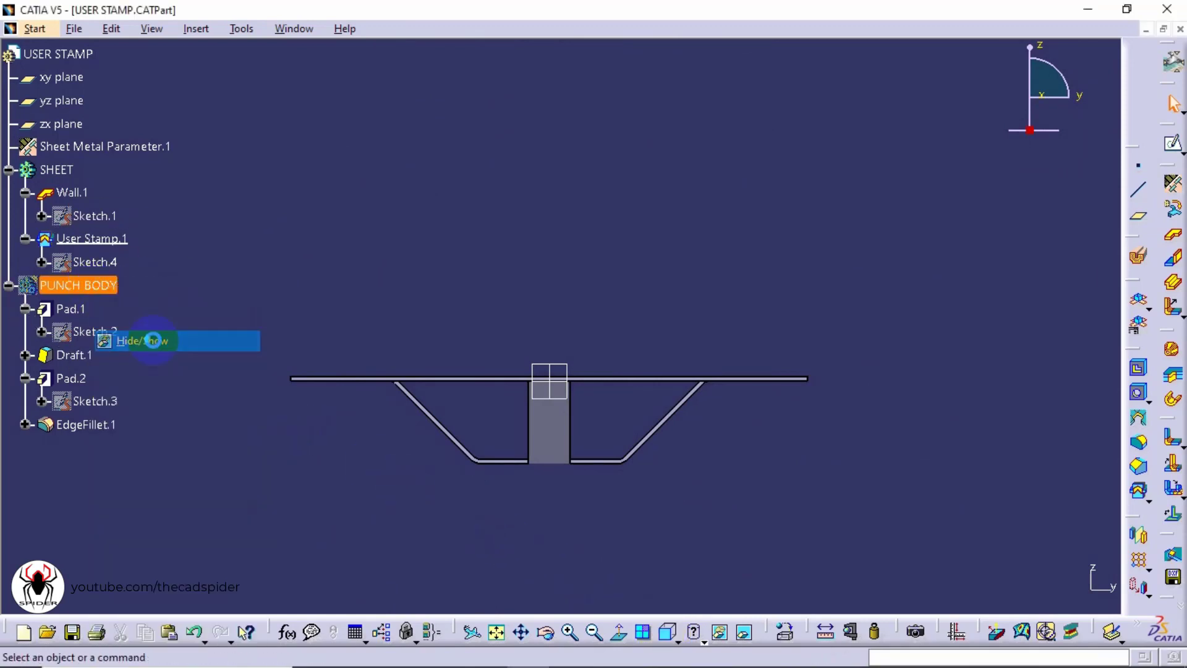
# Inspect the stamped cross opening on the sheet from different angles
pyautogui.moveTo(487, 494); pyautogui.dragTo(629, 321, button='middle')
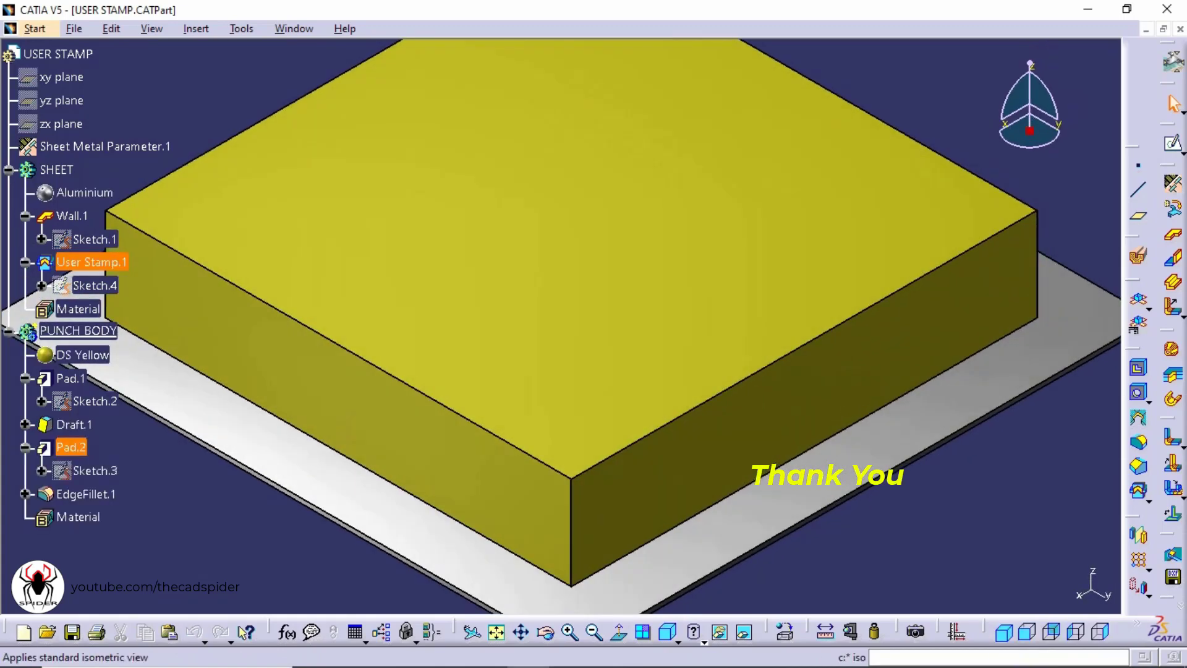
pyautogui.keyDown('ctrl'); pyautogui.moveTo(995, 426); pyautogui.dragTo(995, 513, button='middle'); pyautogui.keyUp('ctrl')
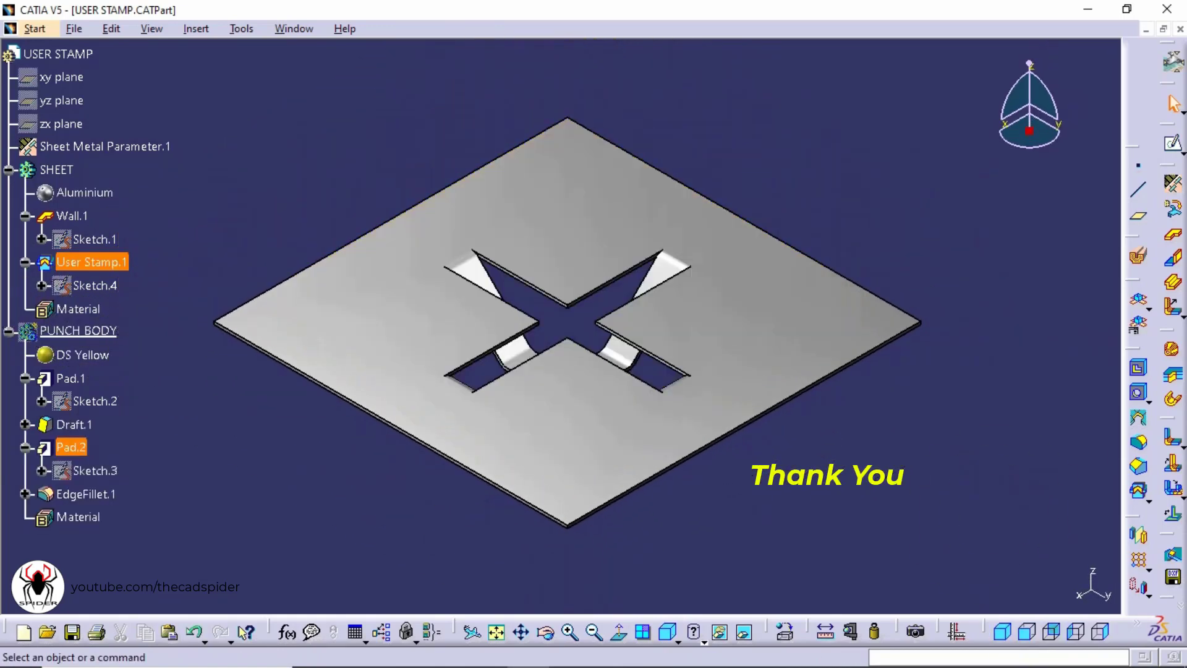
pyautogui.moveTo(705, 529); pyautogui.dragTo(491, 78, button='middle')
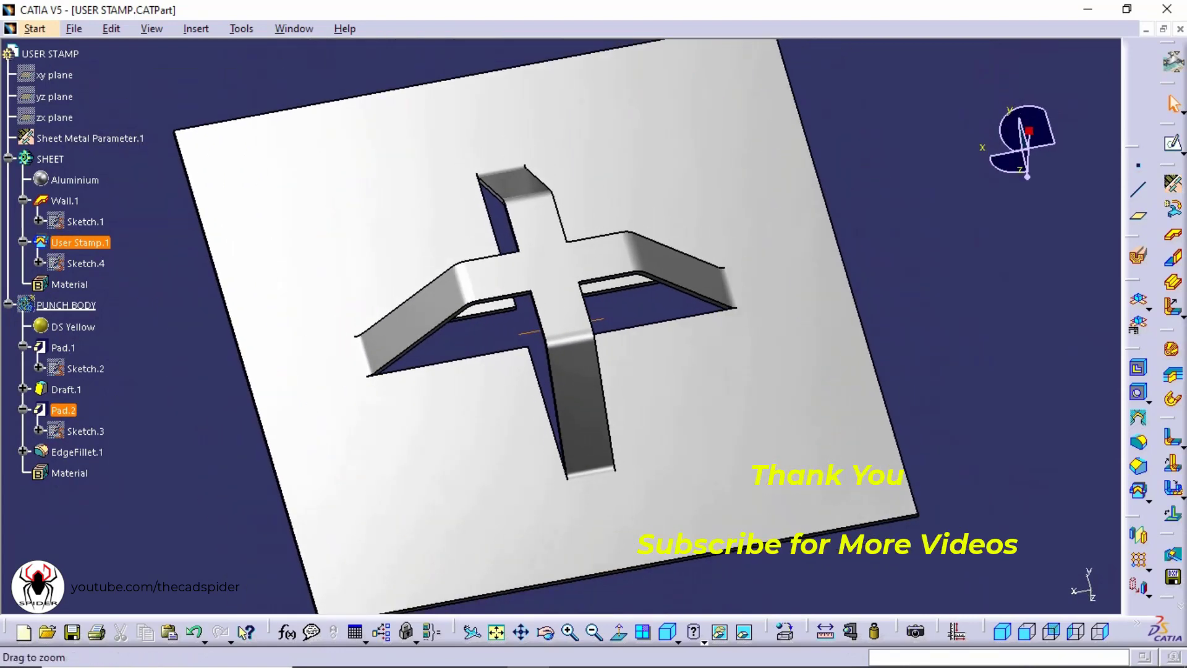